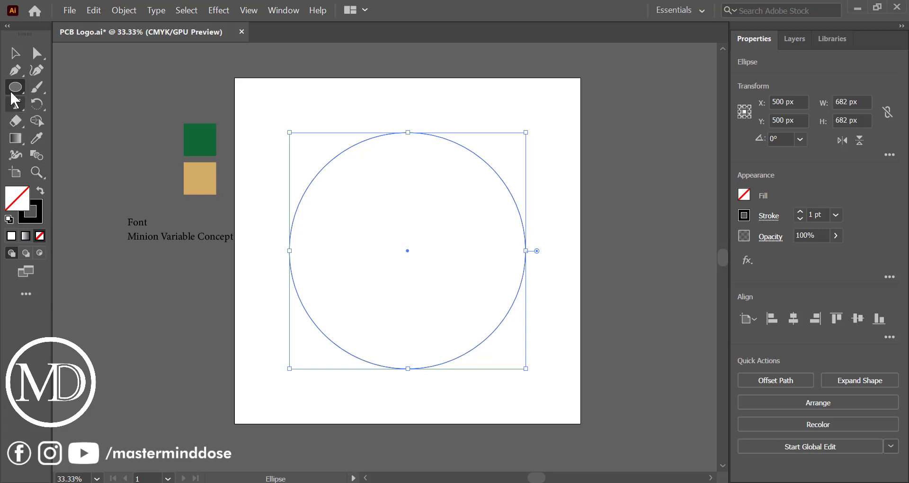
# Step: Set the circle's stroke weight to 36 pt
pyautogui.click(12, 56)
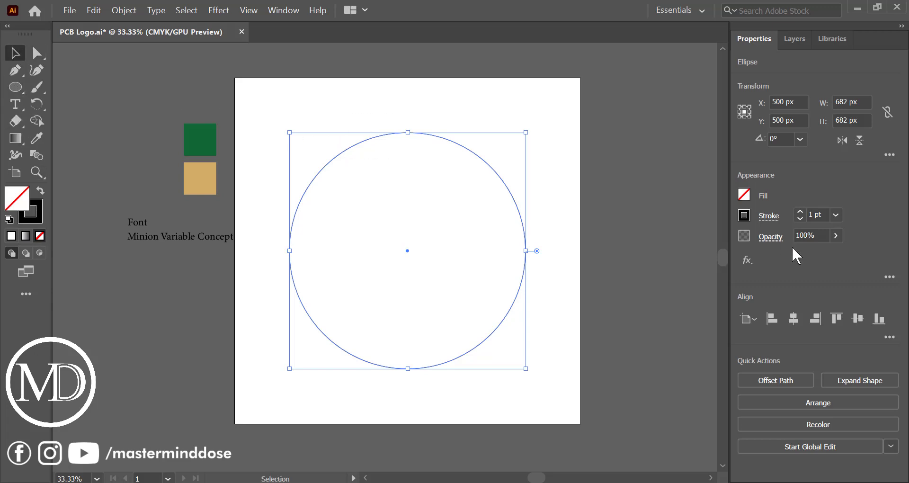
pyautogui.scroll(20, 820, 214)
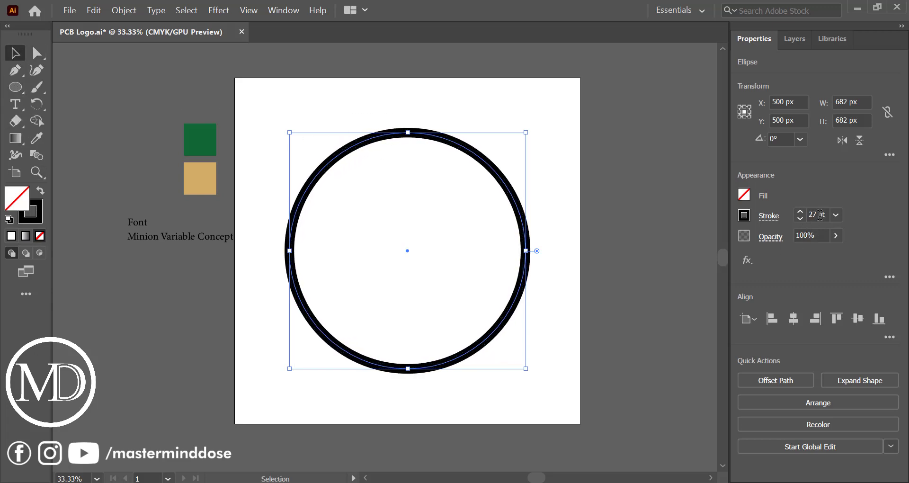
pyautogui.scroll(9, 820, 214)
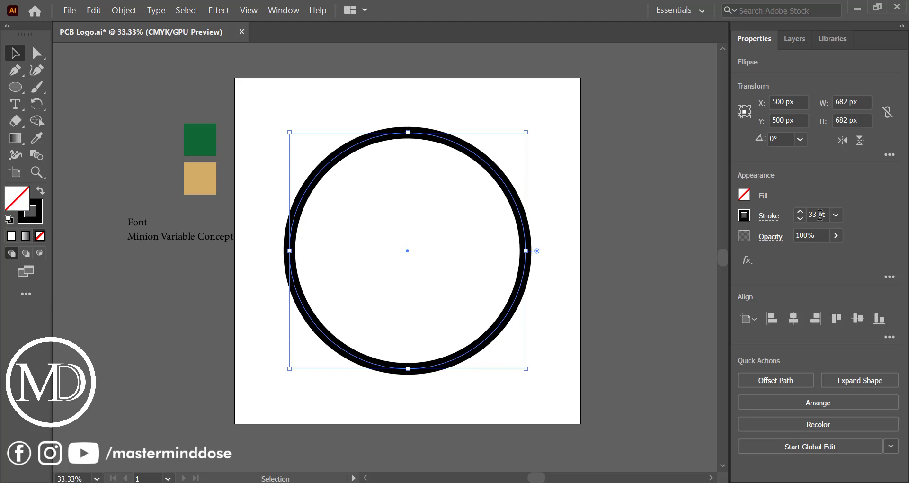
pyautogui.click(586, 176)
# Step: Expand the circle into a filled ring, with only the Stroke option enabled and Fill excluded
pyautogui.click(406, 132)
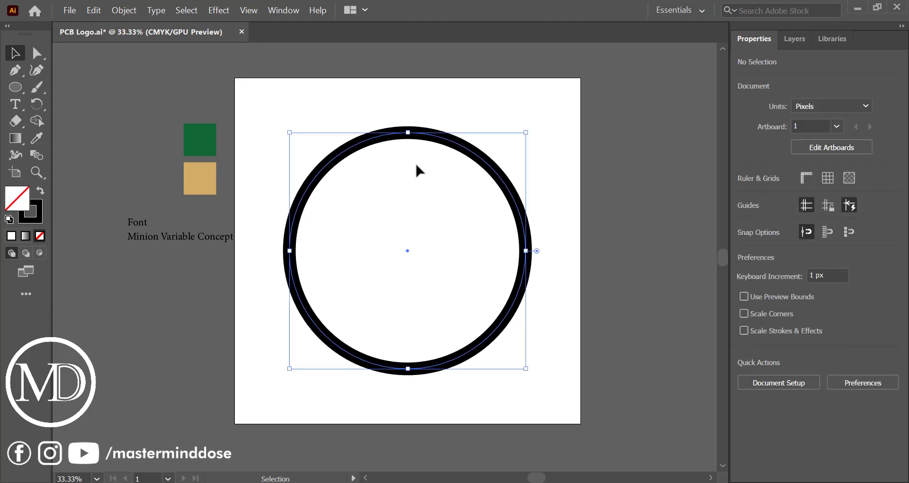
pyautogui.click(124, 11)
pyautogui.click(177, 147)
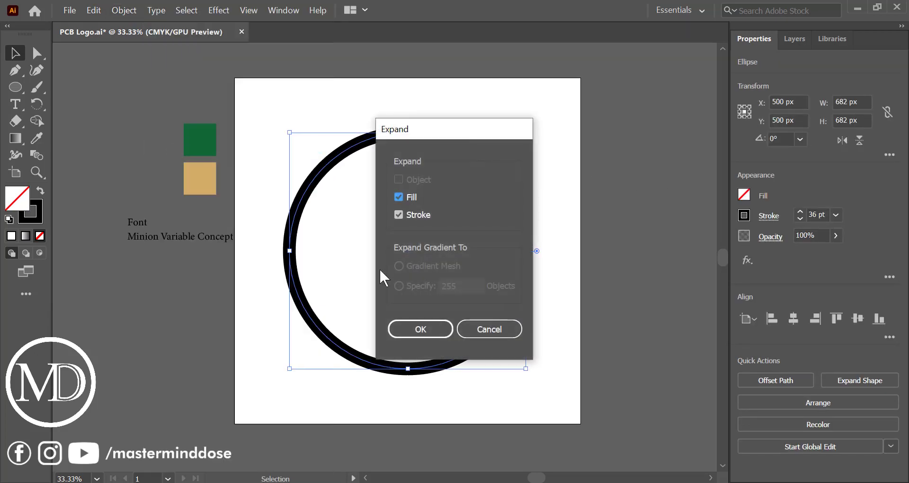
pyautogui.click(408, 197)
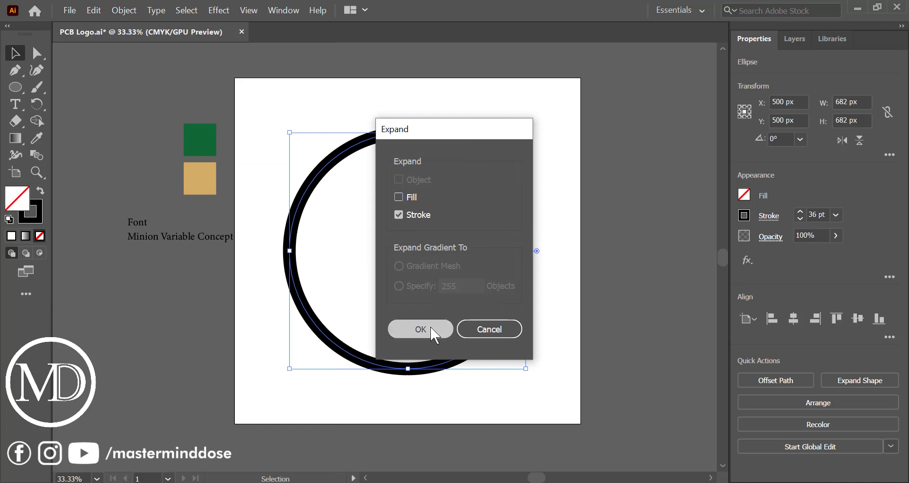
pyautogui.click(431, 327)
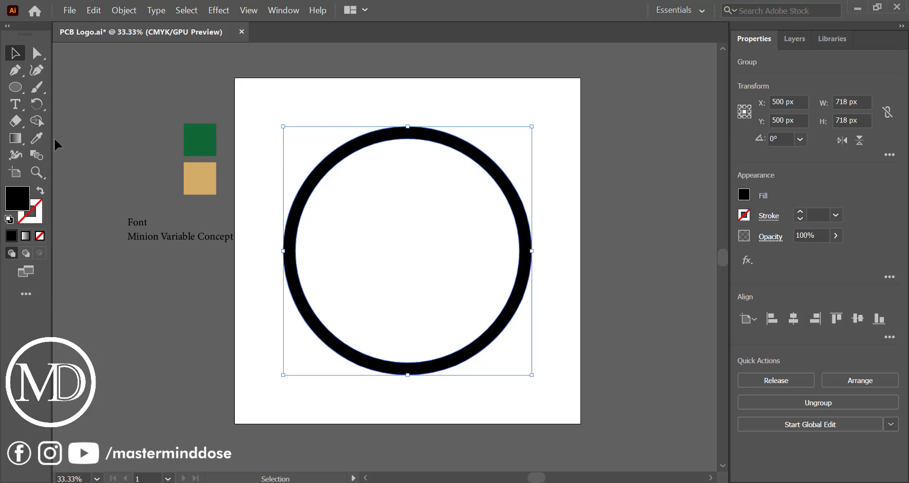
# Step: Recolor the ring with the green sampled from the swatch square beside the artboard
pyautogui.click(38, 135)
pyautogui.click(190, 141)
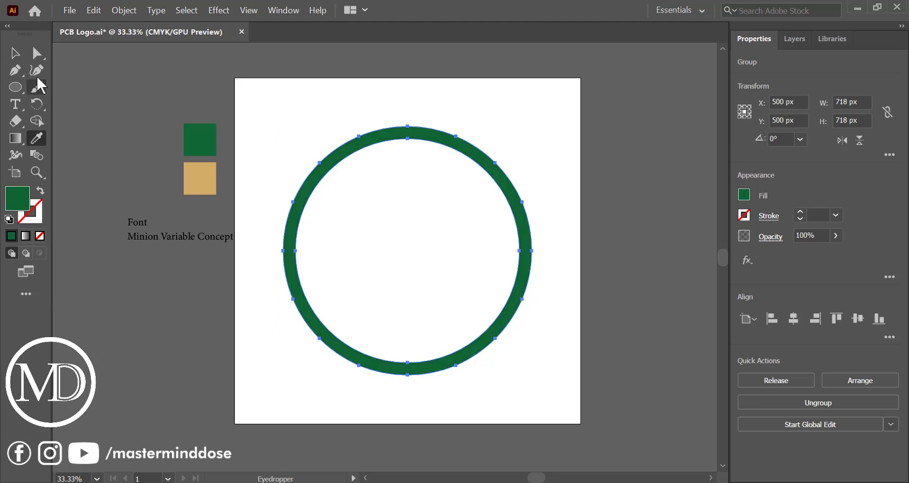
pyautogui.click(15, 53)
pyautogui.click(272, 96)
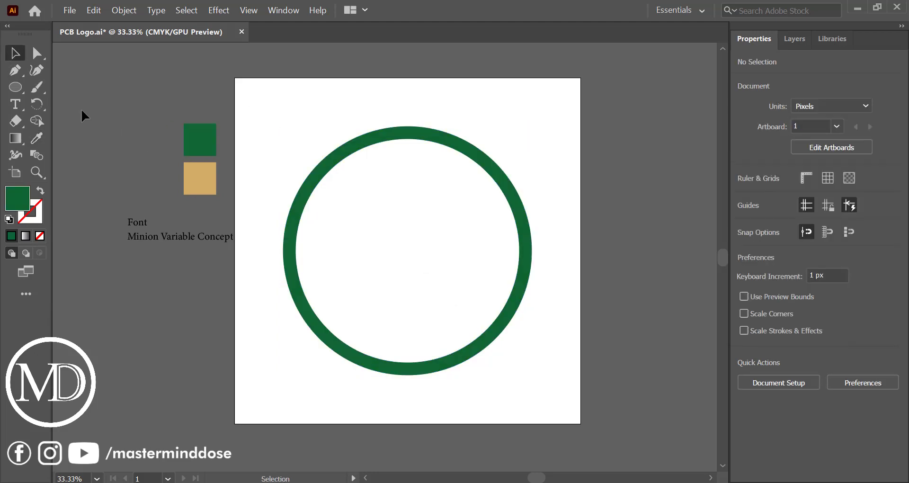
# Step: Draw a five-pointed star in the upper part of the ring, centered horizontally, and scale it to about 398 px wide
pyautogui.moveTo(22, 86); pyautogui.dragTo(70, 137)
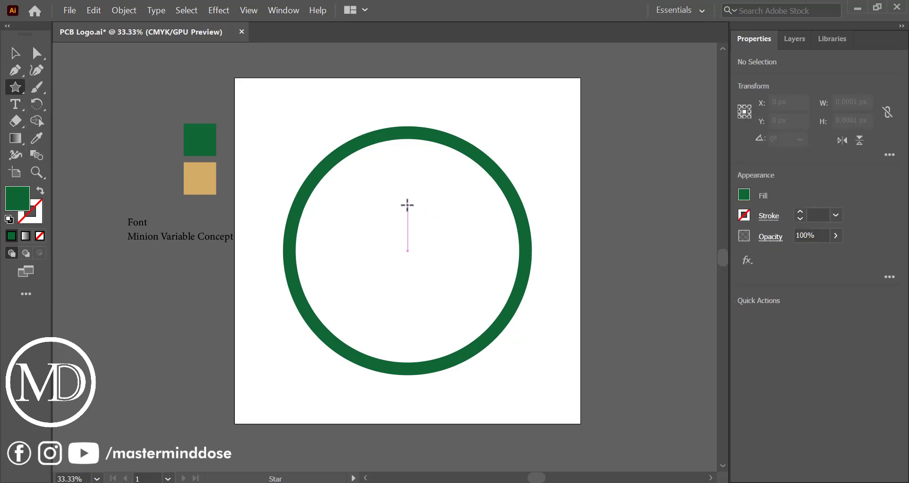
pyautogui.moveTo(407, 198); pyautogui.dragTo(452, 235)
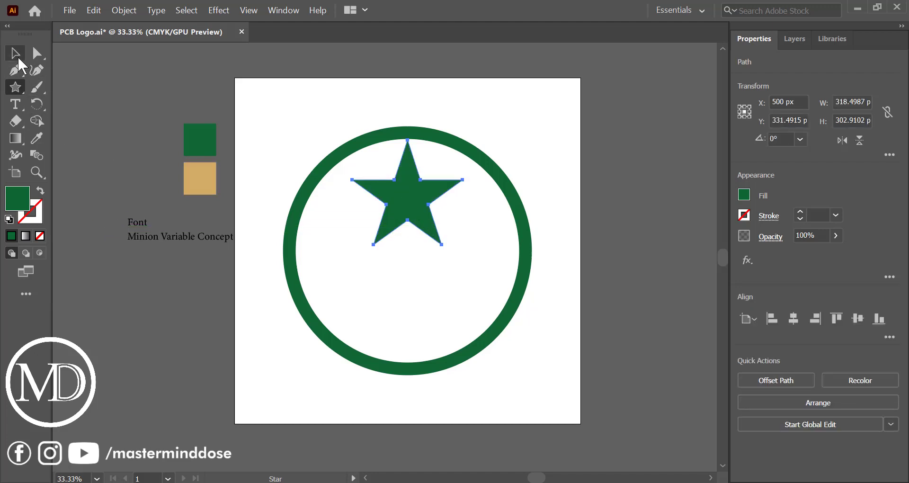
pyautogui.click(16, 53)
pyautogui.moveTo(414, 201); pyautogui.dragTo(478, 210)
pyautogui.moveTo(413, 208); pyautogui.dragTo(411, 211)
pyautogui.click(553, 160)
# Step: Recolor the star with the tan sampled from the swatch square beside the artboard
pyautogui.click(410, 208)
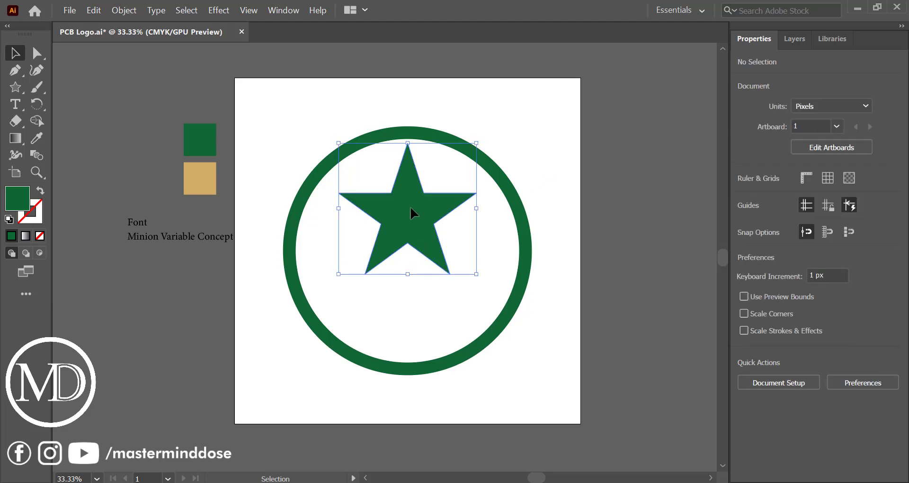
pyautogui.click(38, 141)
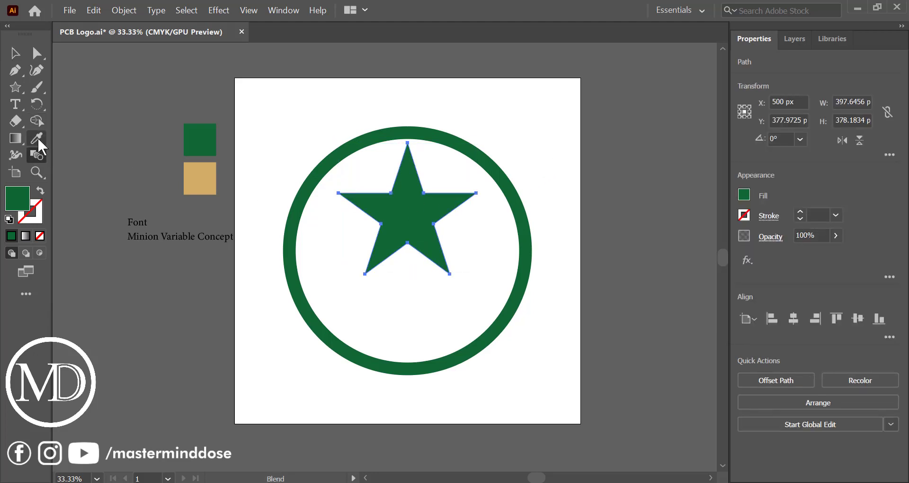
pyautogui.click(197, 176)
pyautogui.click(9, 56)
# Step: Draw a horizontal straight line about 331 px long just below the star
pyautogui.click(18, 76)
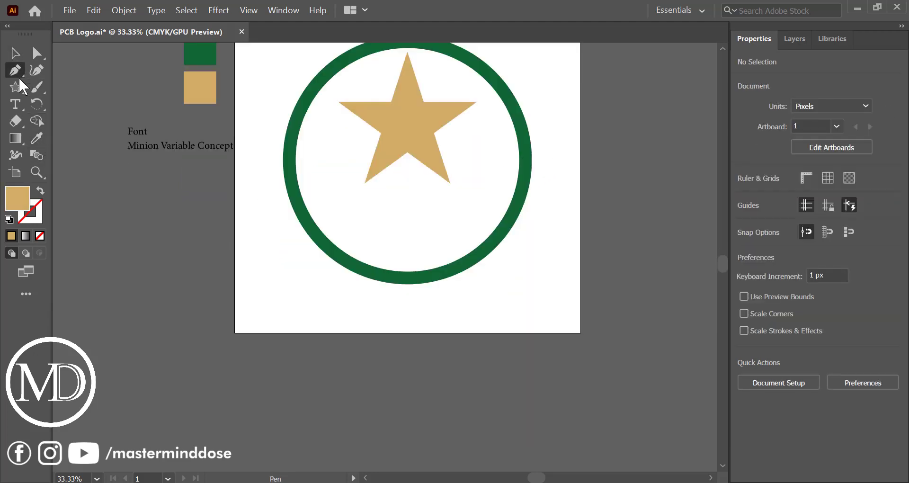
pyautogui.click(15, 82)
pyautogui.click(78, 150)
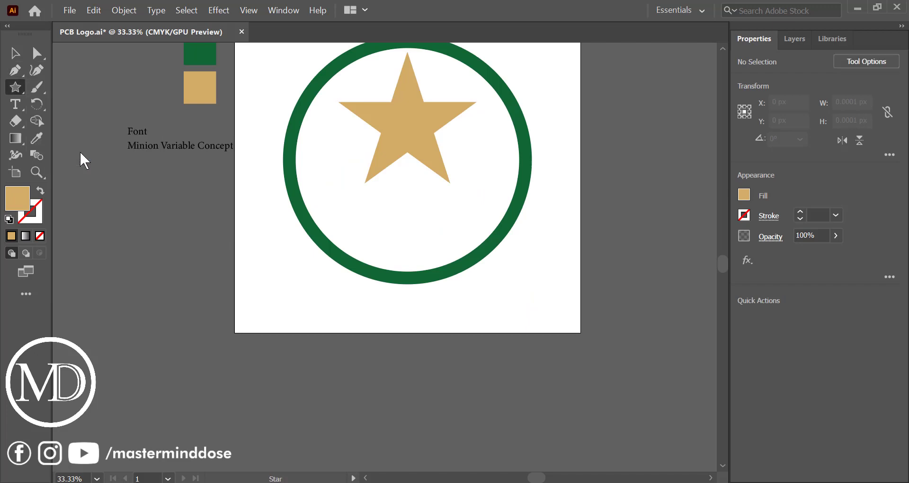
pyautogui.moveTo(352, 194); pyautogui.dragTo(465, 204)
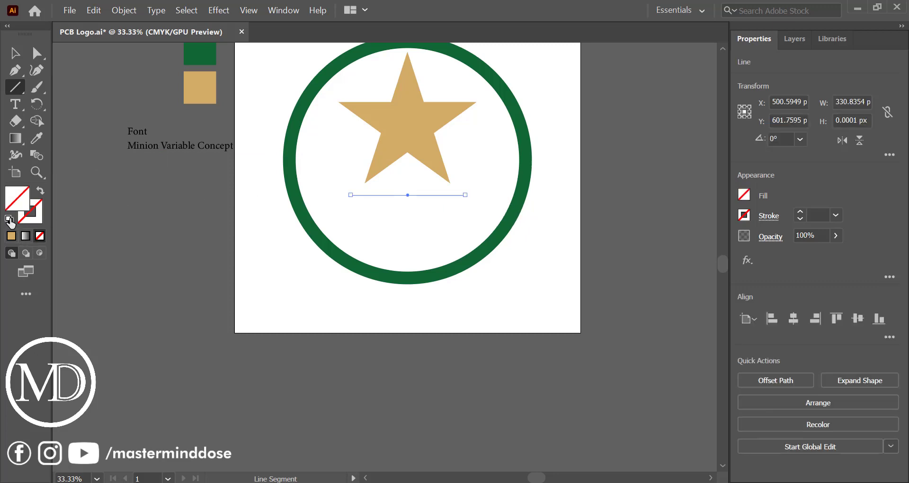
# Step: Apply the default black stroke to the line and set its weight to 12 pt
pyautogui.click(9, 219)
pyautogui.click(836, 214)
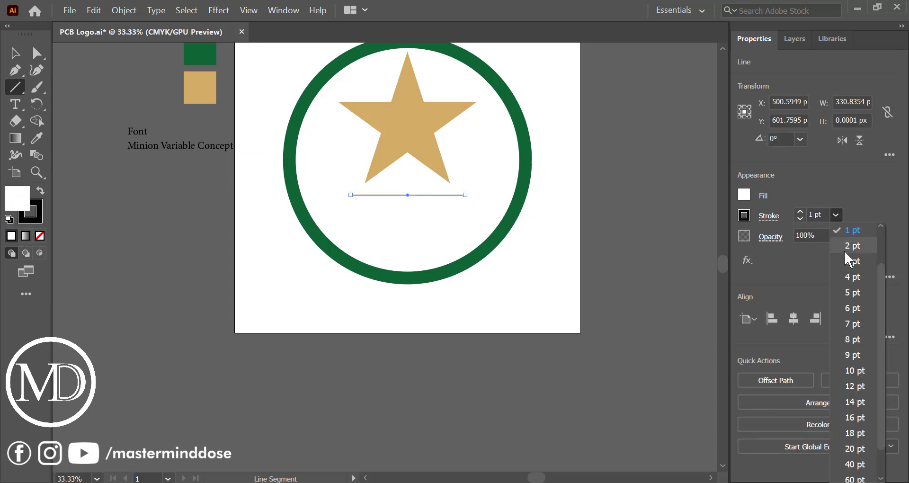
pyautogui.click(851, 279)
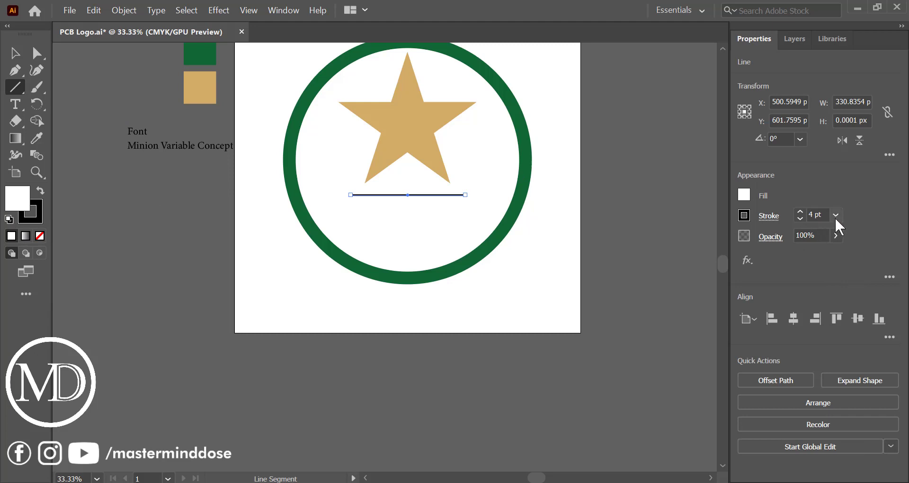
pyautogui.scroll(8, 821, 217)
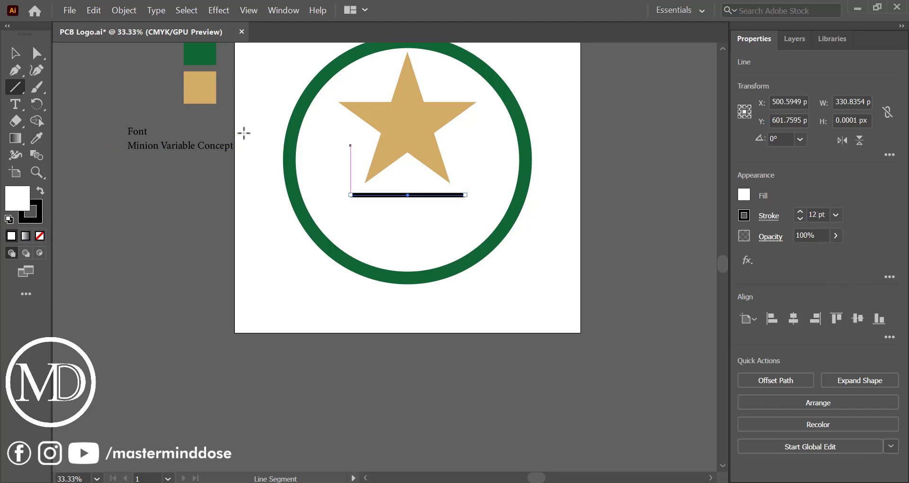
pyautogui.click(15, 56)
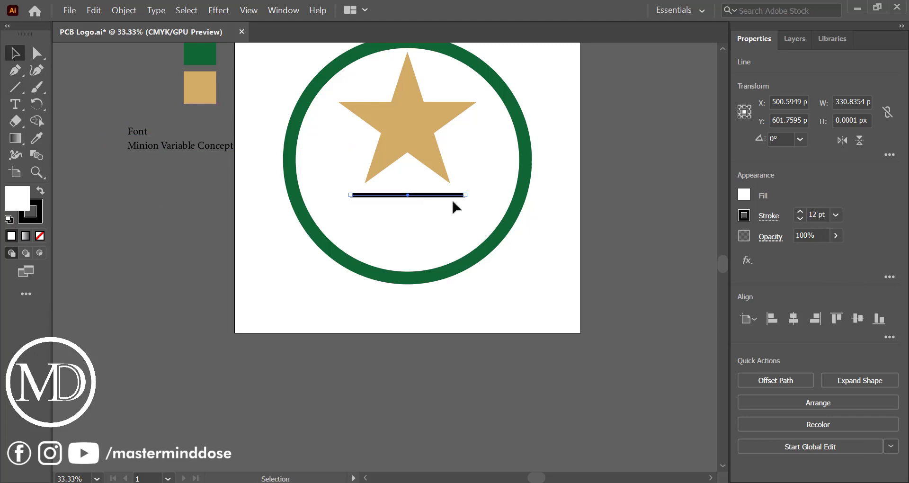
# Step: Extend both ends of the line outward to a total length of about 495 px
pyautogui.scroll(3, 469, 212)
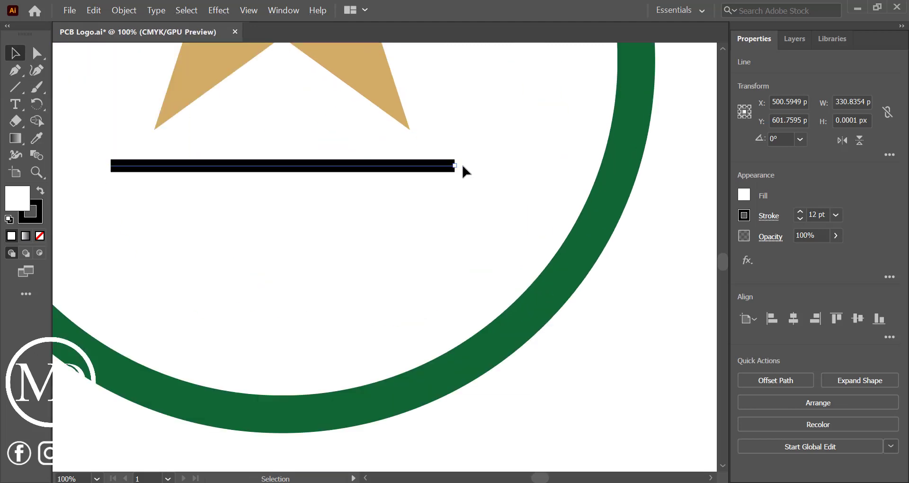
pyautogui.moveTo(455, 166); pyautogui.dragTo(539, 165)
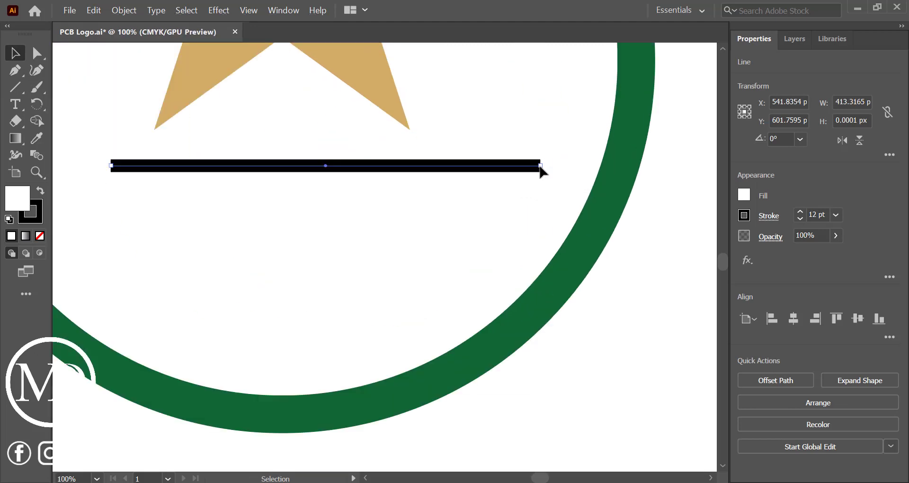
pyautogui.hscroll(-4, 540, 166)
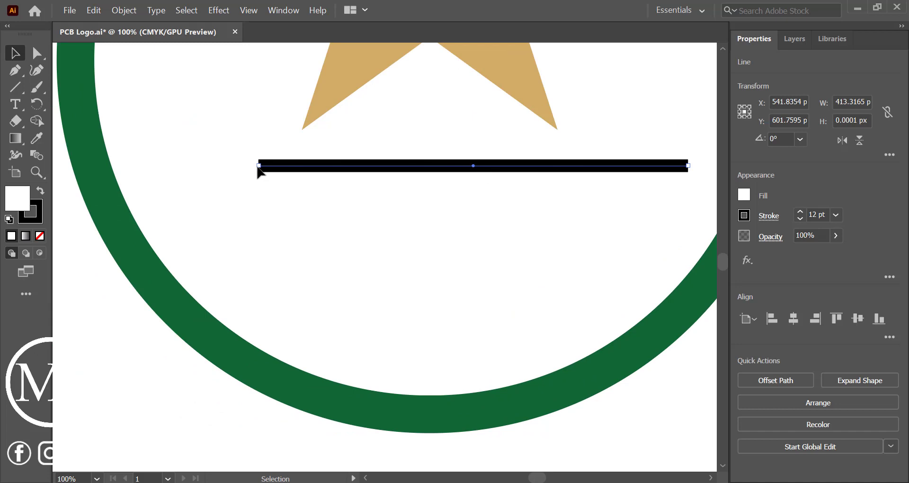
pyautogui.moveTo(258, 165); pyautogui.dragTo(173, 165)
pyautogui.scroll(-3, 401, 250)
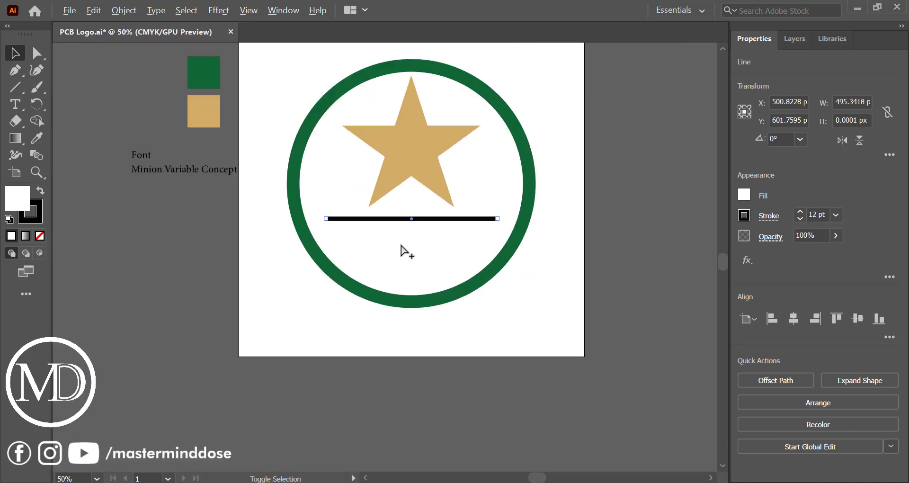
# Step: Scale the star down proportionally about its center to about 368 px wide
pyautogui.click(364, 132)
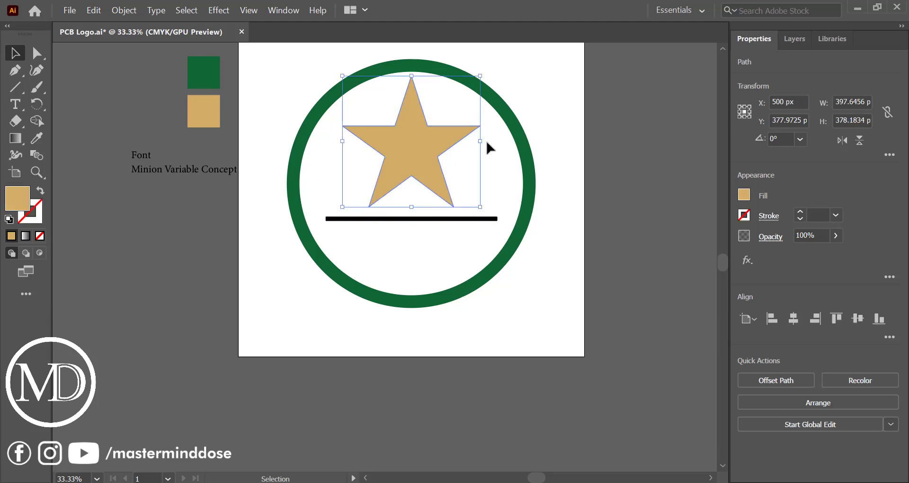
pyautogui.moveTo(484, 144)
pyautogui.mouseDown()
pyautogui.moveTo(466, 142)
pyautogui.moveTo(476, 145)
pyautogui.mouseUp()
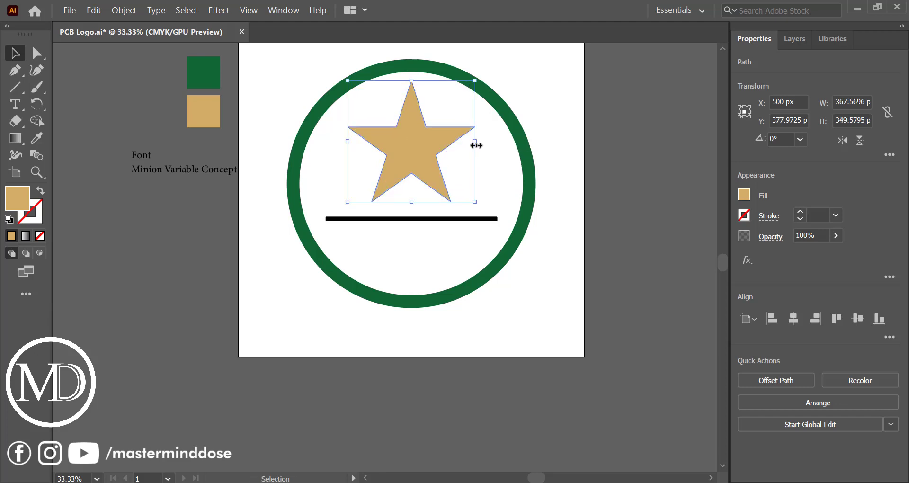
pyautogui.click(457, 227)
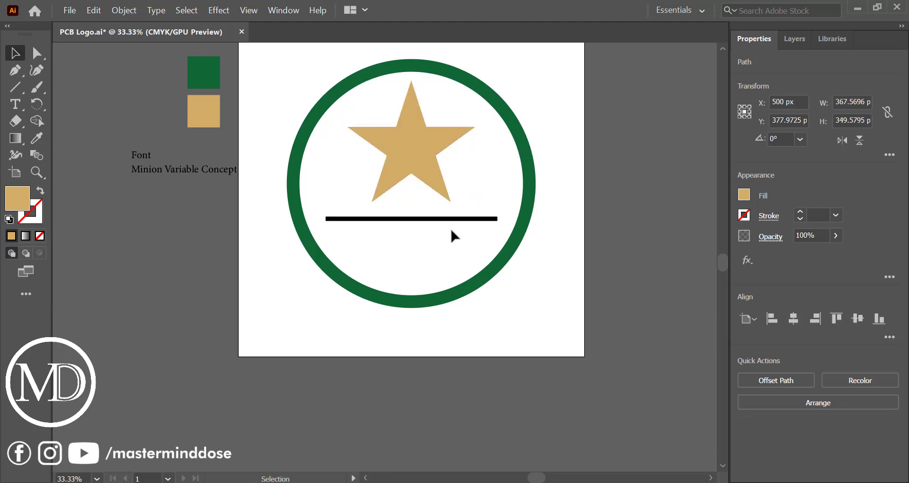
# Step: Raise the line closer to the star, to Y about 583 px, and center the ring, star and line horizontally
pyautogui.click(420, 219)
pyautogui.moveTo(412, 218); pyautogui.dragTo(412, 213)
pyautogui.click(419, 256)
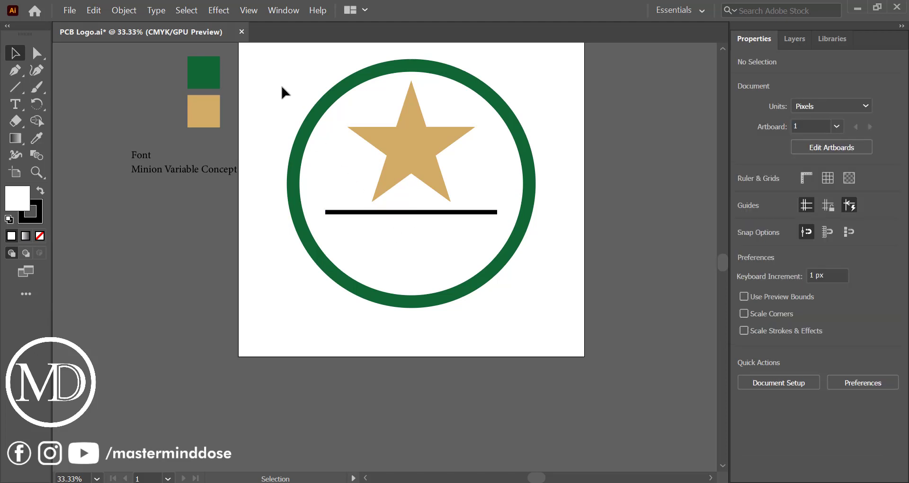
pyautogui.moveTo(280, 90); pyautogui.dragTo(544, 264)
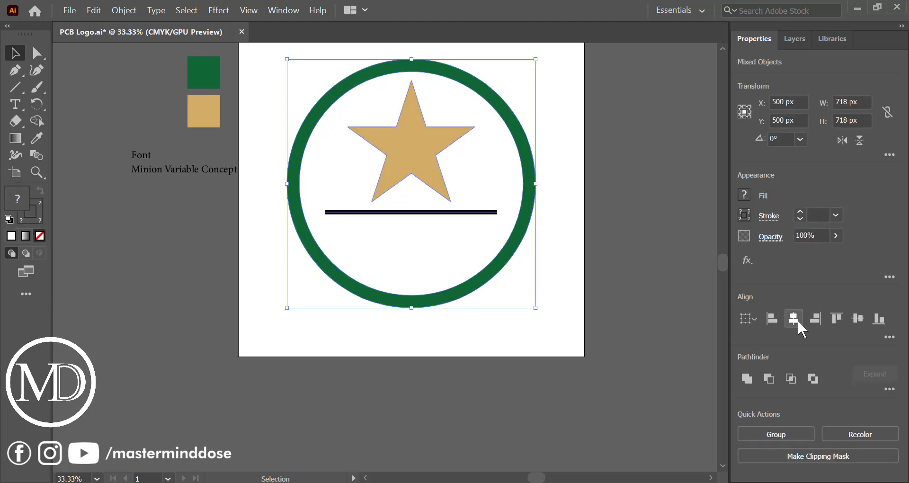
pyautogui.click(566, 288)
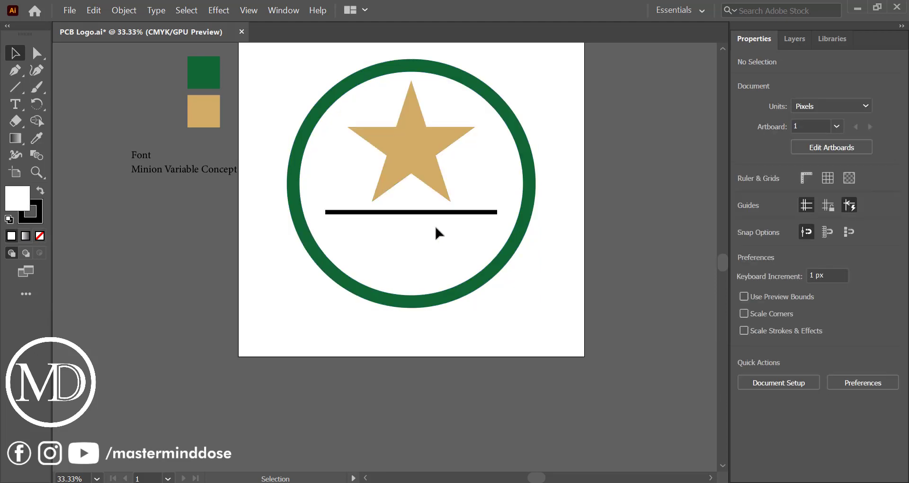
# Step: Expand the line under the star into shapes, with both Fill and Stroke enabled
pyautogui.click(443, 213)
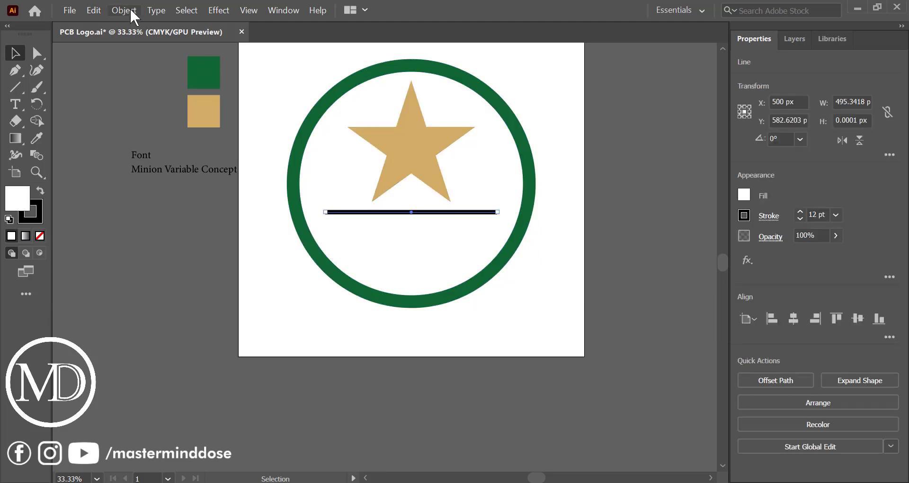
pyautogui.click(132, 11)
pyautogui.click(189, 147)
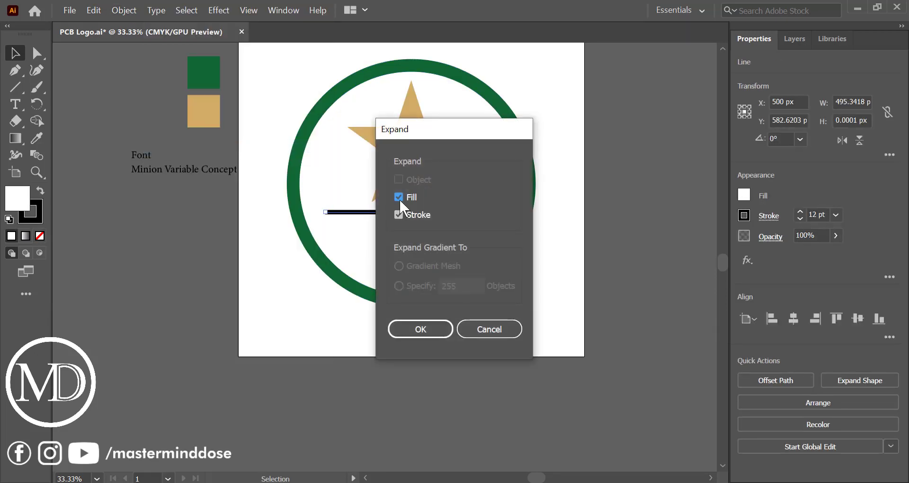
pyautogui.click(420, 328)
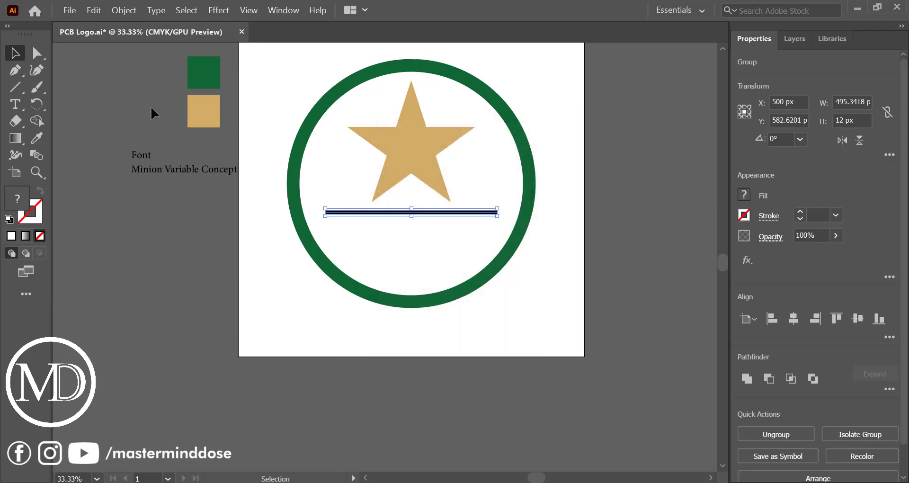
# Step: Recolor the expanded line with the green sampled from the swatch square
pyautogui.click(37, 139)
pyautogui.click(204, 75)
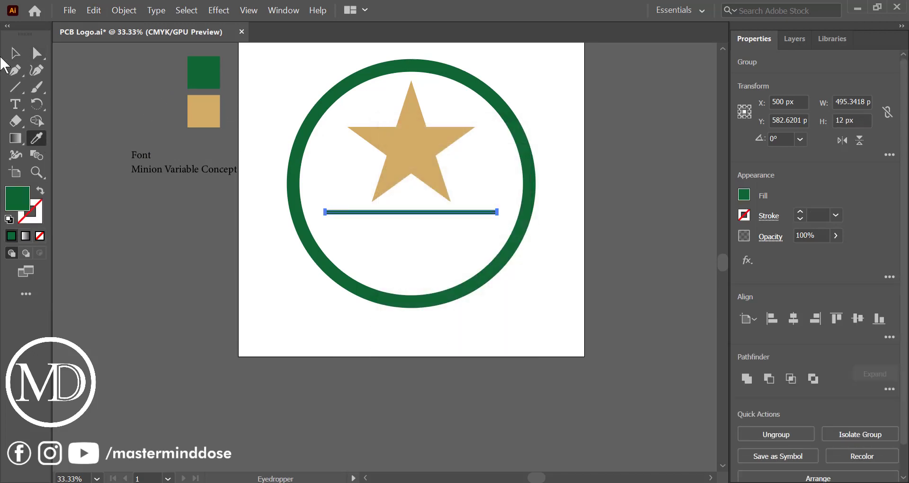
pyautogui.click(14, 55)
pyautogui.click(287, 276)
# Step: Add the text "PCB" below the ring and enlarge it proportionally to about 381 px wide
pyautogui.press('t')
pyautogui.click(280, 306)
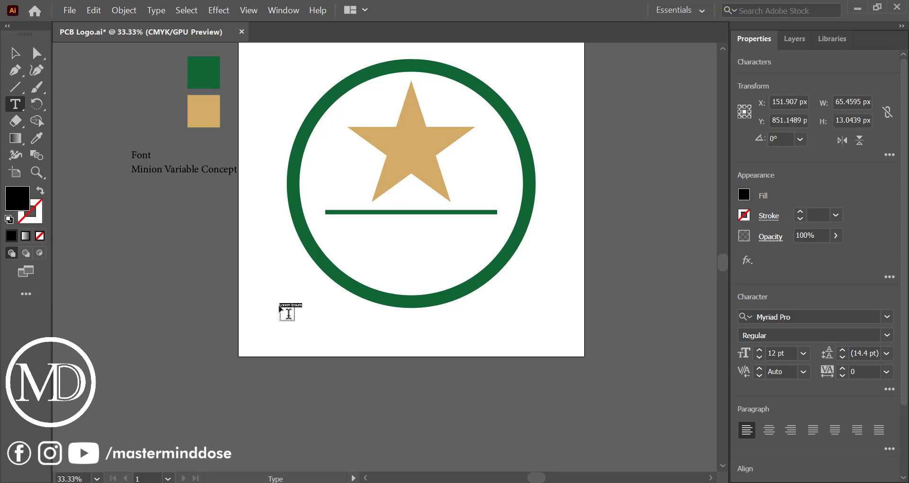
pyautogui.write('PCB')
pyautogui.click(14, 53)
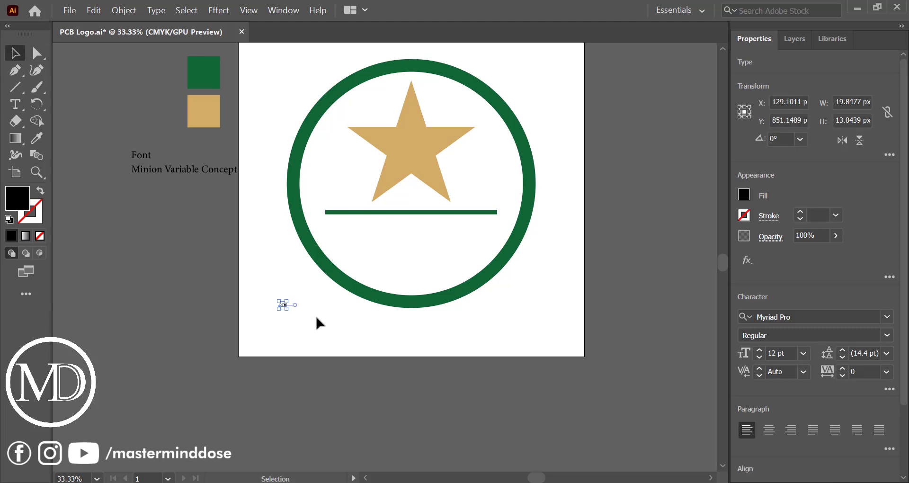
pyautogui.moveTo(287, 307); pyautogui.dragTo(375, 367)
# Step: Scale the star down proportionally and place it near the ring's upper inner edge
pyautogui.click(450, 151)
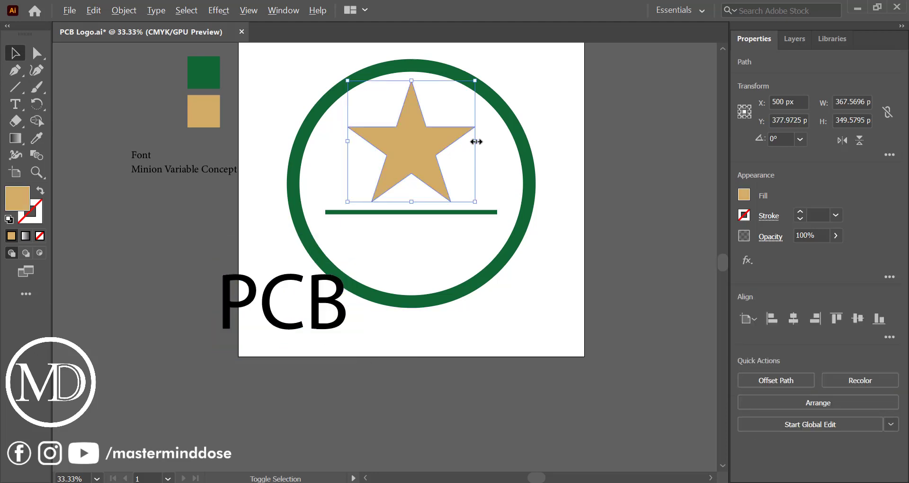
pyautogui.moveTo(477, 142); pyautogui.dragTo(417, 122)
# Step: Unite the green line's expanded shapes and place a duplicate of the line above it, under the star
pyautogui.click(432, 212)
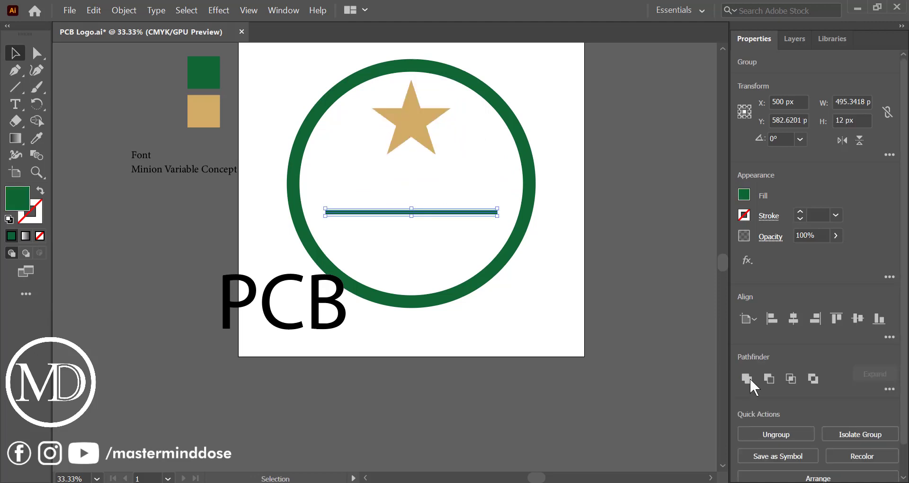
pyautogui.click(751, 379)
pyautogui.moveTo(445, 214)
pyautogui.mouseDown()
pyautogui.moveTo(444, 176)
pyautogui.moveTo(412, 200)
pyautogui.moveTo(445, 215)
pyautogui.mouseUp()
# Step: Scale the PCB text down to about 173 pt and set its font to Minion Variable Concept Regular
pyautogui.click(299, 322)
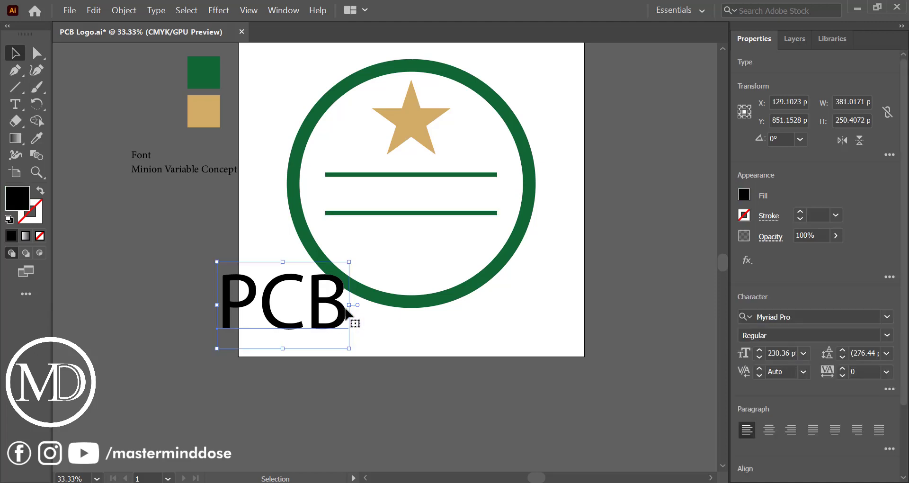
pyautogui.moveTo(351, 306); pyautogui.dragTo(334, 306)
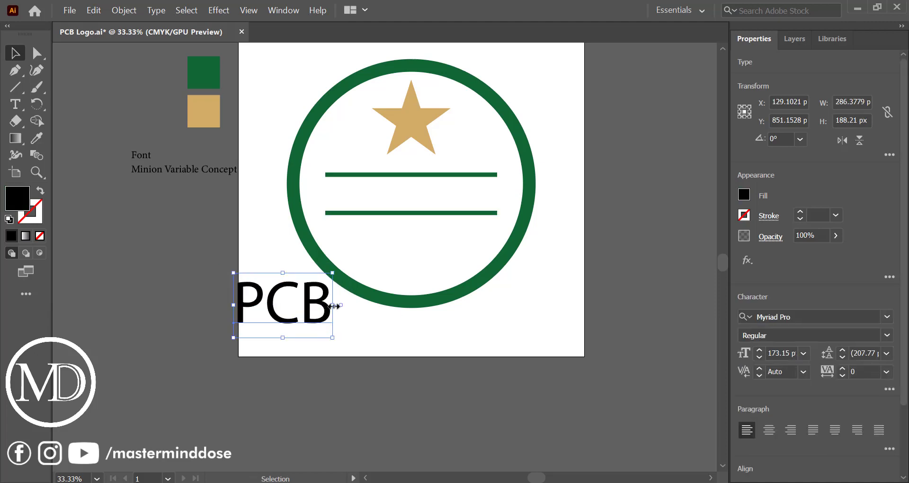
pyautogui.hotkey('ctrl', 't')
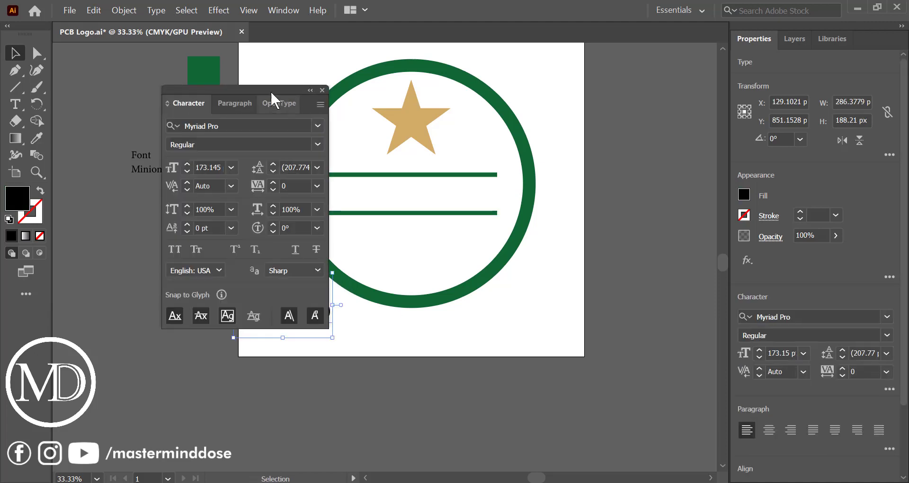
pyautogui.moveTo(271, 90); pyautogui.dragTo(477, 83)
pyautogui.click(472, 118)
pyautogui.press('BackSpace')
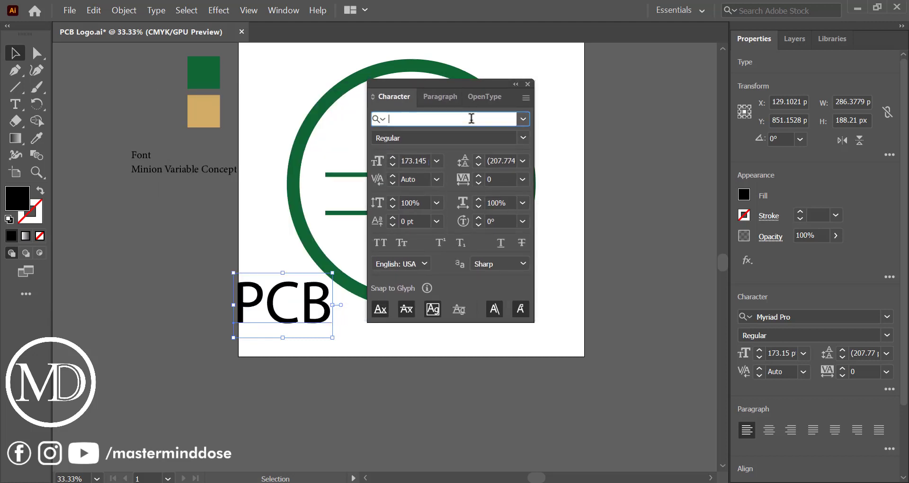
pyautogui.write('min')
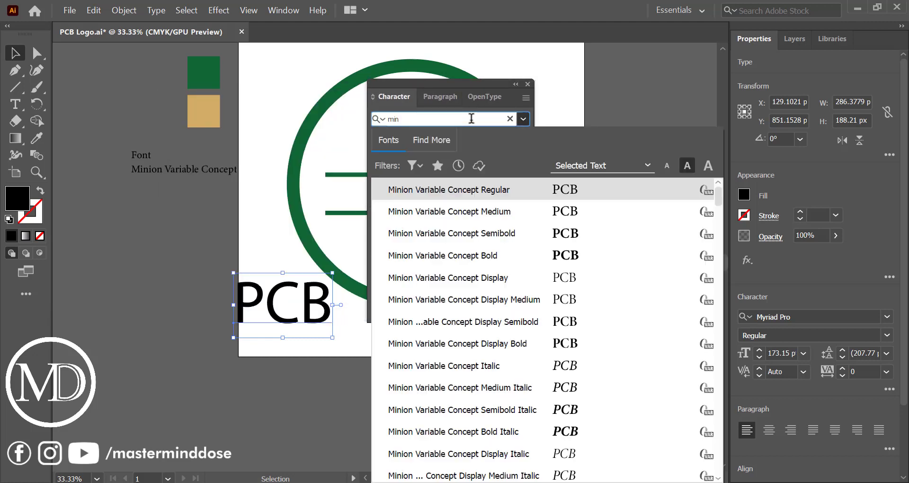
pyautogui.click(533, 185)
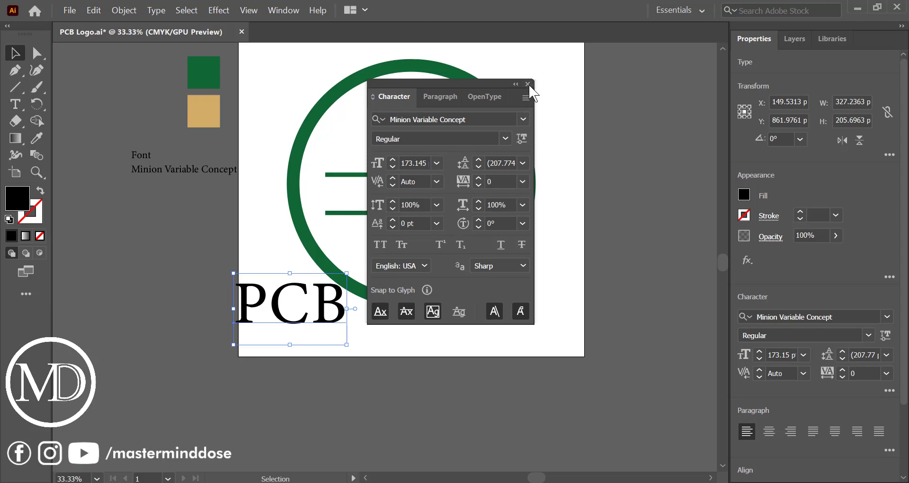
pyautogui.click(529, 84)
# Step: Fit the PCB text between the two green lines at about 229 px wide and center all logo parts horizontally
pyautogui.moveTo(327, 312); pyautogui.dragTo(431, 200)
pyautogui.moveTo(258, 77); pyautogui.dragTo(547, 306)
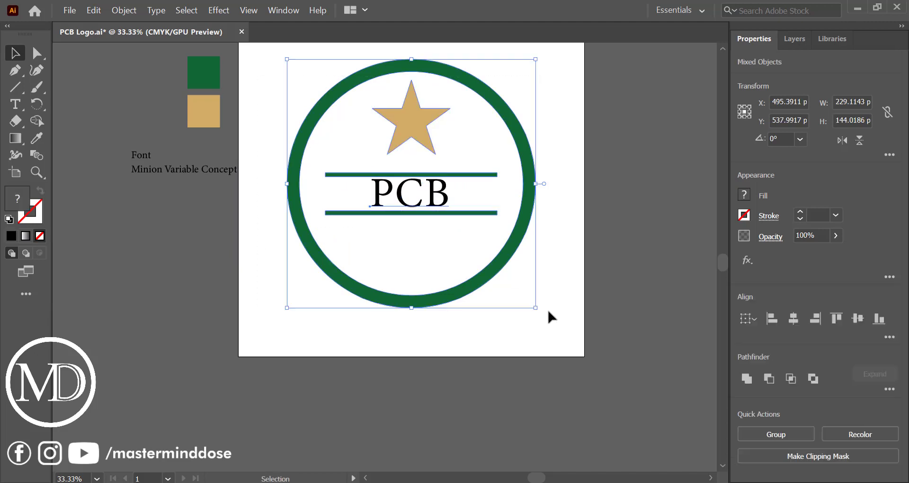
pyautogui.click(798, 326)
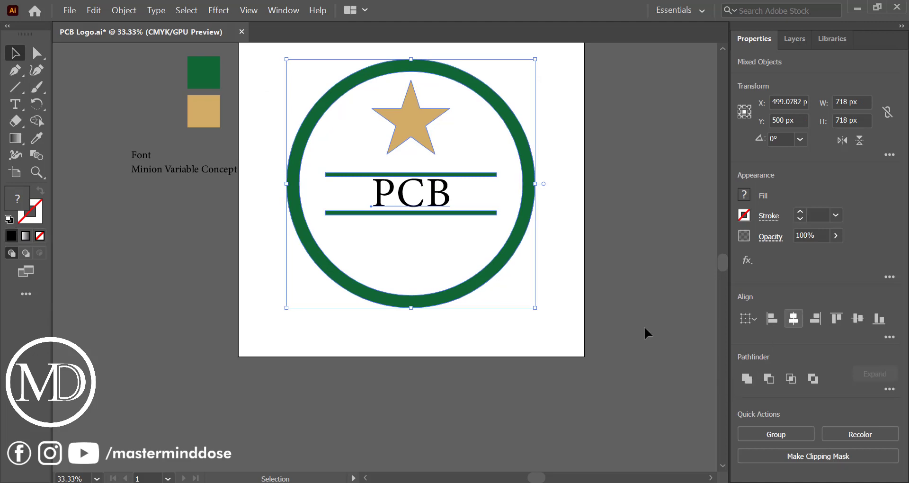
pyautogui.click(559, 323)
# Step: Delete both green lines and enlarge the PCB text proportionally to about 394 px wide under the star
pyautogui.click(486, 175)
pyautogui.press('Delete')
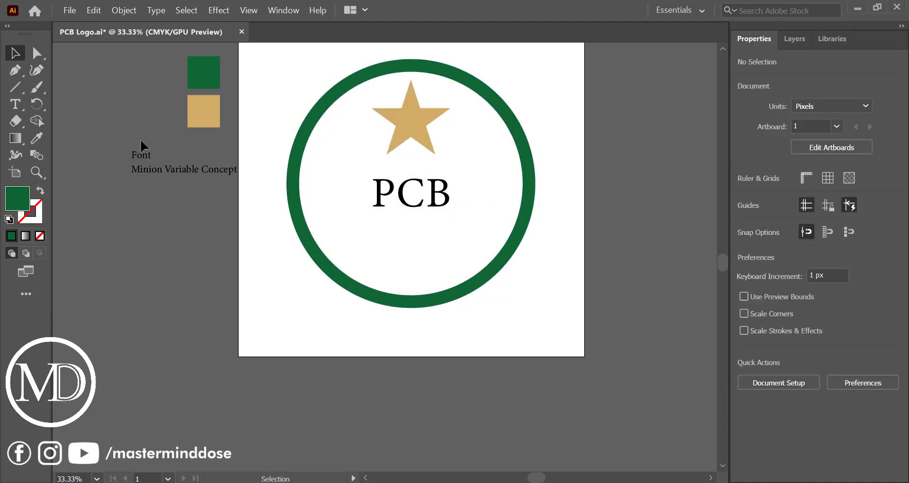
pyautogui.click(425, 203)
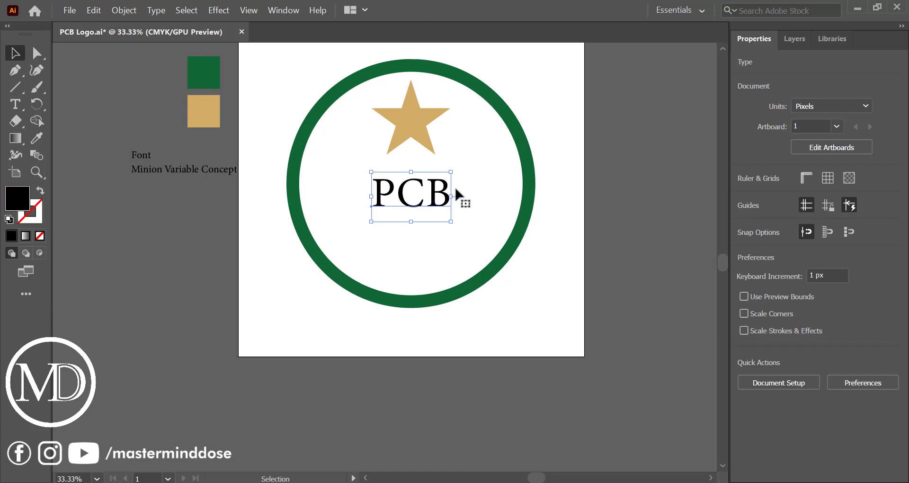
pyautogui.moveTo(456, 198)
pyautogui.mouseDown()
pyautogui.moveTo(481, 205)
pyautogui.moveTo(453, 214)
pyautogui.mouseUp()
pyautogui.click(240, 220)
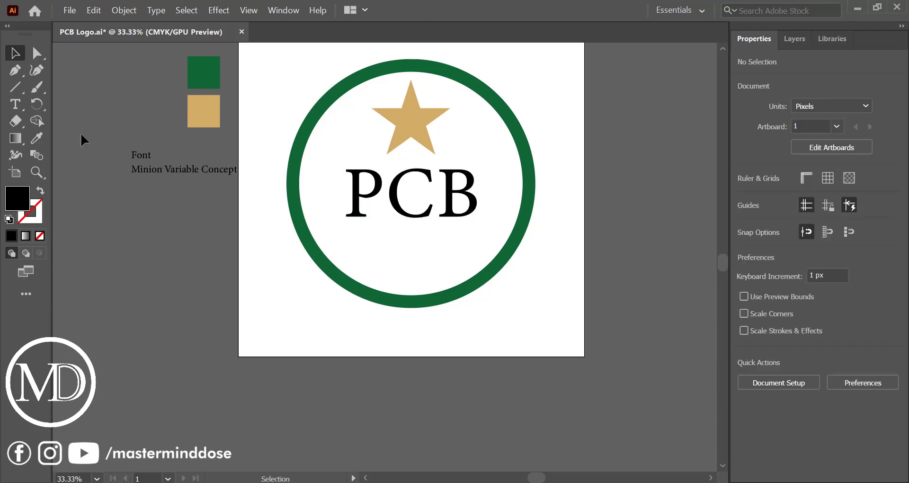
# Step: Draw a horizontal line about 468 px long between star and text, with the default white fill and 1 pt black stroke
pyautogui.click(21, 87)
pyautogui.moveTo(335, 158)
pyautogui.mouseDown()
pyautogui.moveTo(457, 176)
pyautogui.moveTo(491, 171)
pyautogui.moveTo(481, 168)
pyautogui.moveTo(491, 158)
pyautogui.mouseUp()
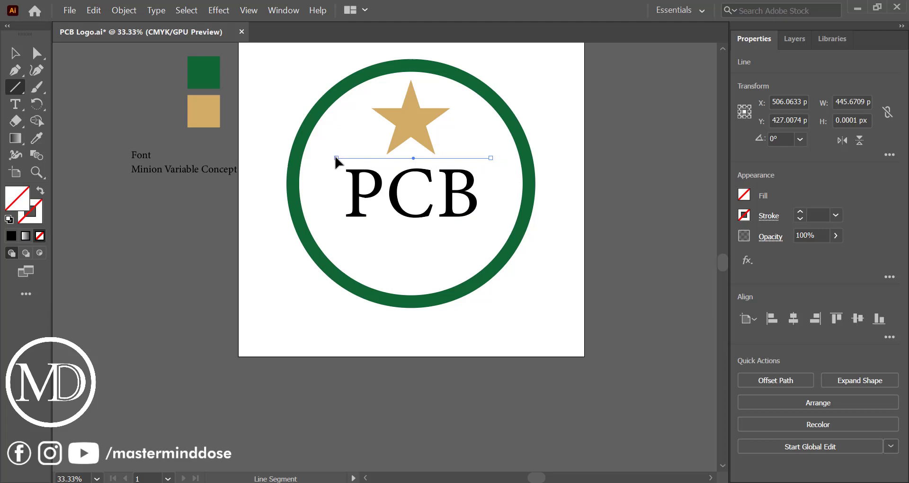
pyautogui.moveTo(336, 161); pyautogui.dragTo(330, 161)
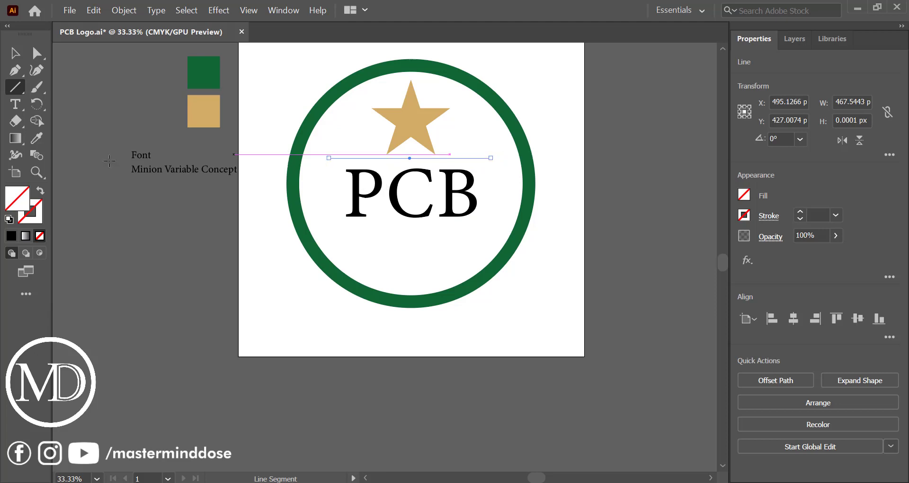
pyautogui.click(9, 221)
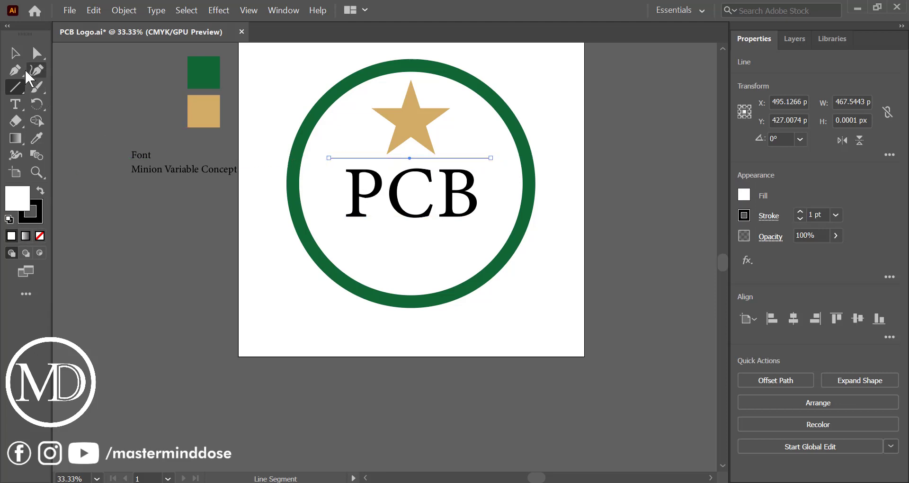
pyautogui.click(15, 53)
pyautogui.click(256, 260)
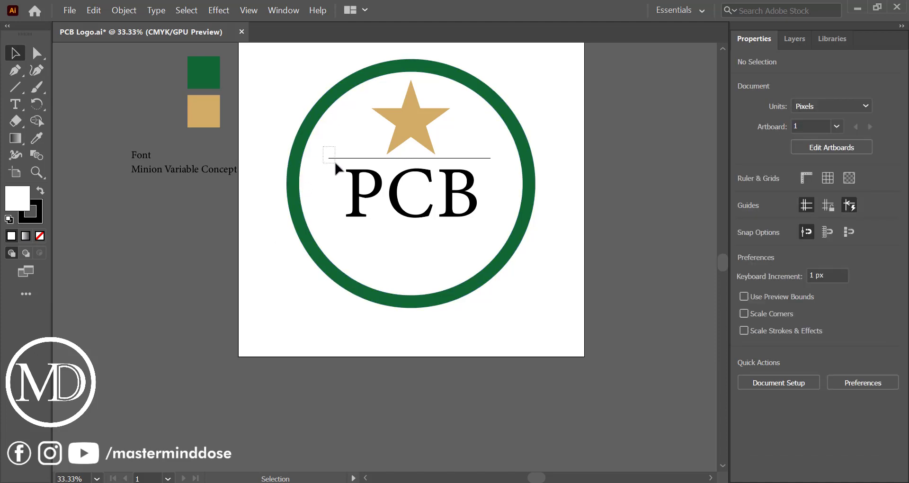
# Step: Duplicate the line below the PCB text at Y about 606 px, and raise the text between the two lines
pyautogui.moveTo(336, 163); pyautogui.dragTo(336, 162)
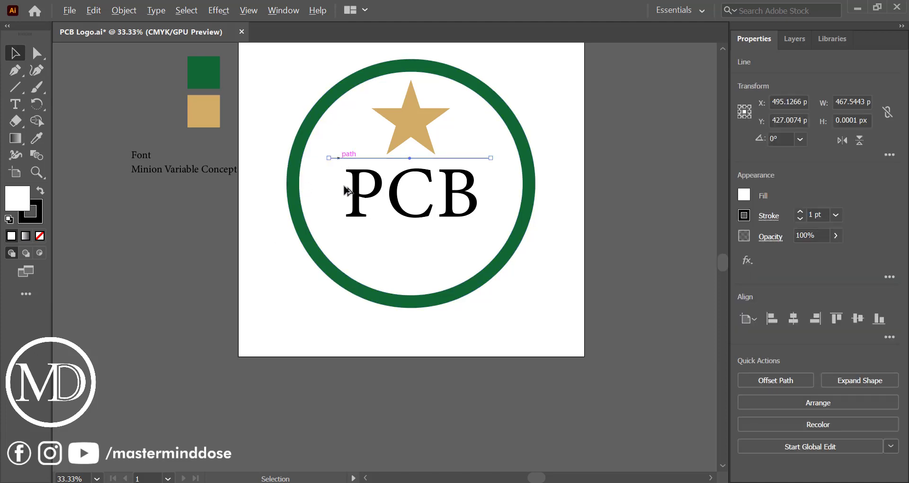
pyautogui.moveTo(347, 191); pyautogui.dragTo(397, 193)
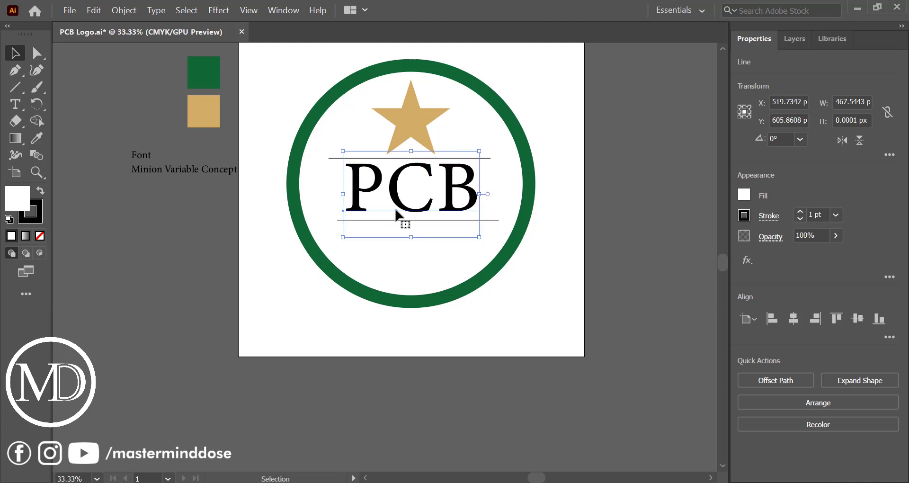
pyautogui.click(396, 243)
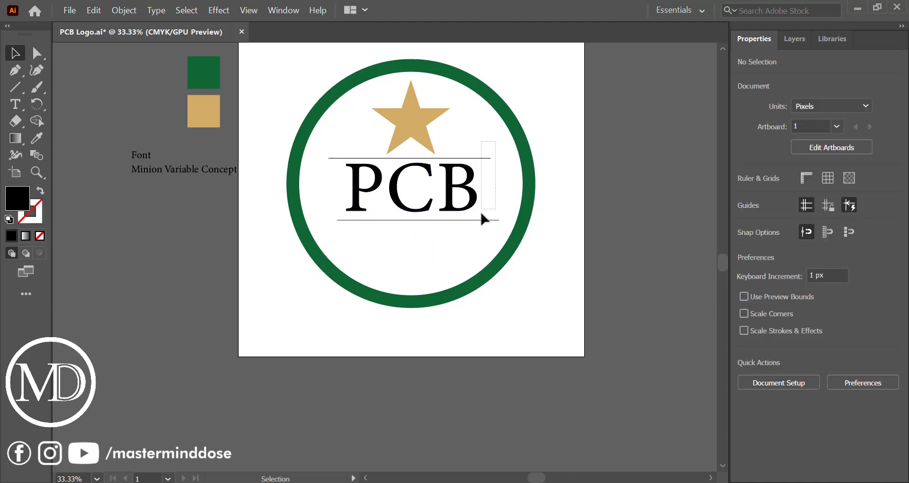
# Step: Align the left ends of the two lines, and center the ring, star, lines and text horizontally
pyautogui.moveTo(480, 223); pyautogui.dragTo(480, 223)
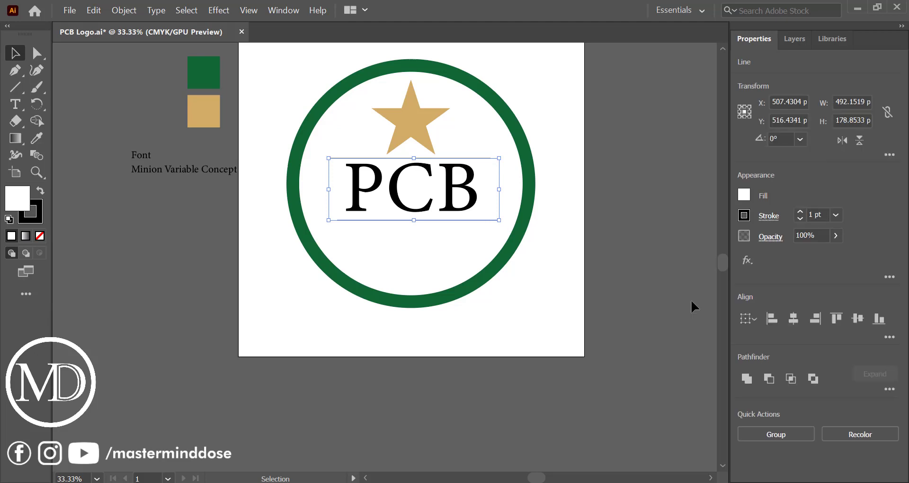
pyautogui.click(771, 323)
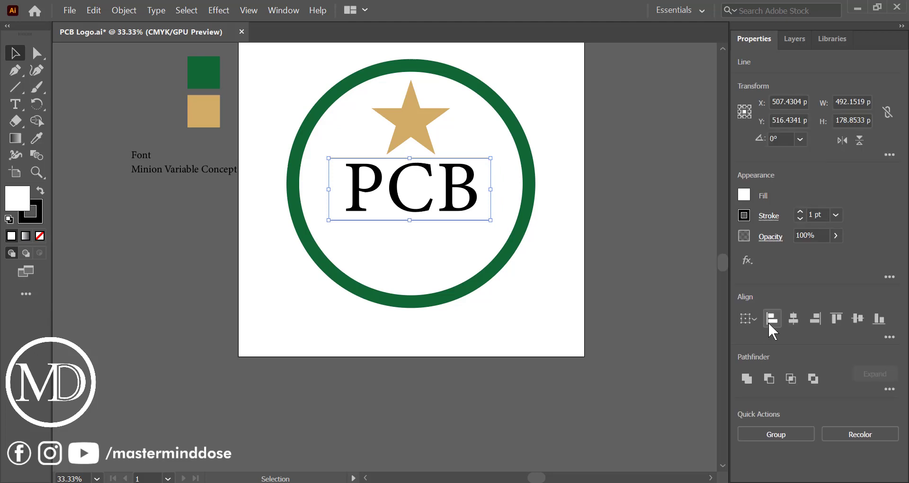
pyautogui.click(608, 307)
pyautogui.moveTo(299, 107)
pyautogui.mouseDown()
pyautogui.moveTo(514, 264)
pyautogui.moveTo(538, 306)
pyautogui.mouseUp()
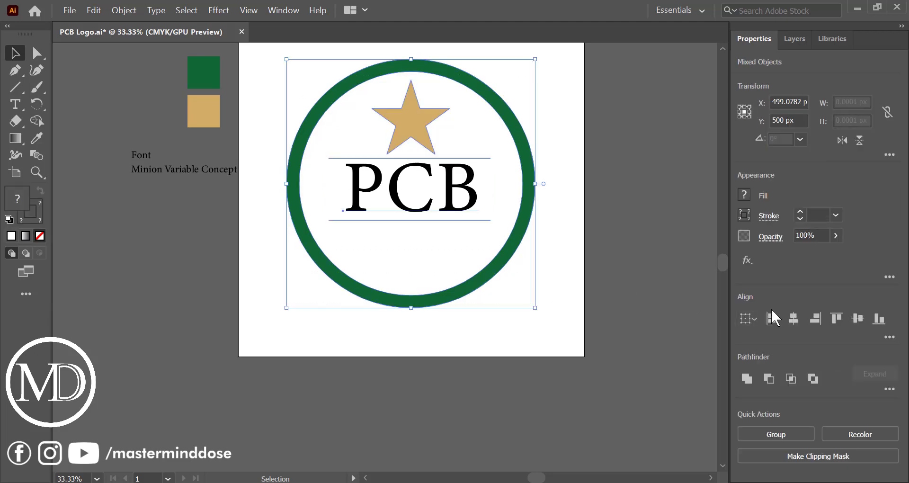
pyautogui.click(794, 318)
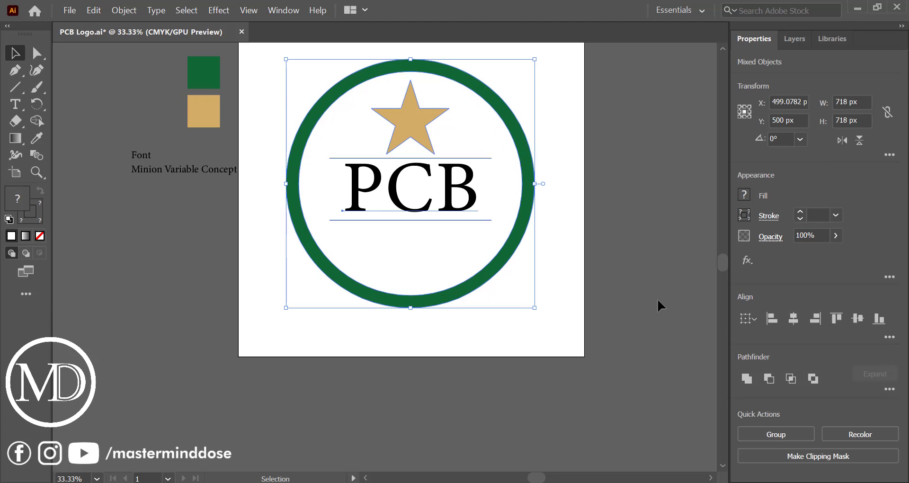
# Step: Convert the PCB text to outlines
pyautogui.click(460, 210)
pyautogui.scroll(1, 460, 209)
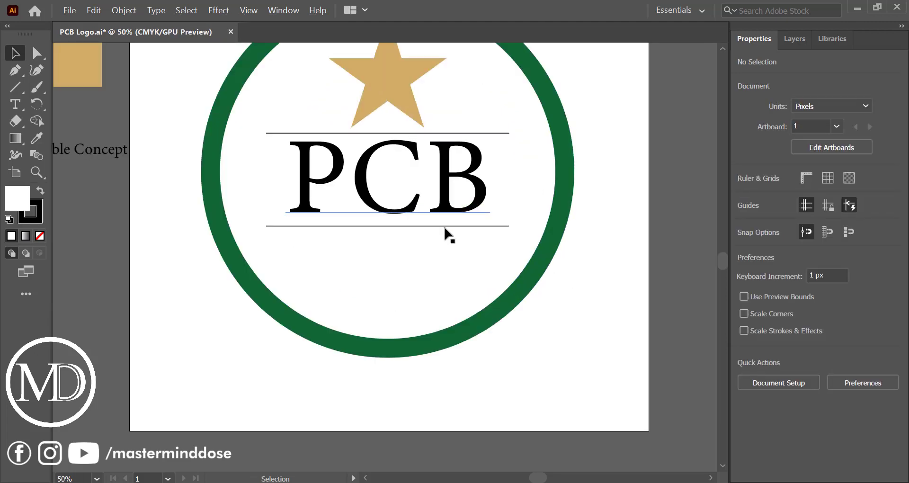
pyautogui.click(449, 199)
pyautogui.rightClick(450, 200)
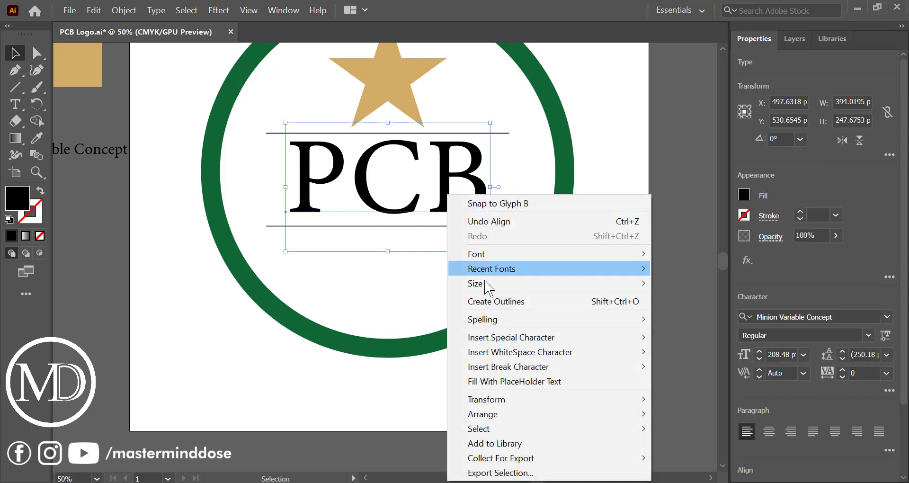
pyautogui.click(502, 305)
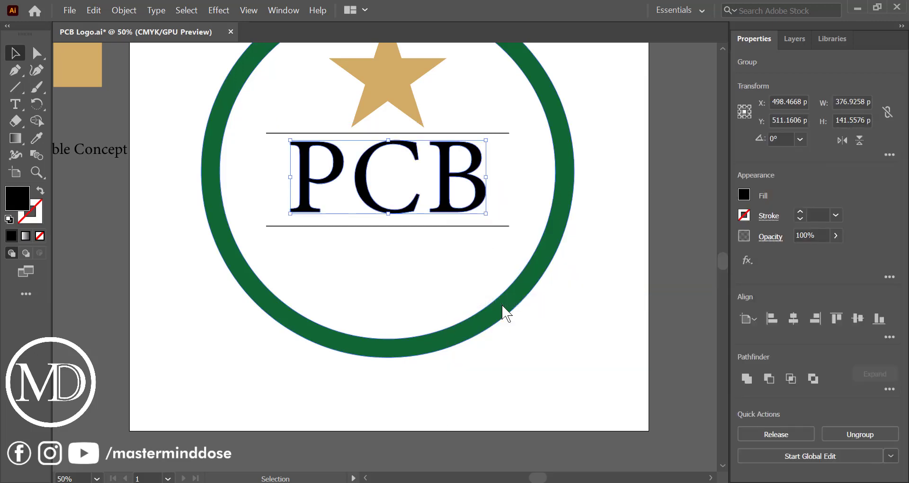
# Step: Raise the lower line to Y about 595 px, and set the stroke weight of both lines to 3 pt
pyautogui.click(380, 245)
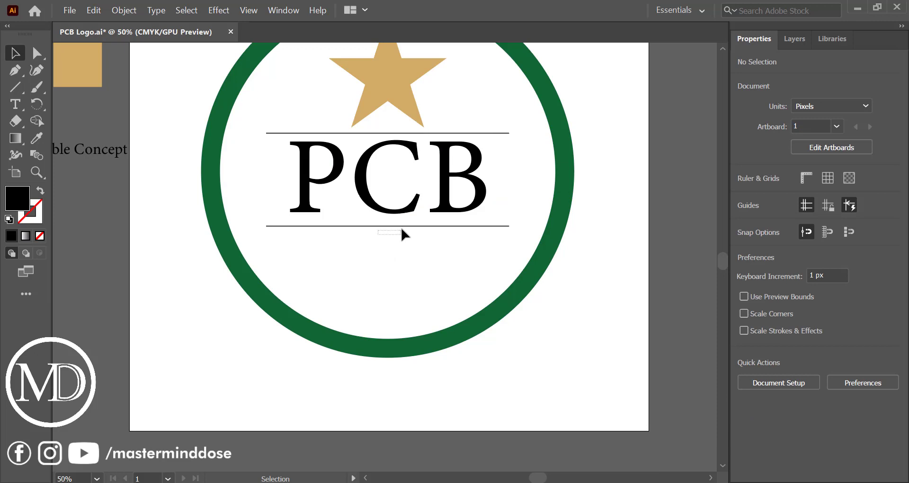
pyautogui.moveTo(402, 233); pyautogui.dragTo(402, 221)
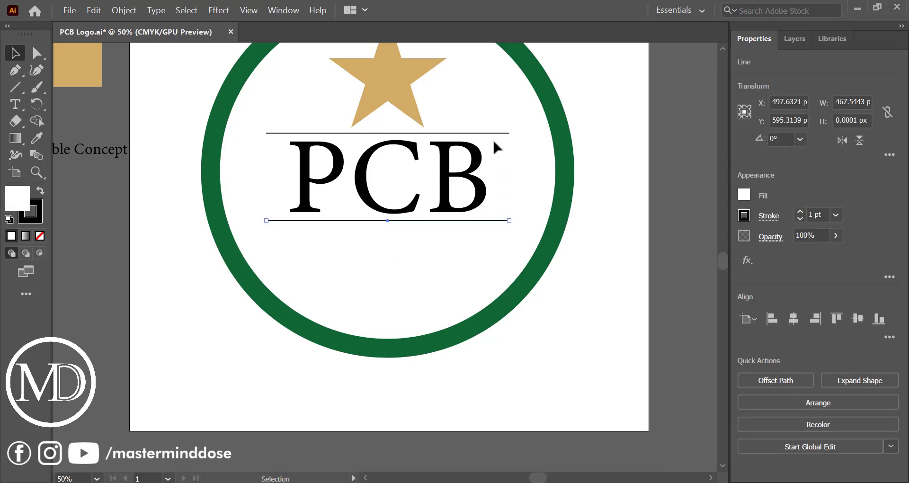
pyautogui.moveTo(495, 98); pyautogui.dragTo(500, 240)
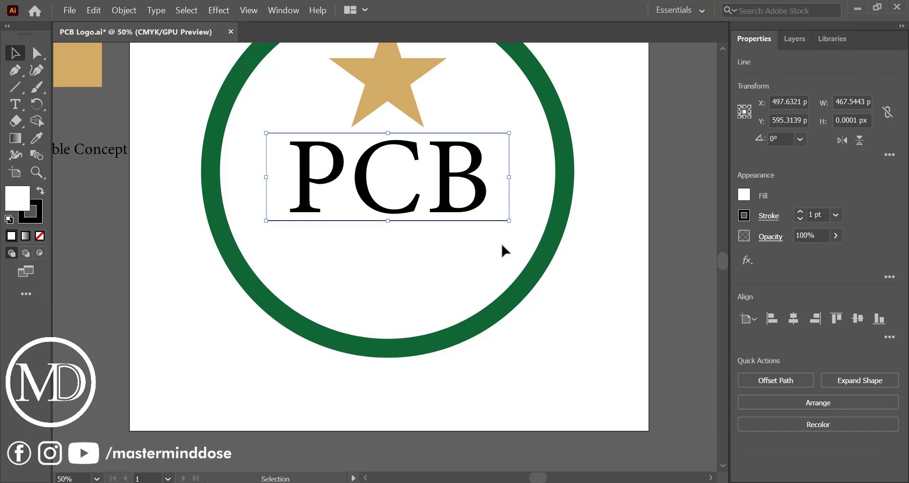
pyautogui.click(836, 215)
pyautogui.click(848, 263)
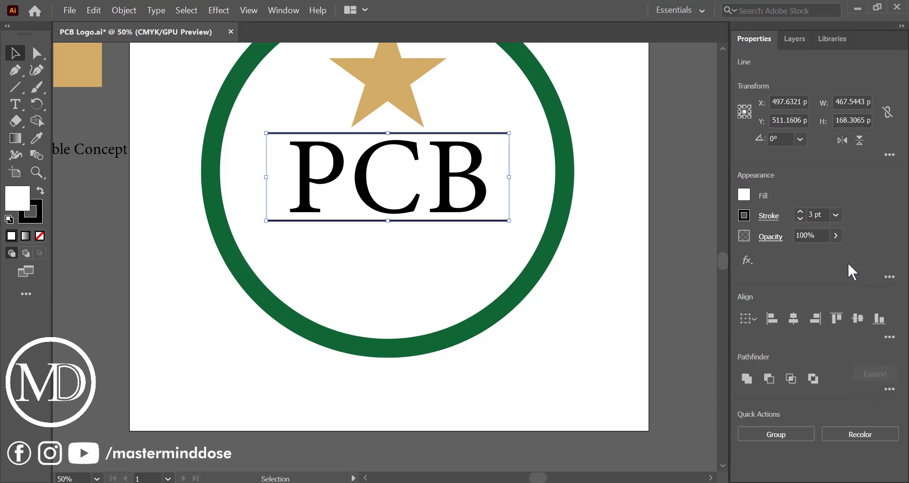
pyautogui.click(603, 294)
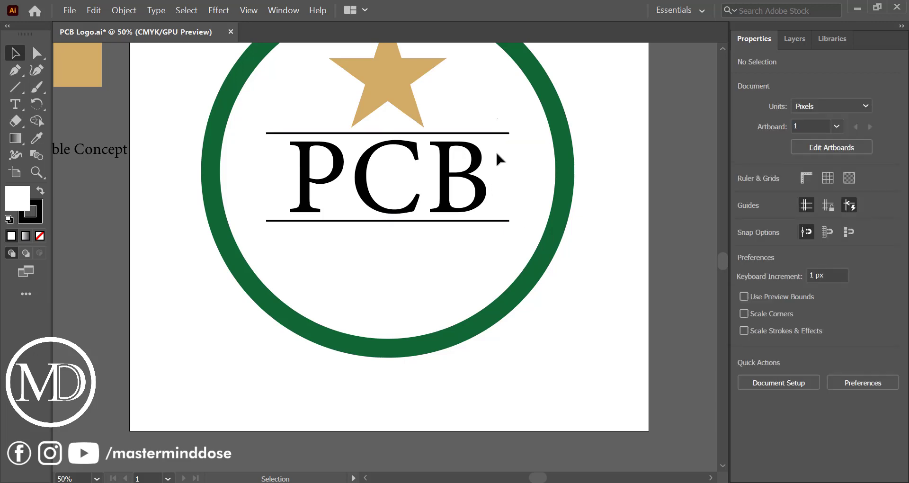
# Step: Expand the fill and stroke of the two horizontal lines and unite the resulting shapes
pyautogui.moveTo(499, 237); pyautogui.dragTo(240, 81)
pyautogui.click(124, 10)
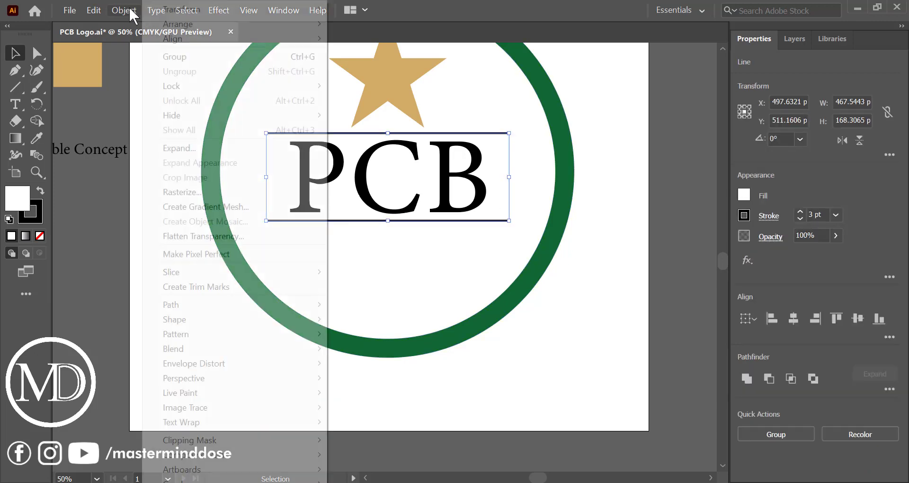
pyautogui.click(199, 148)
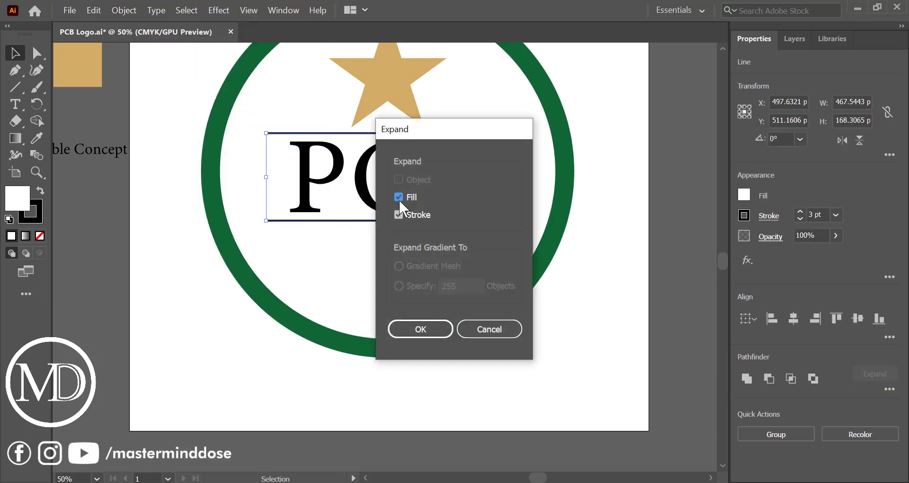
pyautogui.click(416, 329)
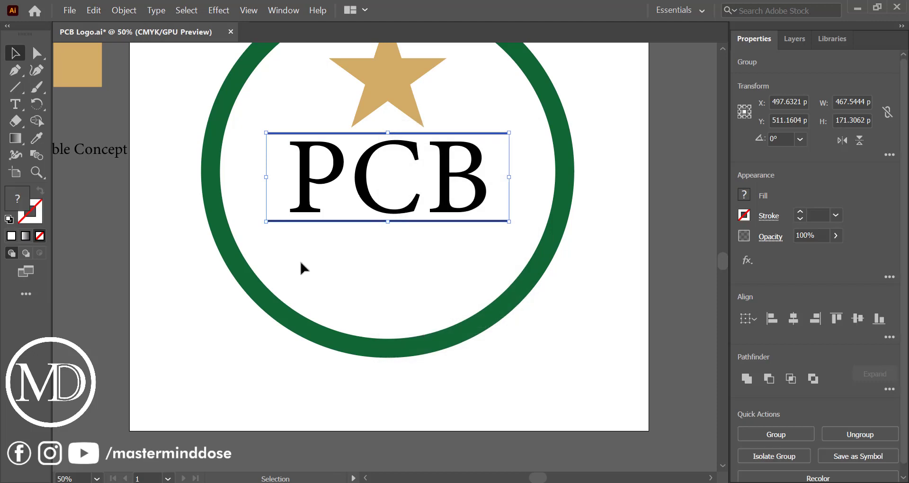
pyautogui.click(752, 382)
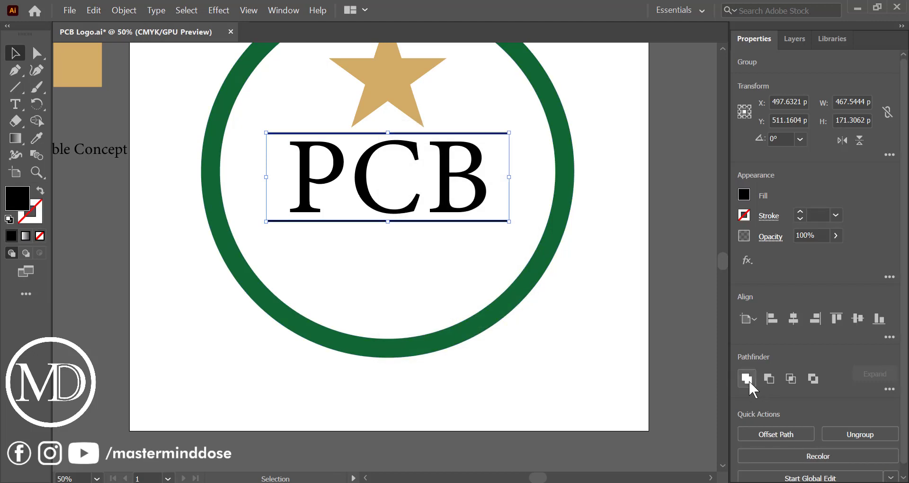
# Step: Recolor the two horizontal lines with the ring's green using the Eyedropper
pyautogui.click(37, 138)
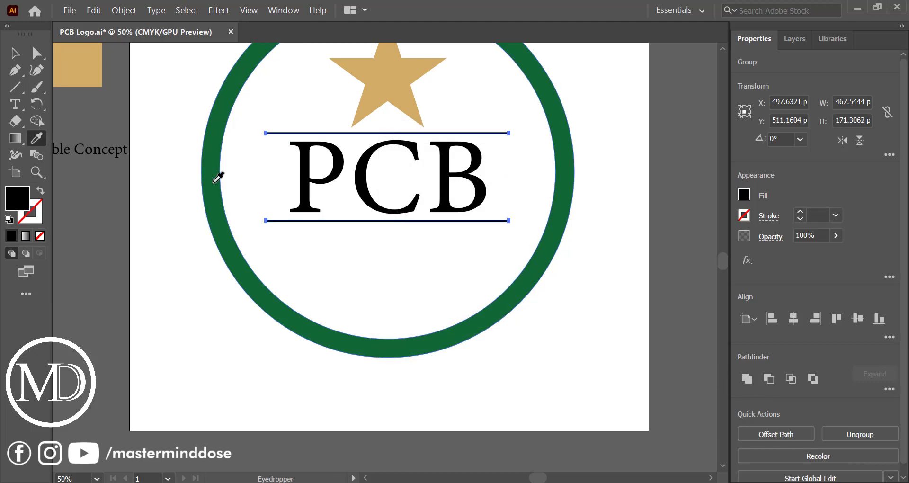
pyautogui.click(215, 182)
pyautogui.click(15, 53)
pyautogui.click(136, 210)
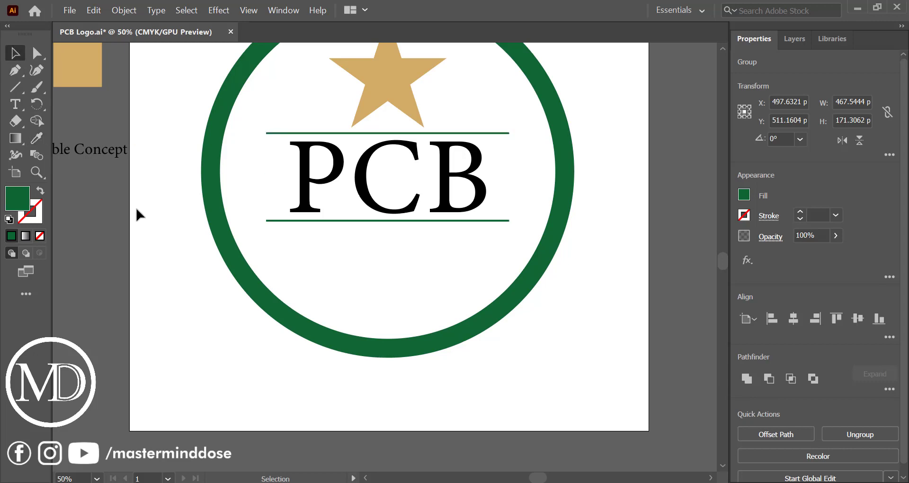
# Step: Add the text "Pakistan Cricket Board" below the lower green line
pyautogui.click(16, 103)
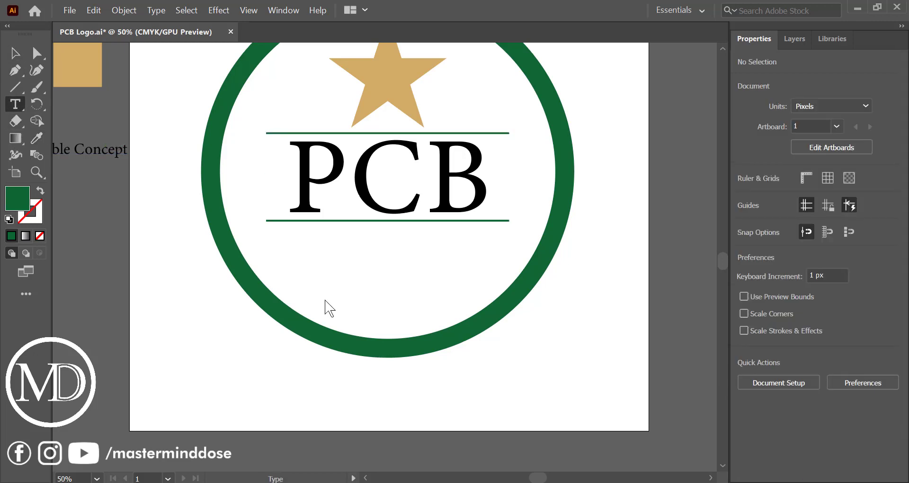
pyautogui.click(294, 263)
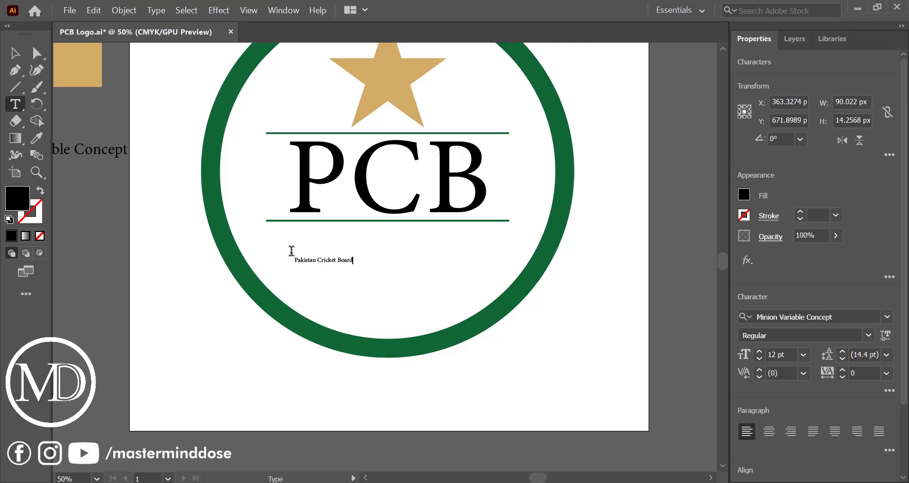
pyautogui.press('Escape')
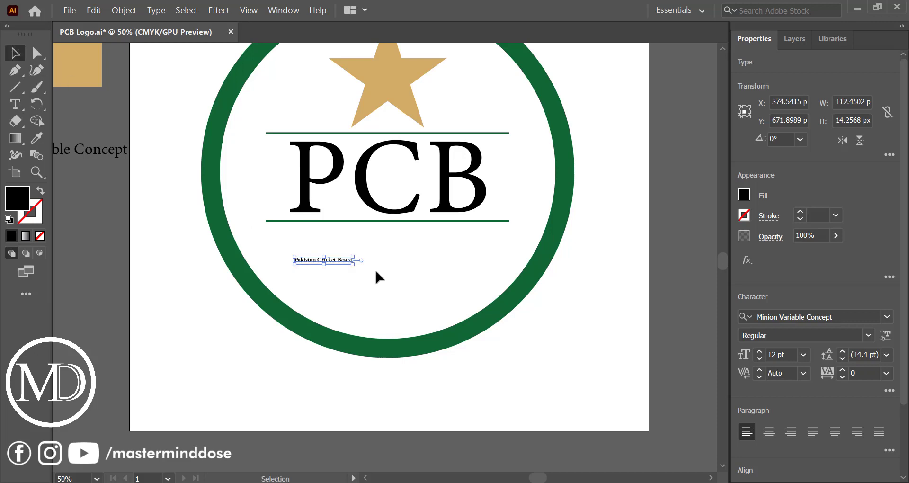
# Step: Enlarge the Pakistan Cricket Board text to about 50 pt, matching the line width, and center it beneath the lower line
pyautogui.moveTo(352, 267); pyautogui.dragTo(463, 278)
pyautogui.moveTo(381, 266); pyautogui.dragTo(431, 252)
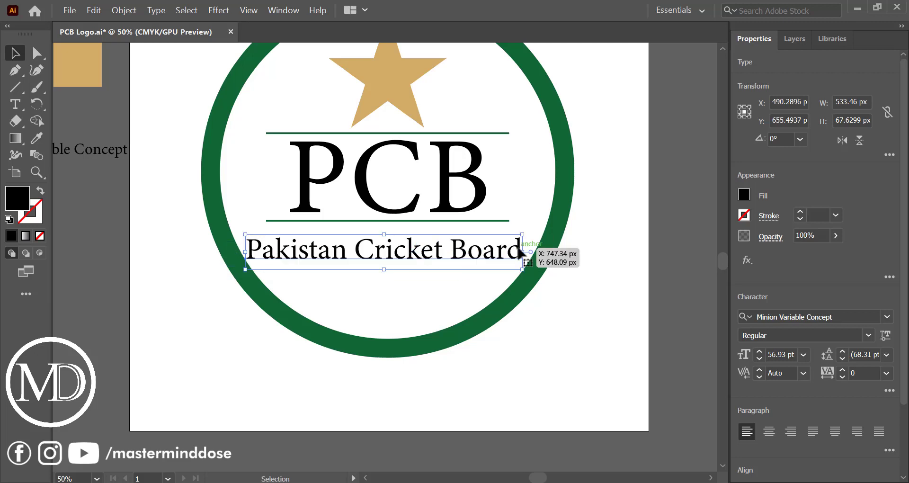
pyautogui.moveTo(519, 246); pyautogui.dragTo(496, 248)
pyautogui.moveTo(426, 254); pyautogui.dragTo(432, 261)
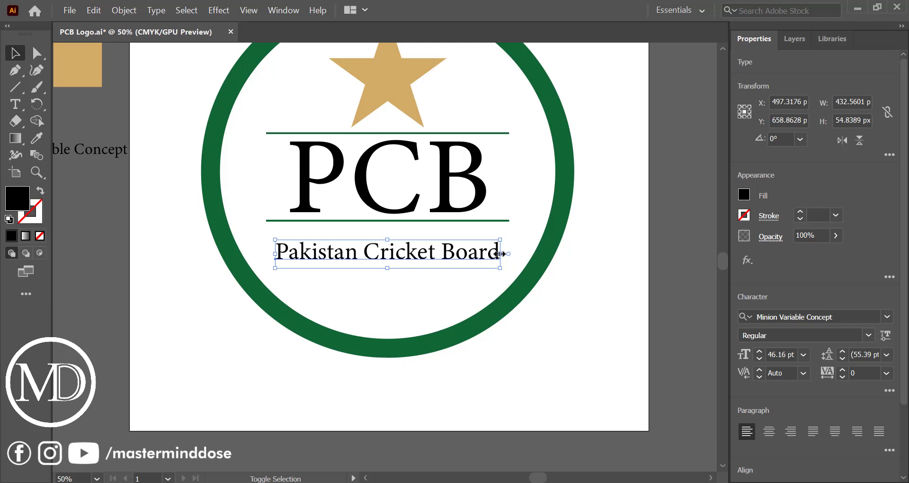
pyautogui.moveTo(502, 254); pyautogui.dragTo(512, 252)
pyautogui.click(556, 305)
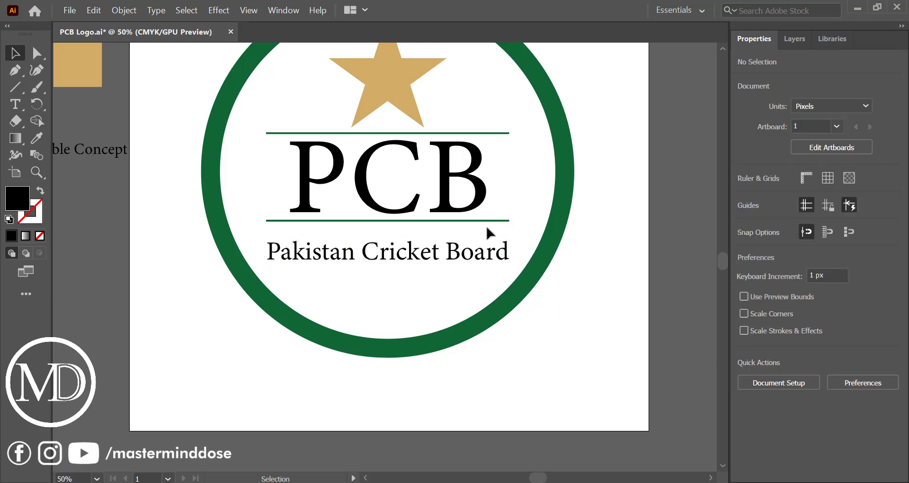
# Step: Move the PCB lettering and both green lines down together, leaving a small gap above the Pakistan Cricket Board text
pyautogui.click(462, 220)
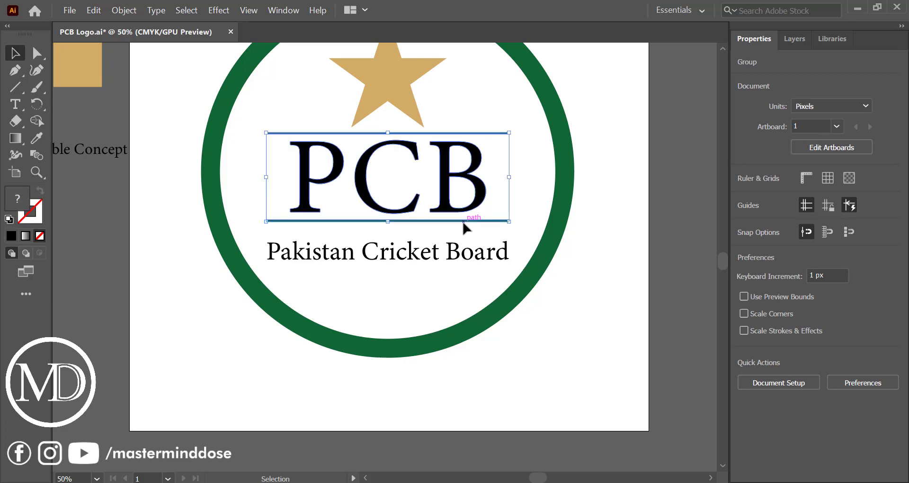
pyautogui.moveTo(447, 203); pyautogui.dragTo(448, 214)
pyautogui.click(592, 287)
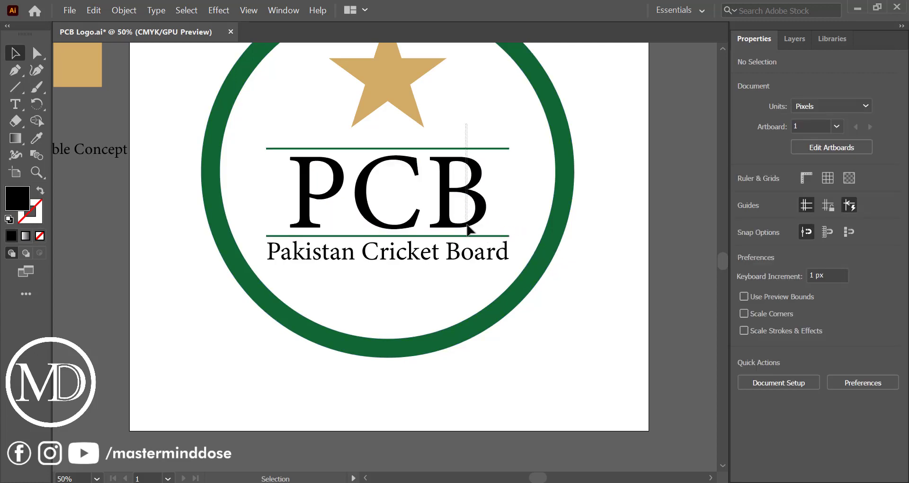
pyautogui.moveTo(467, 236); pyautogui.dragTo(467, 237)
pyautogui.moveTo(450, 199); pyautogui.dragTo(449, 194)
pyautogui.click(593, 284)
# Step: Enlarge the tan star proportionally from its center to about 270 px wide and 256 px high
pyautogui.scroll(3, 416, 132)
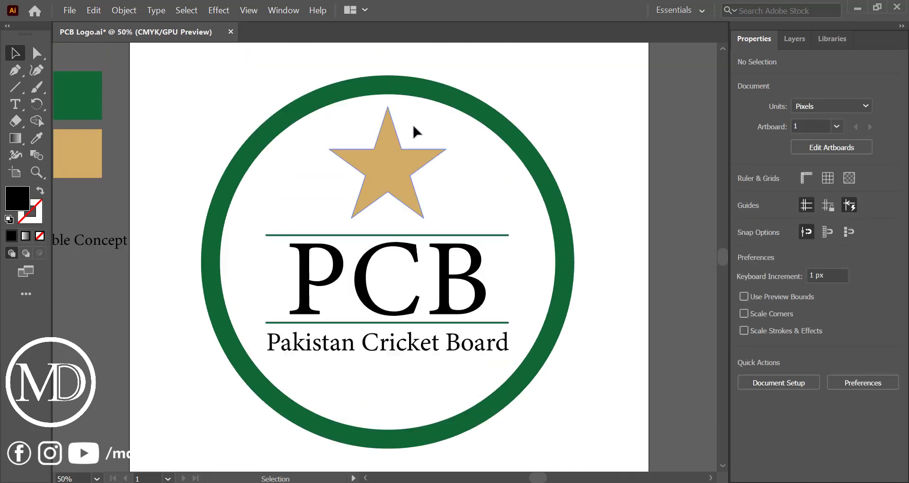
pyautogui.scroll(2, 397, 178)
pyautogui.click(394, 171)
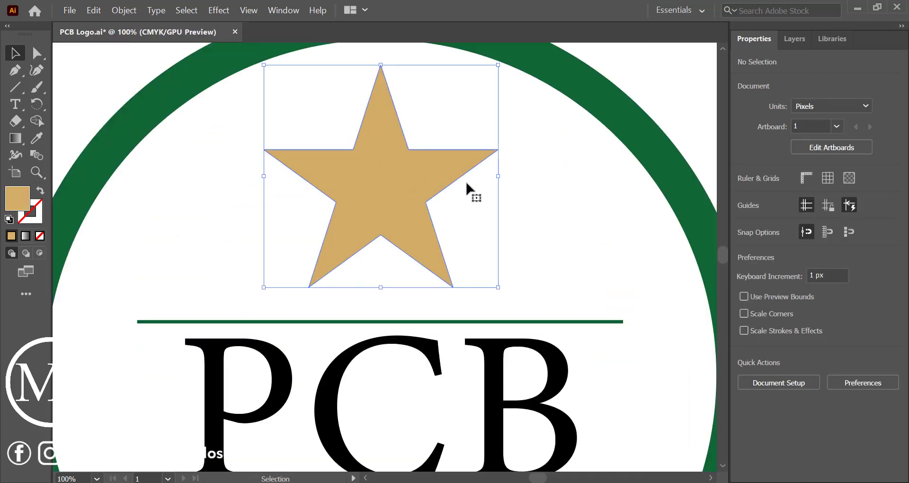
pyautogui.moveTo(500, 177); pyautogui.dragTo(522, 190)
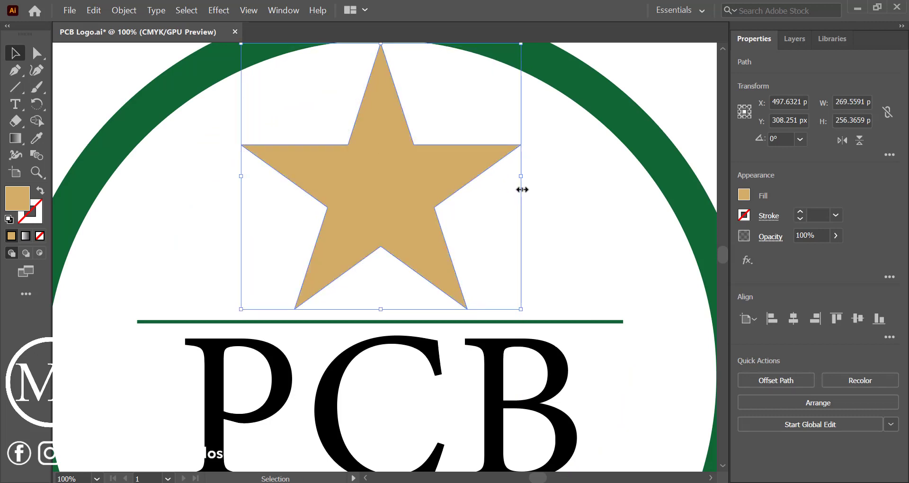
pyautogui.click(676, 92)
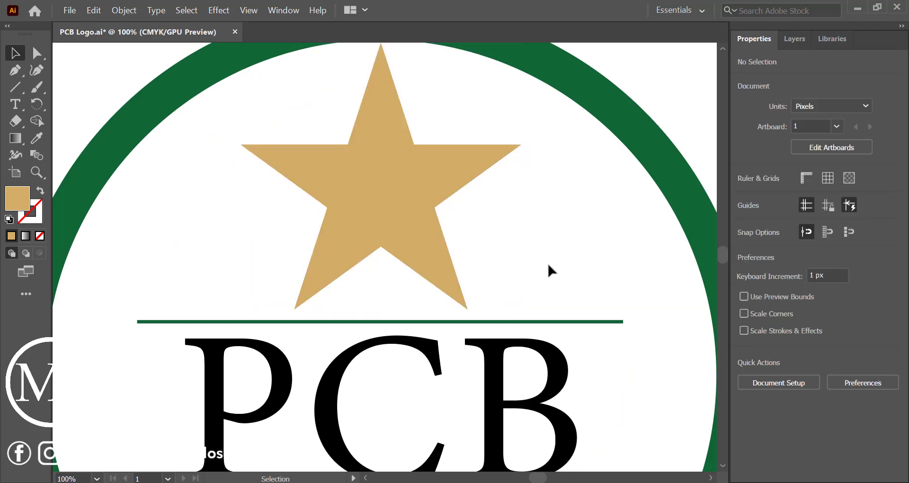
# Step: Draw a circle about 36 px in diameter just beyond the right end of the lower green line
pyautogui.keyDown('alt'); pyautogui.scroll(-3, 548, 265); pyautogui.keyUp('alt')
pyautogui.scroll(-3, 549, 265)
pyautogui.keyDown('alt'); pyautogui.scroll(1, 549, 270); pyautogui.keyUp('alt')
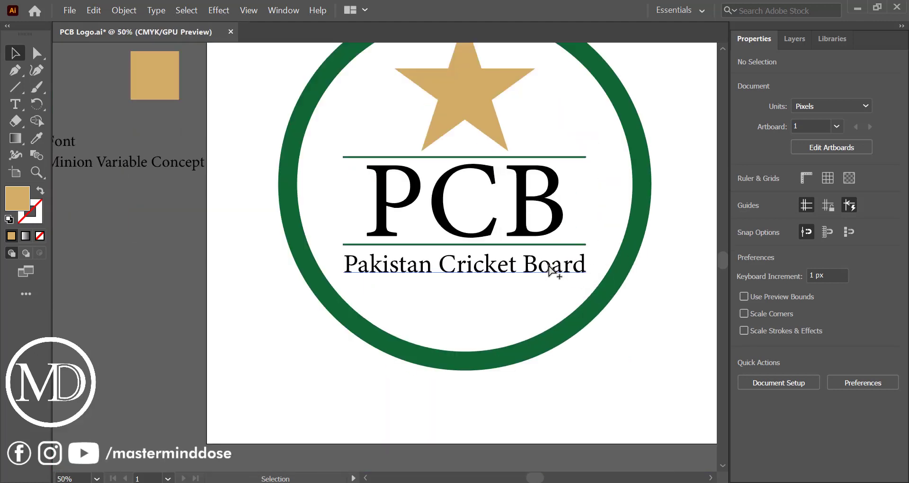
pyautogui.keyDown('alt'); pyautogui.scroll(3, 549, 270); pyautogui.keyUp('alt')
pyautogui.hscroll(4, 551, 267)
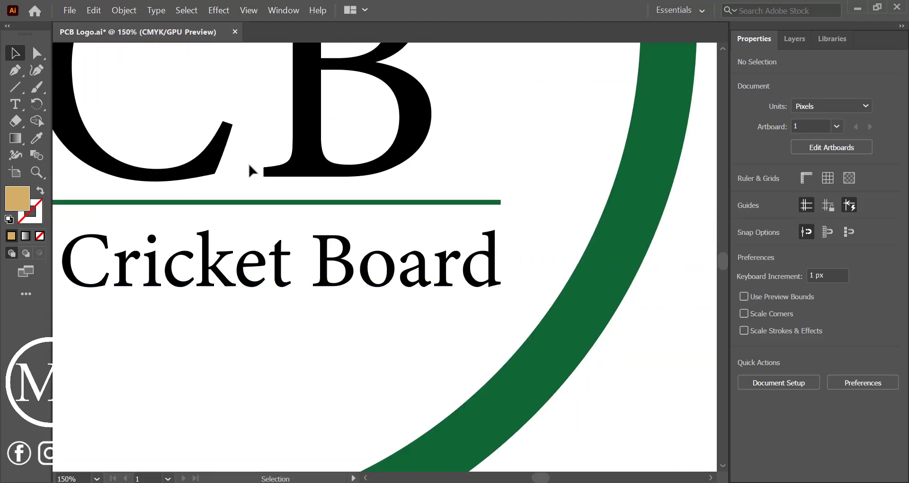
pyautogui.moveTo(19, 83); pyautogui.dragTo(45, 104)
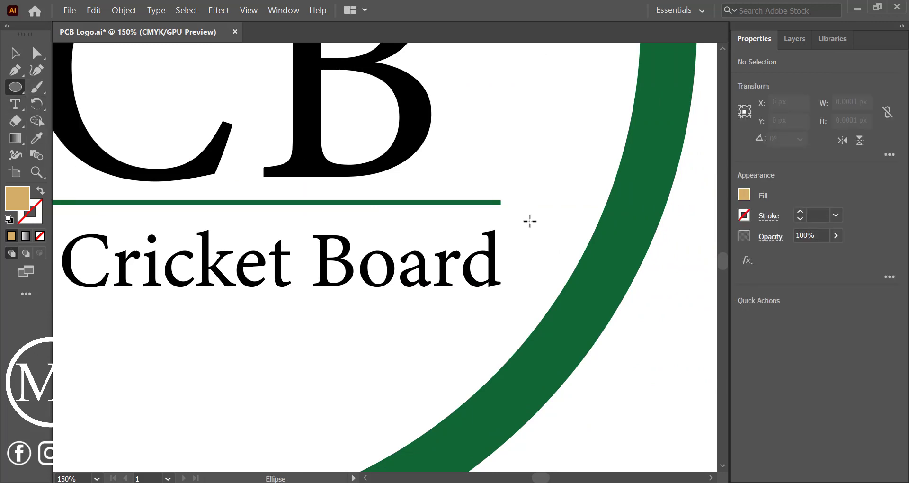
pyautogui.moveTo(530, 220); pyautogui.dragTo(557, 241)
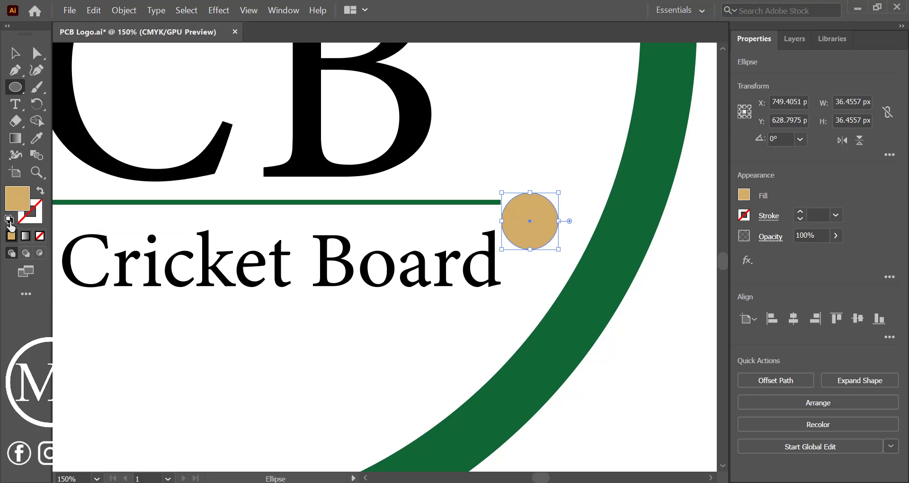
# Step: Give the small circle a 1 pt black stroke and no fill
pyautogui.click(9, 220)
pyautogui.click(15, 53)
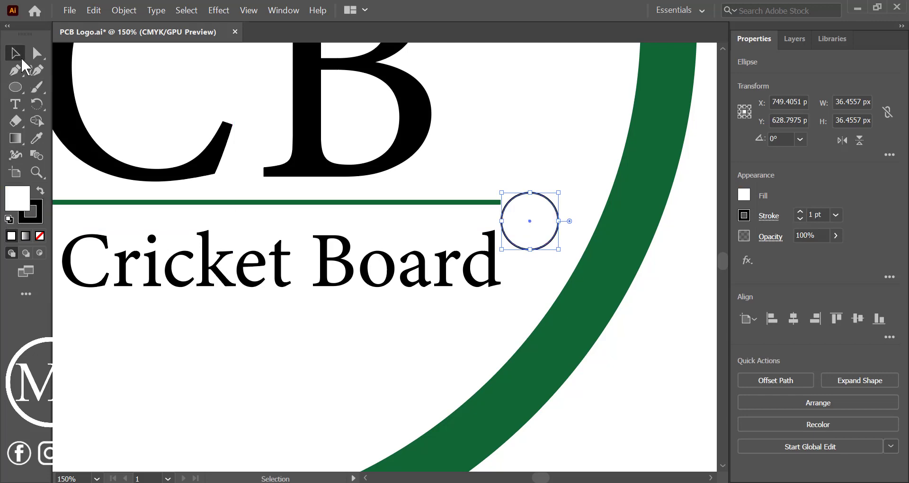
pyautogui.click(540, 266)
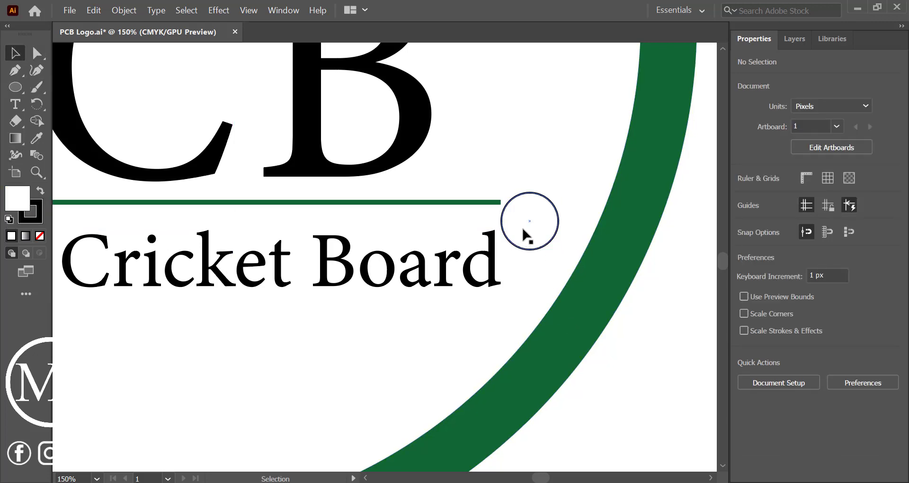
pyautogui.click(524, 229)
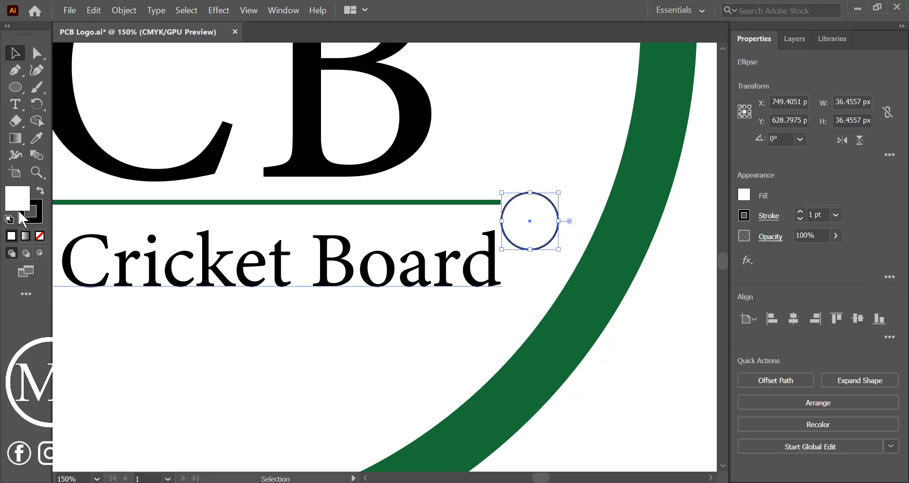
pyautogui.click(611, 341)
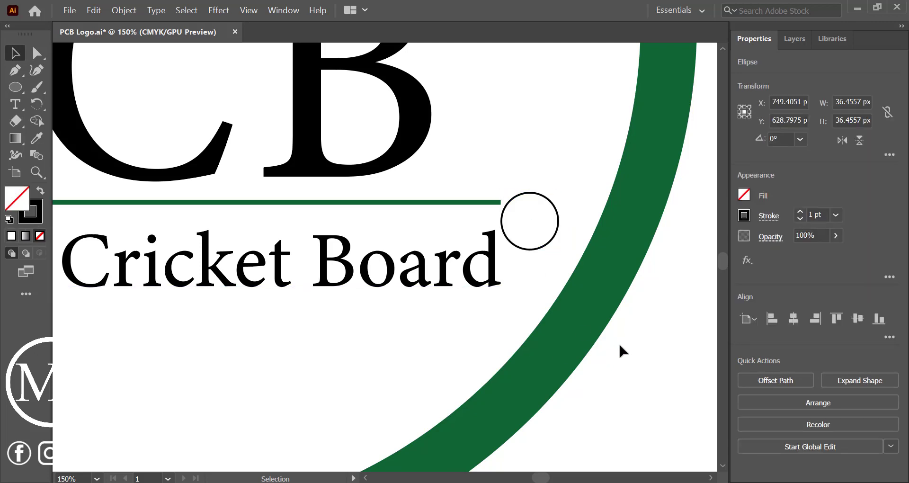
# Step: Duplicate the Pakistan Cricket Board text below the original and replace the copy's wording with "R"
pyautogui.click(458, 268)
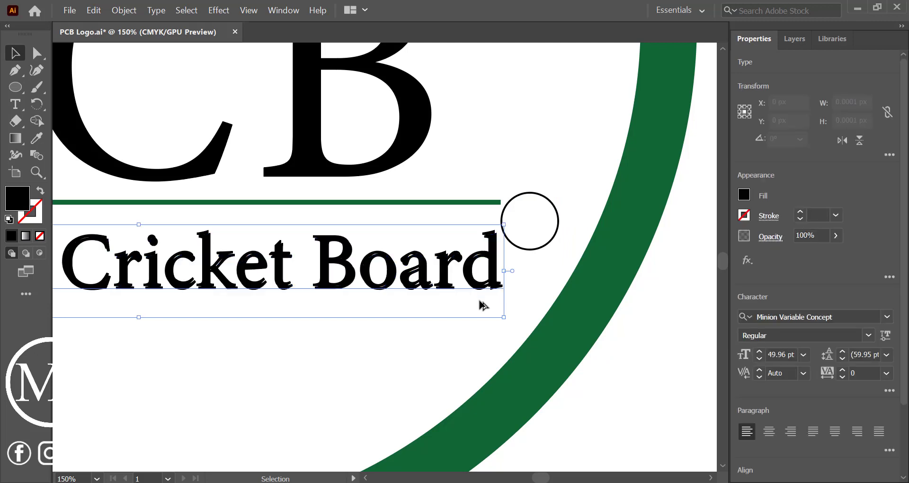
pyautogui.moveTo(460, 284); pyautogui.dragTo(490, 346)
pyautogui.doubleClick(491, 345)
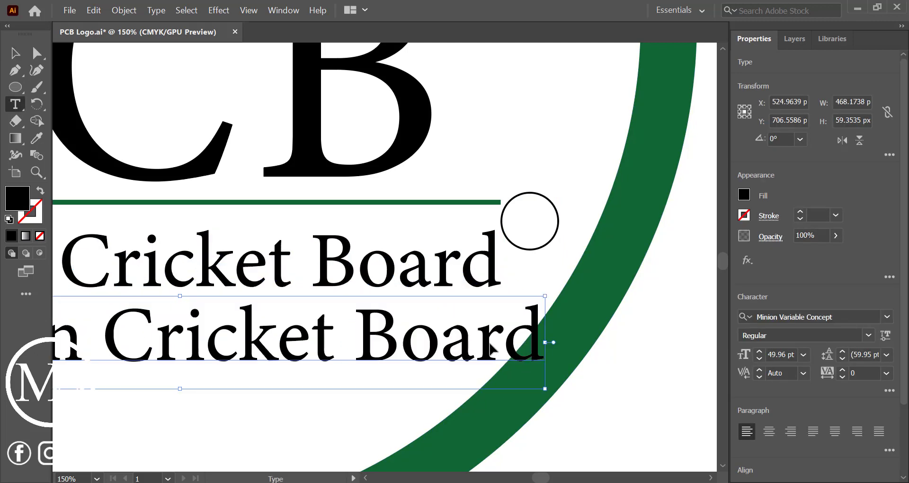
pyautogui.hotkey('ctrl', 'a')
pyautogui.press('Delete')
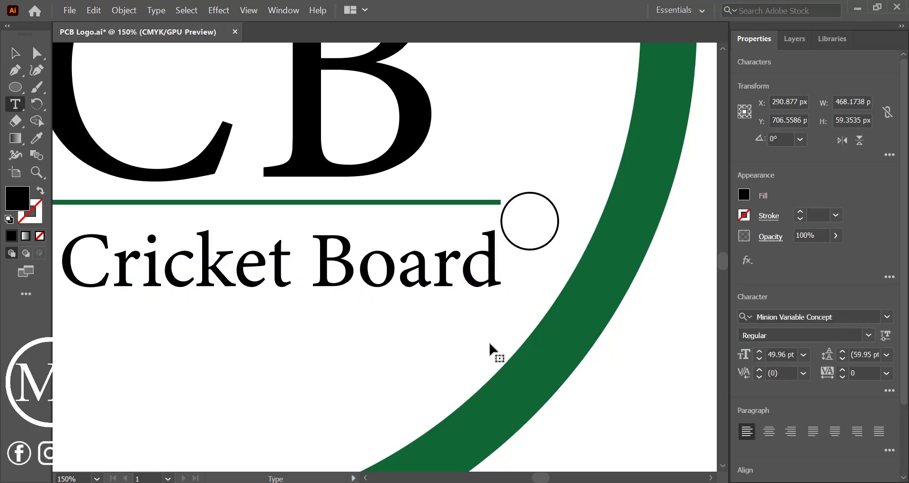
pyautogui.write('R')
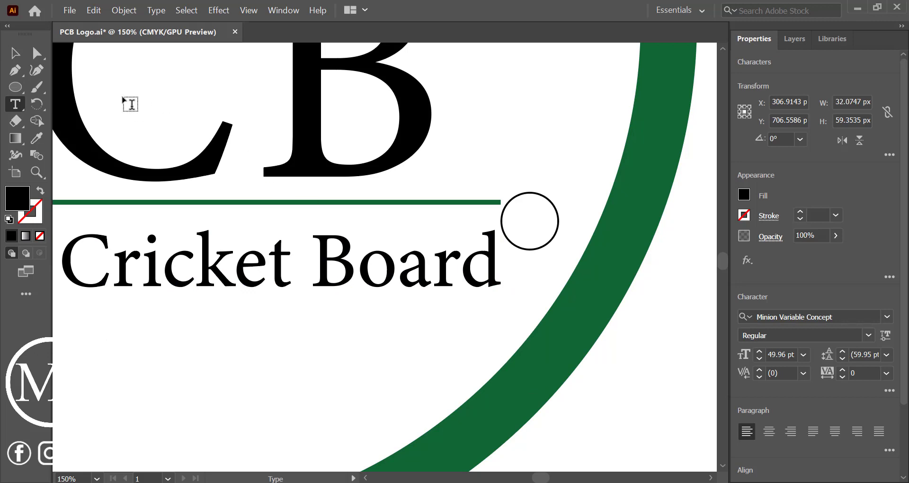
pyautogui.click(19, 55)
# Step: Move the R into the small circle, scale it to about 34.58 pt and align the two on their horizontal centers
pyautogui.scroll(-4, 265, 246)
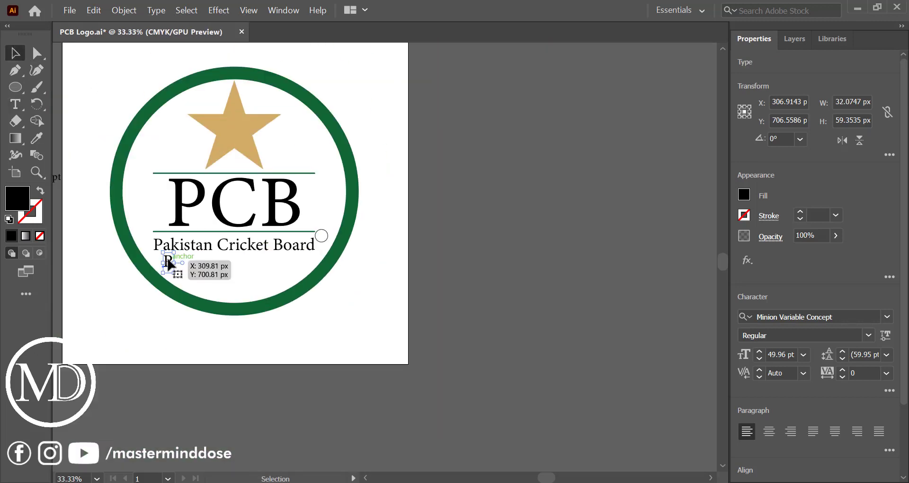
pyautogui.moveTo(169, 265); pyautogui.dragTo(326, 238)
pyautogui.scroll(1, 326, 238)
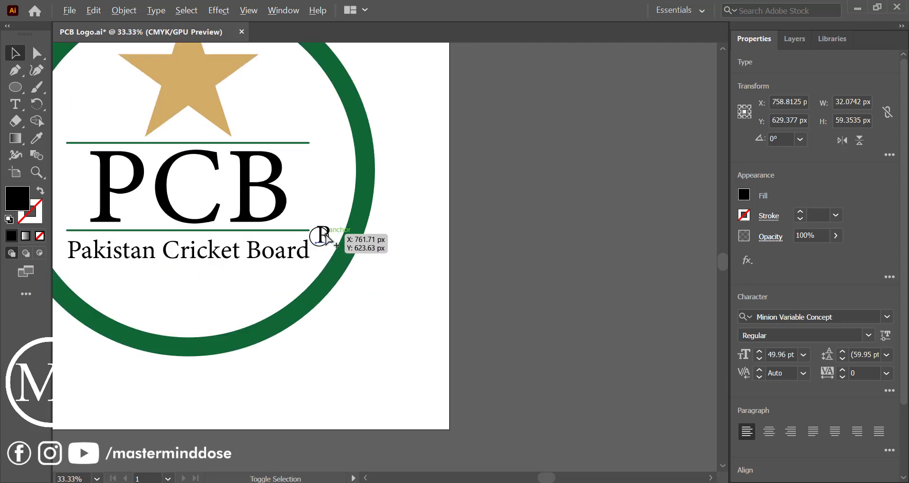
pyautogui.scroll(7, 326, 238)
pyautogui.moveTo(382, 269); pyautogui.dragTo(294, 282)
pyautogui.moveTo(362, 190); pyautogui.dragTo(284, 324)
pyautogui.click(782, 321)
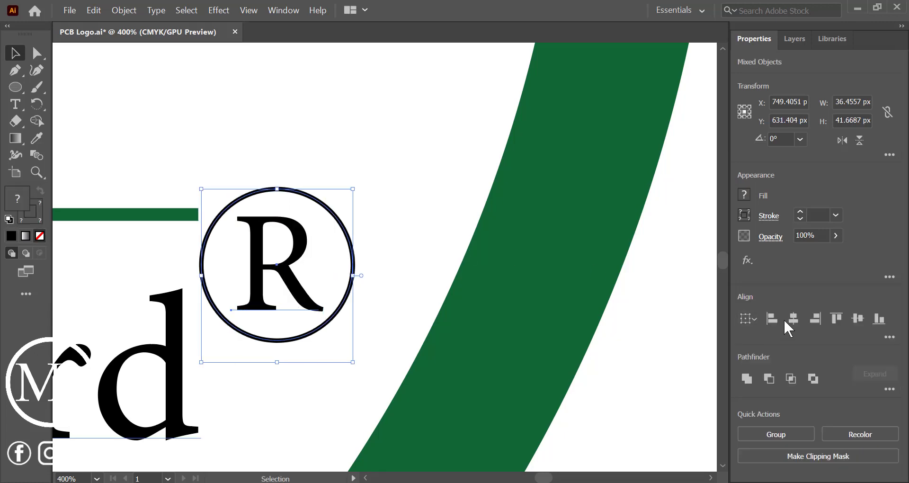
# Step: Convert the R to outlines and align it with the small circle on both horizontal and vertical centers
pyautogui.click(377, 257)
pyautogui.click(290, 272)
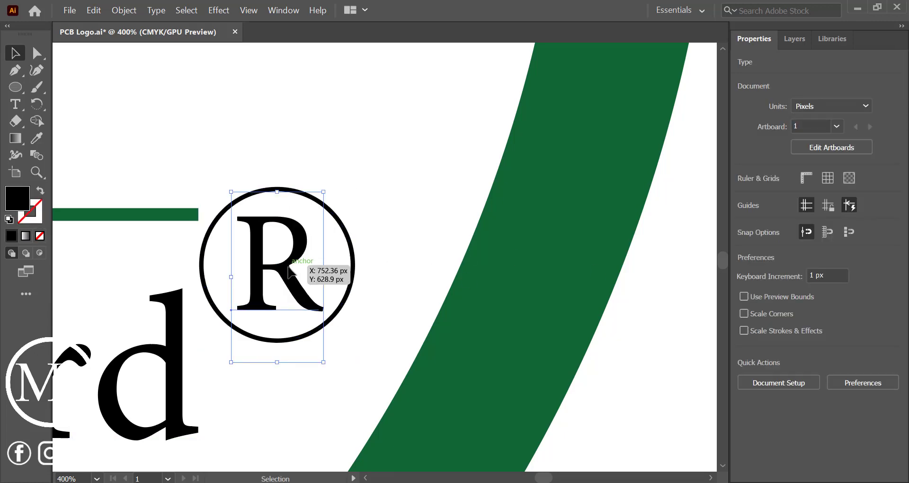
pyautogui.rightClick(292, 276)
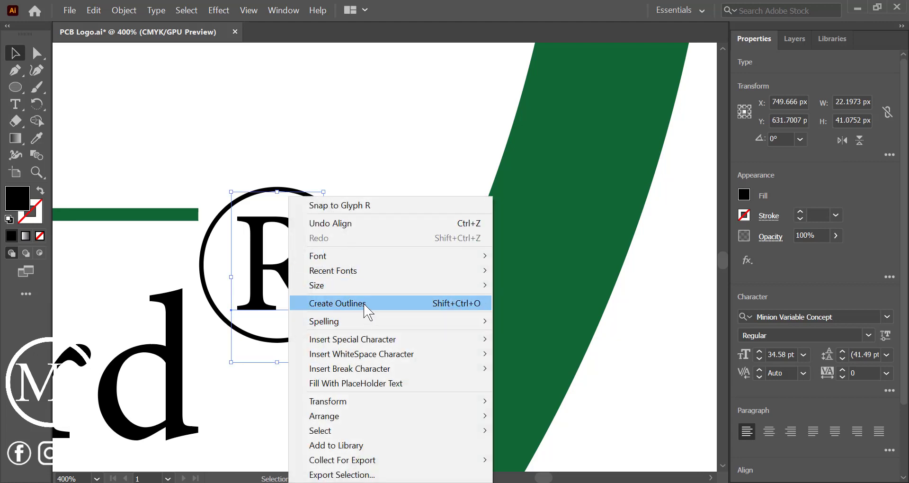
pyautogui.click(381, 269)
pyautogui.keyDown('shift'); pyautogui.click(290, 306); pyautogui.keyUp('shift')
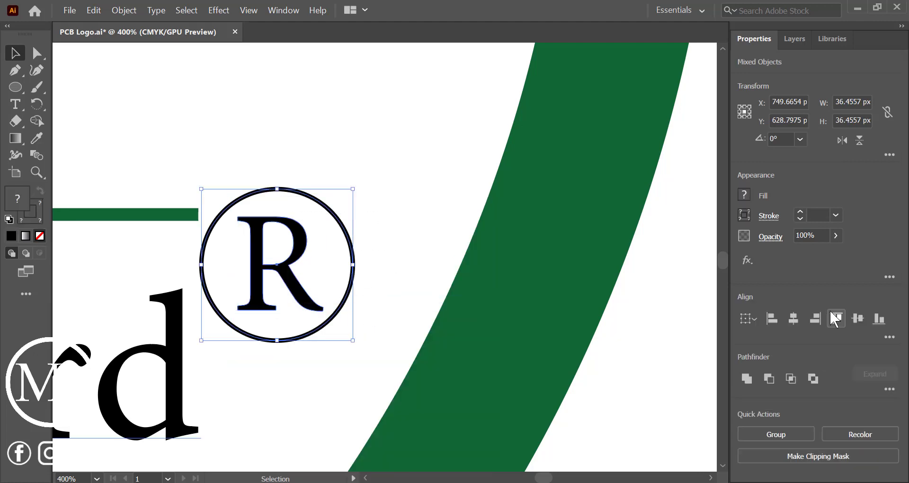
pyautogui.click(793, 320)
pyautogui.click(858, 318)
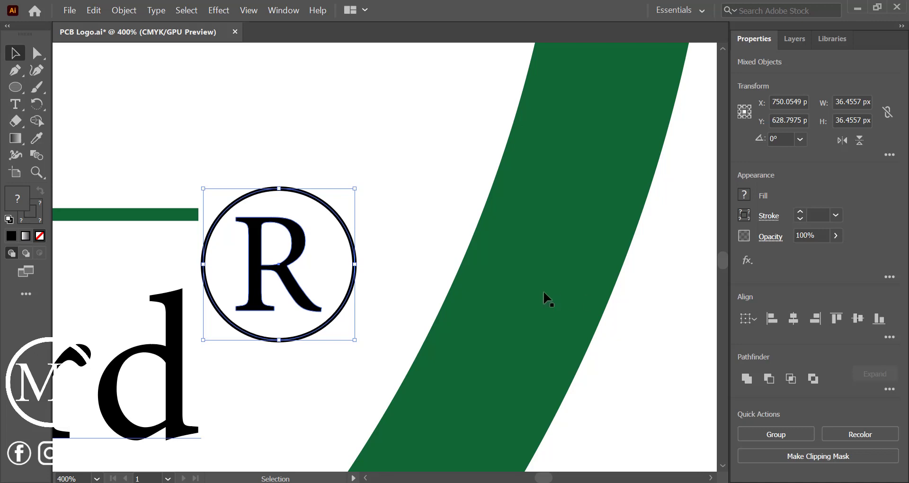
# Step: Group the R with its circle, shrink the group to about 9 px, and place it above the final d of Board
pyautogui.rightClick(301, 341)
pyautogui.click(352, 224)
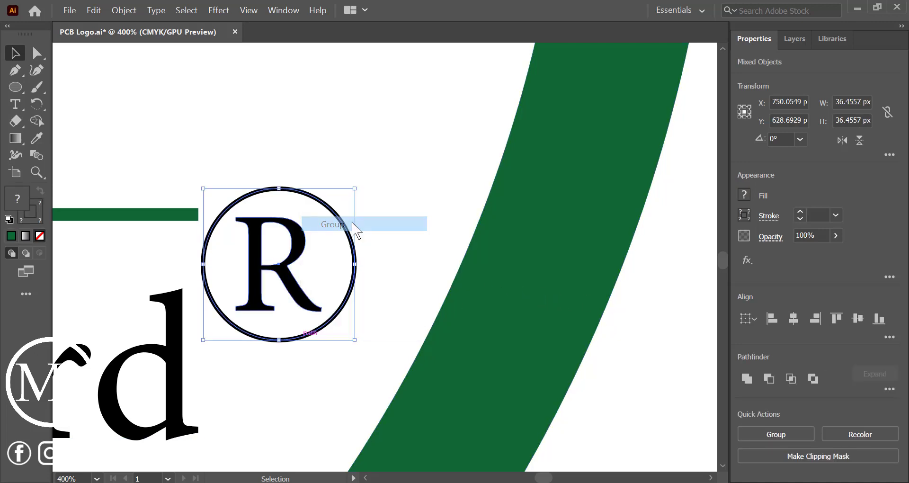
pyautogui.moveTo(355, 264); pyautogui.dragTo(300, 264)
pyautogui.hscroll(-5, 322, 267)
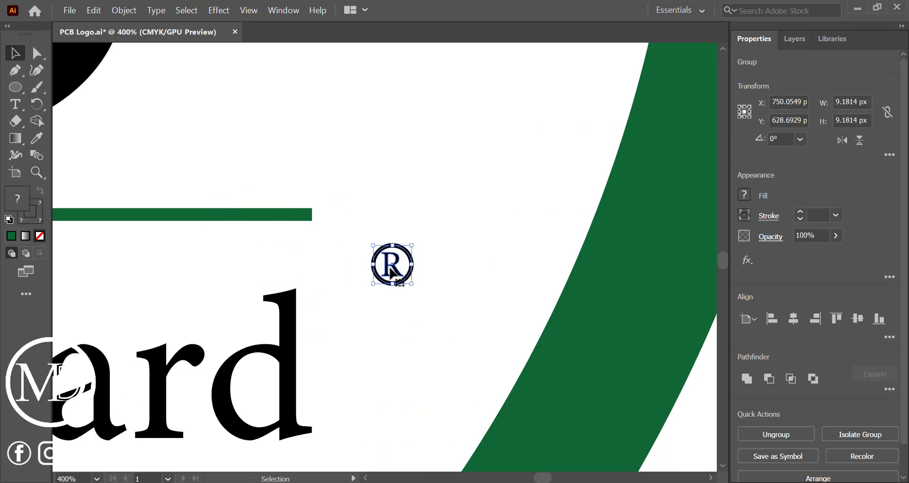
pyautogui.moveTo(391, 272); pyautogui.dragTo(285, 263)
pyautogui.click(346, 324)
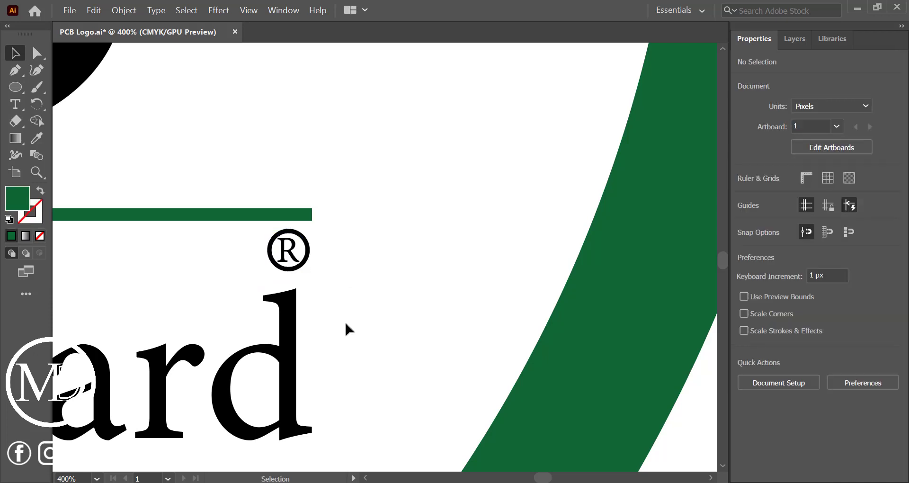
# Step: Scale the Pakistan Cricket Board text down to about 446 px wide around its center
pyautogui.scroll(-4, 346, 323)
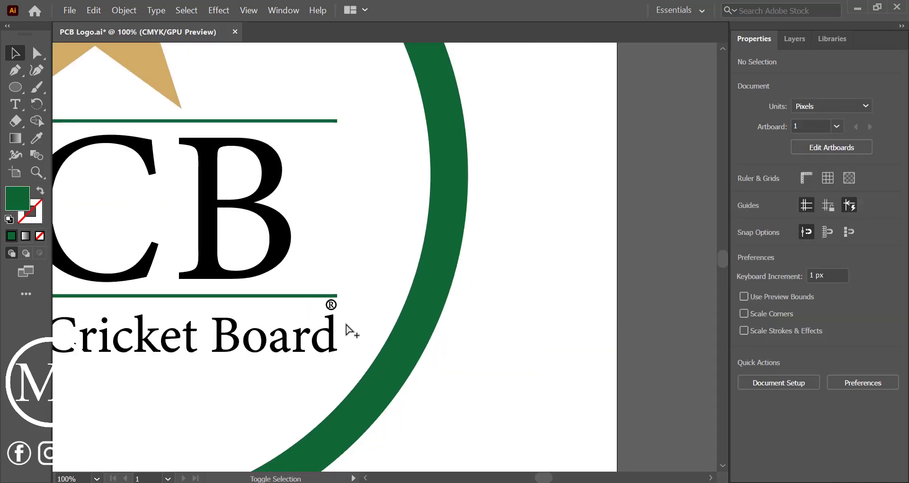
pyautogui.scroll(-1, 349, 328)
pyautogui.hscroll(-5, 347, 329)
pyautogui.click(385, 331)
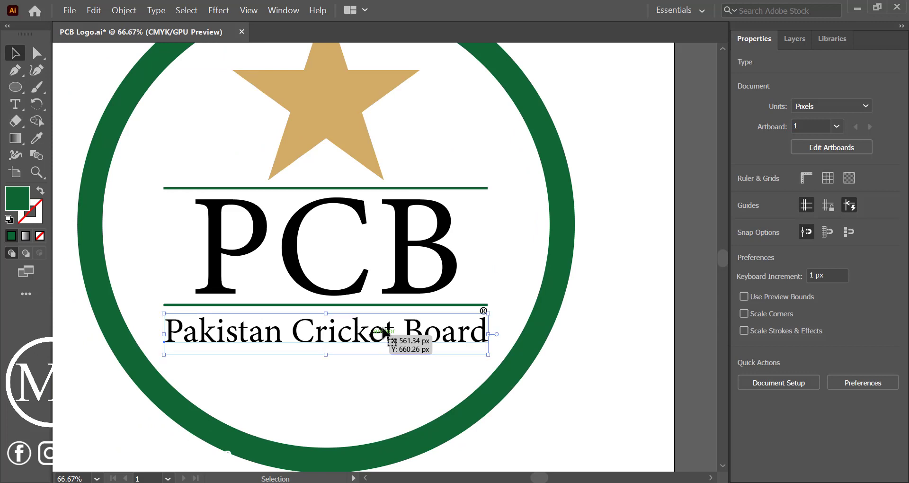
pyautogui.moveTo(493, 334); pyautogui.dragTo(445, 337)
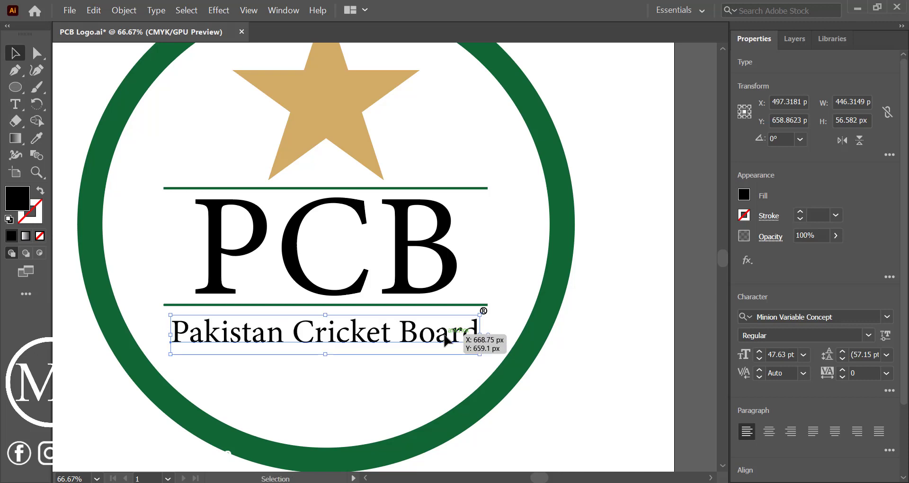
pyautogui.click(385, 384)
# Step: Select the ring, star, lines and lettering and align them on their horizontal centers
pyautogui.scroll(-2, 305, 379)
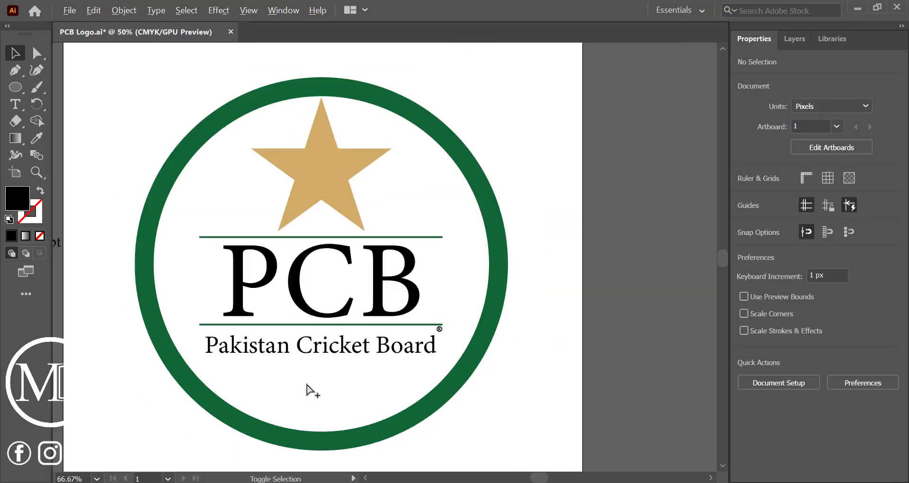
pyautogui.moveTo(250, 203); pyautogui.dragTo(313, 431)
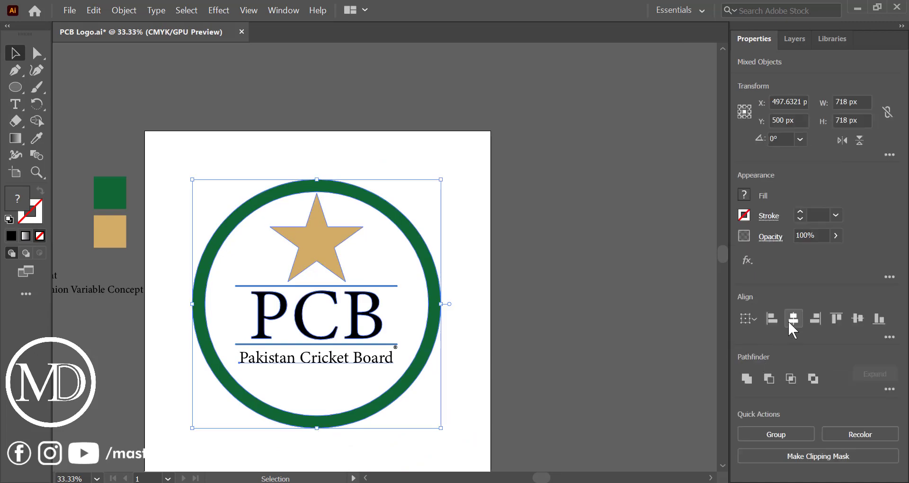
pyautogui.click(793, 318)
pyautogui.click(446, 389)
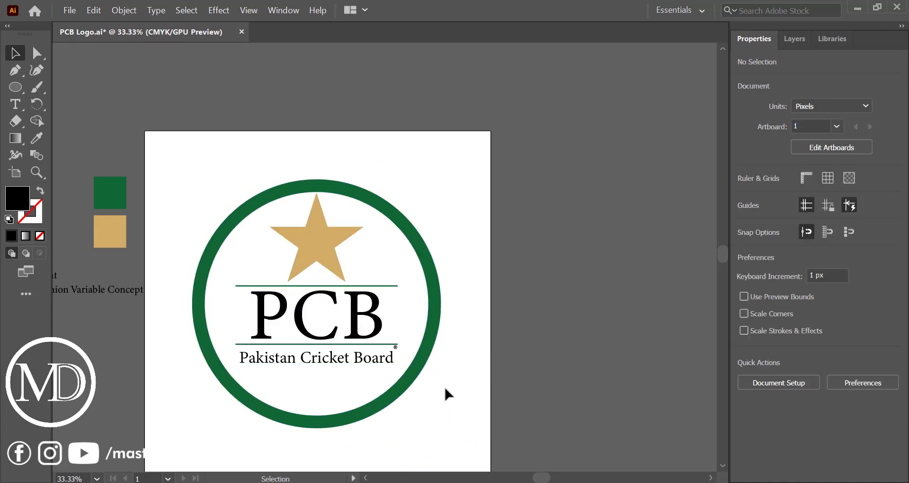
# Step: Enlarge the registered-trademark symbol to about 18 px and nudge it down 3 px beside the end of Board
pyautogui.scroll(4, 404, 350)
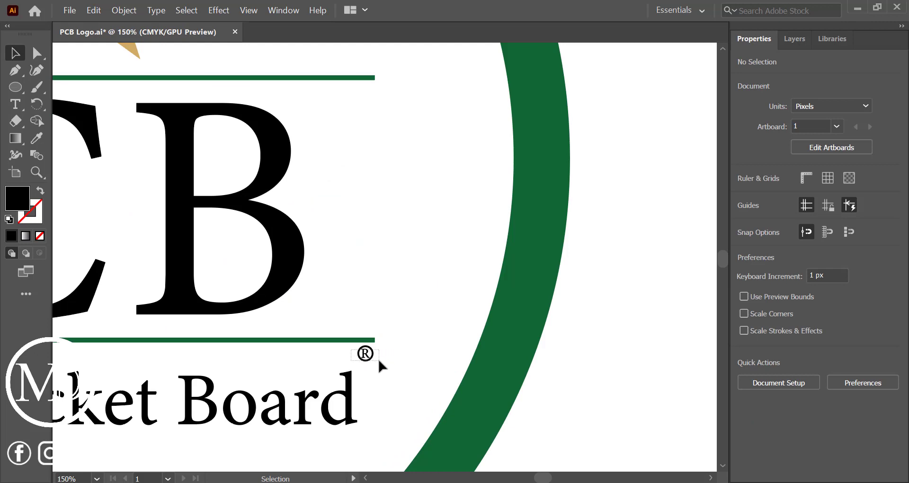
pyautogui.click(366, 354)
pyautogui.moveTo(376, 364)
pyautogui.mouseDown()
pyautogui.moveTo(384, 369)
pyautogui.moveTo(371, 357)
pyautogui.moveTo(377, 365)
pyautogui.mouseUp()
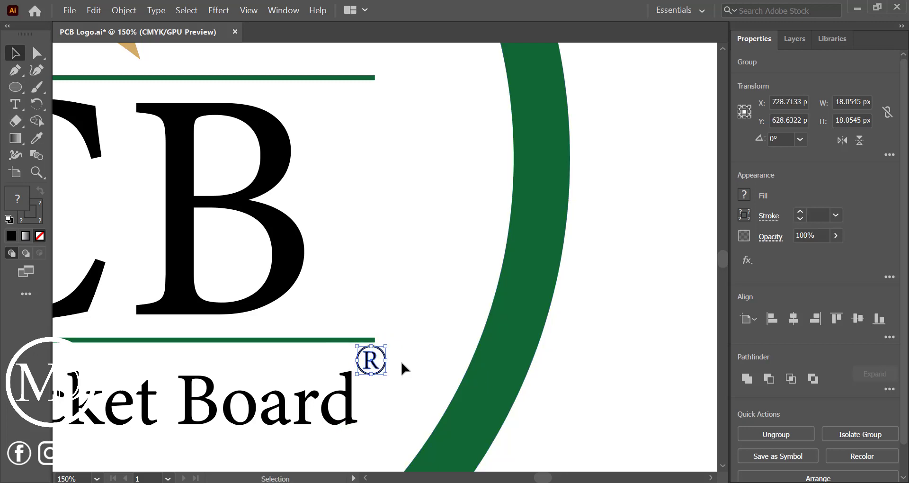
pyautogui.press('Down')
pyautogui.press('Down')
pyautogui.press('Down')
pyautogui.click(652, 385)
# Step: Move the green and tan swatches and the font note farther away from the artboard
pyautogui.hotkey('ctrl', '-')
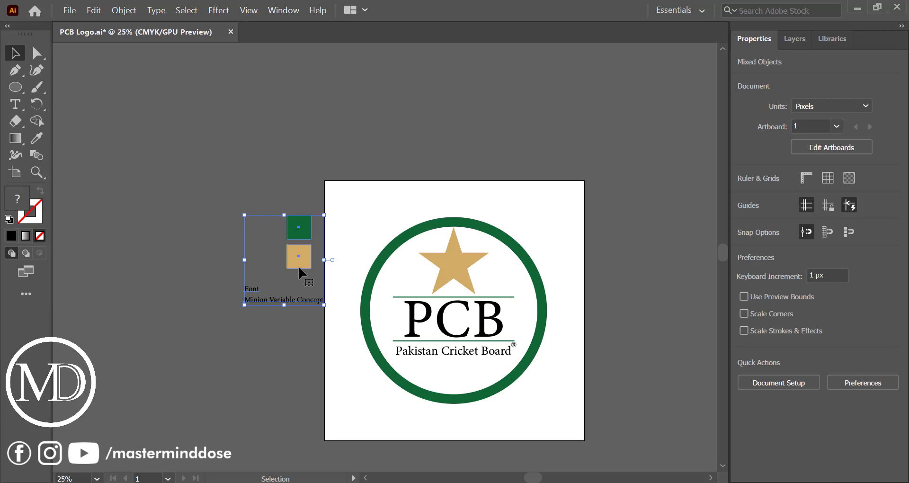
pyautogui.moveTo(246, 259); pyautogui.dragTo(202, 257)
pyautogui.click(173, 91)
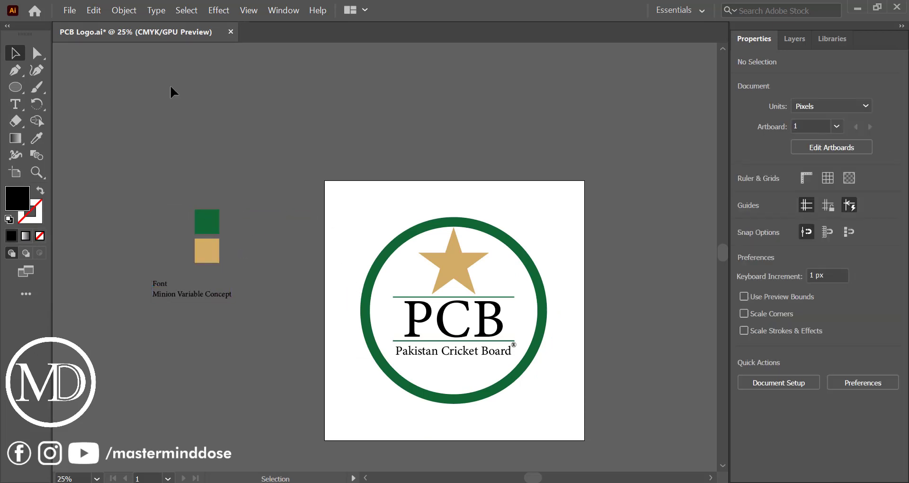
# Step: Place the PCB image from the Desktop on the pasteboard above the color swatches and embed it
pyautogui.click(62, 9)
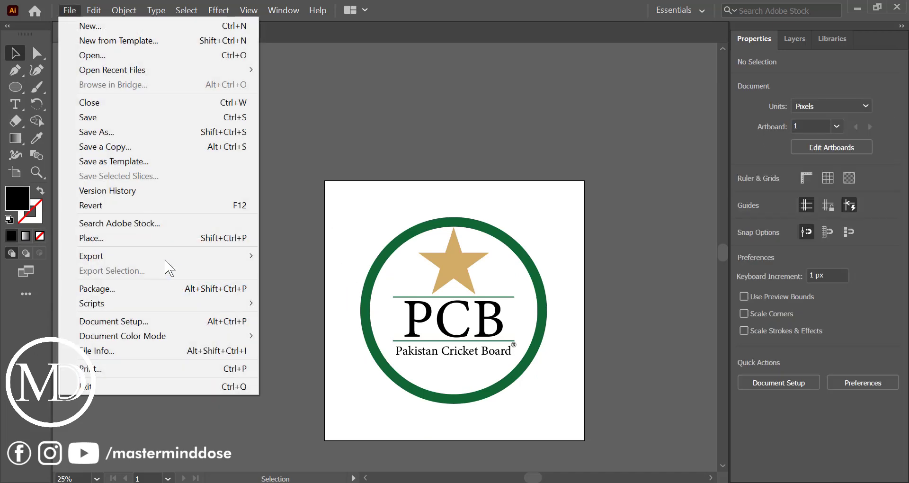
pyautogui.click(153, 237)
pyautogui.click(761, 183)
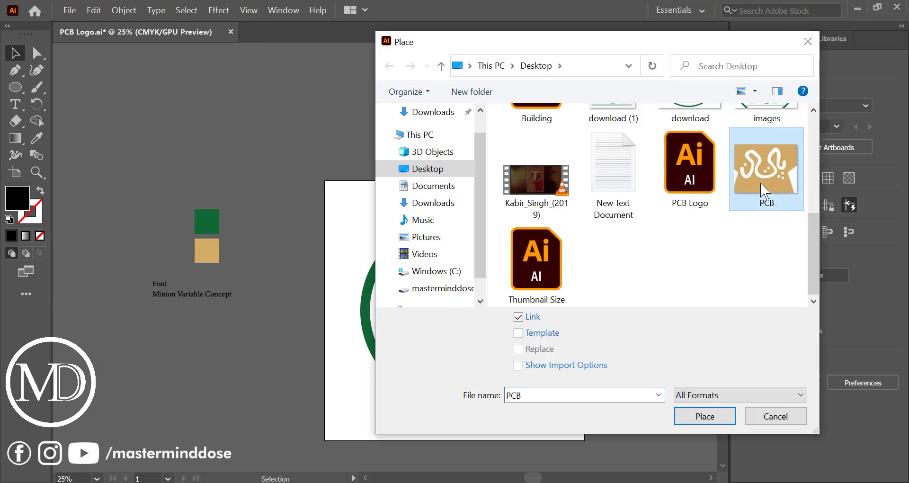
pyautogui.click(704, 416)
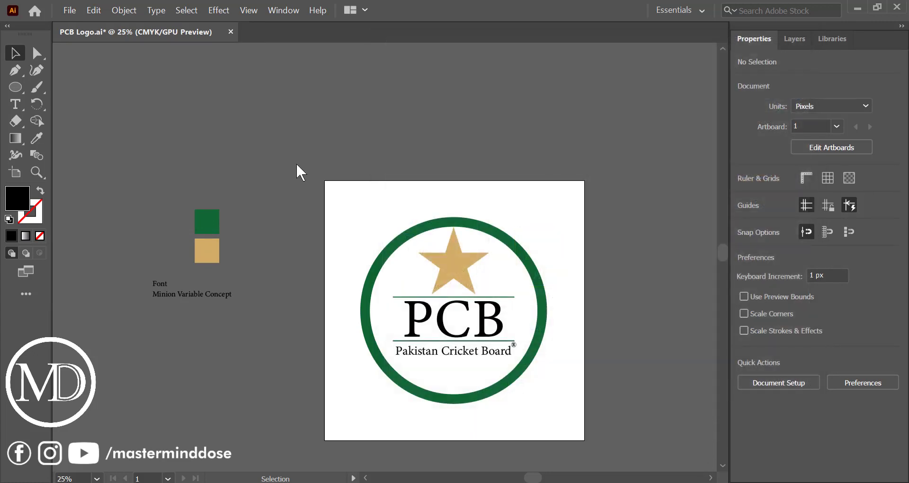
pyautogui.click(174, 75)
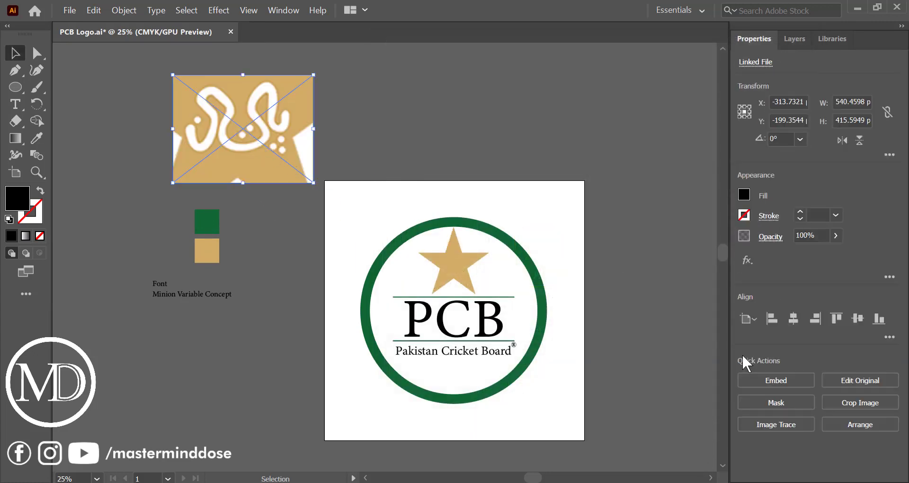
pyautogui.click(776, 381)
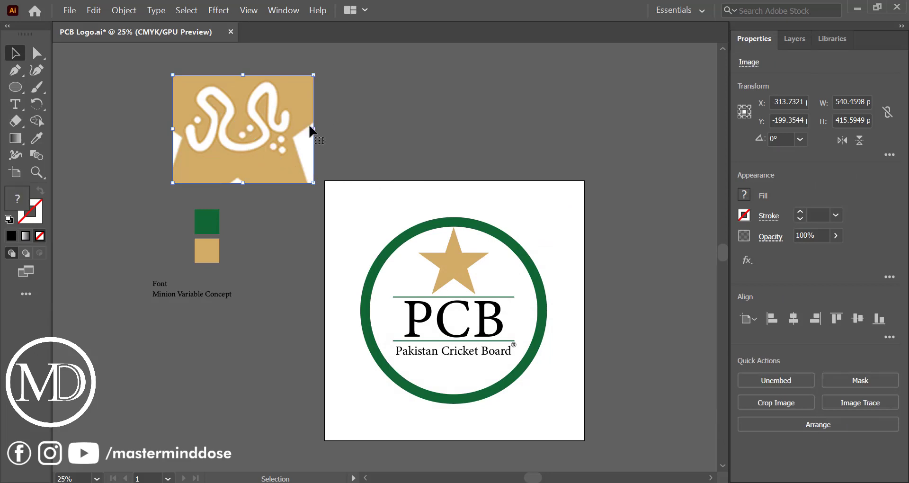
# Step: Enlarge the calligraphy image proportionally to about 761 px wide, shift it toward the artboard and lock it
pyautogui.moveTo(313, 129); pyautogui.dragTo(341, 129)
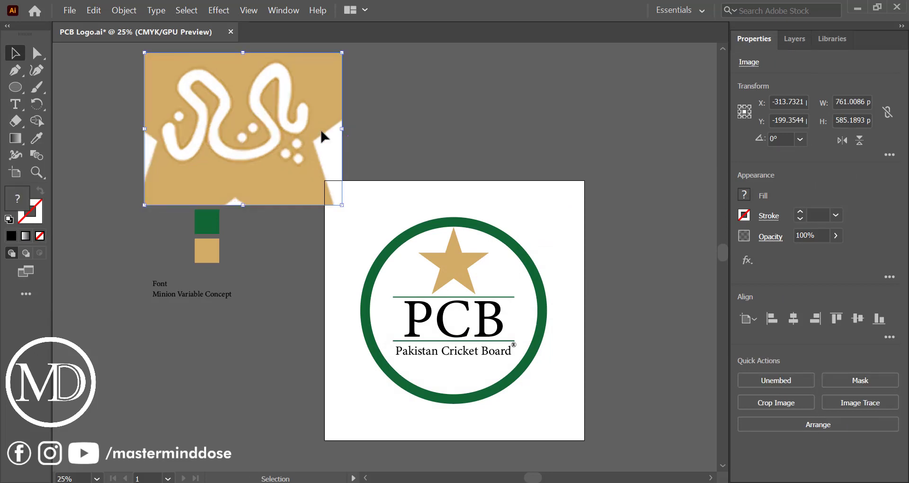
pyautogui.moveTo(278, 141); pyautogui.dragTo(382, 141)
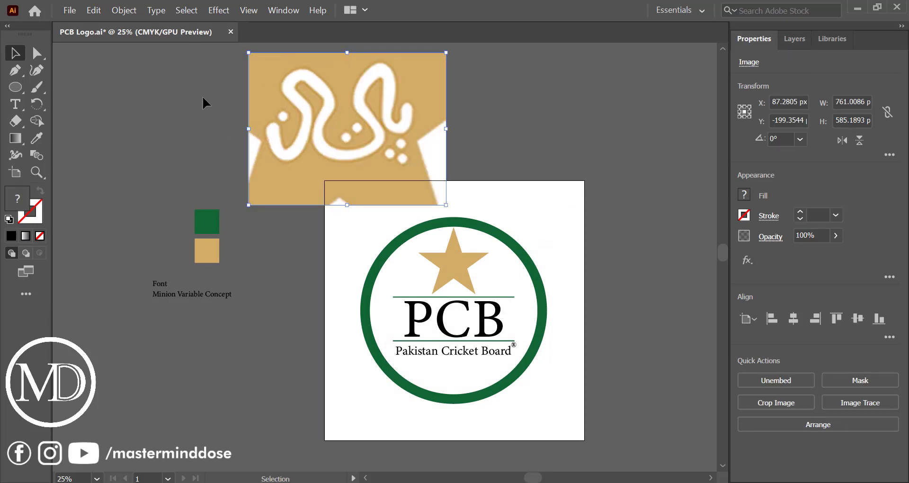
pyautogui.click(122, 10)
pyautogui.moveTo(237, 87)
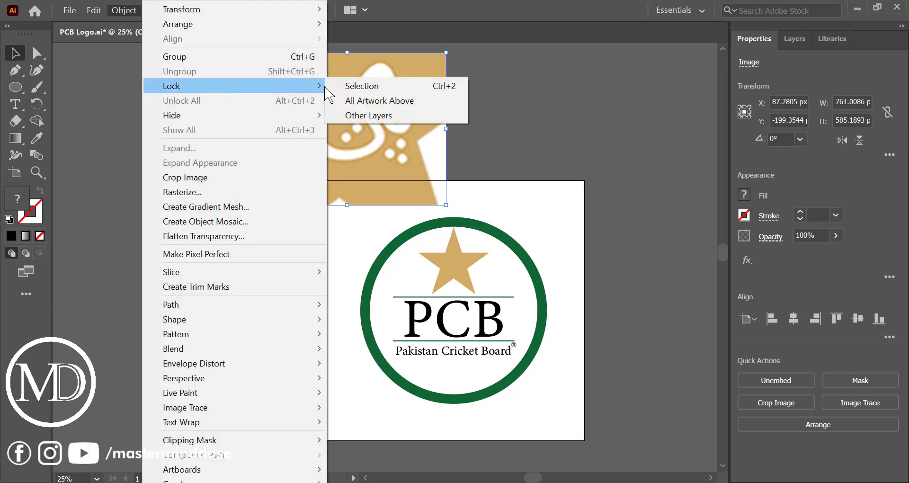
pyautogui.click(342, 85)
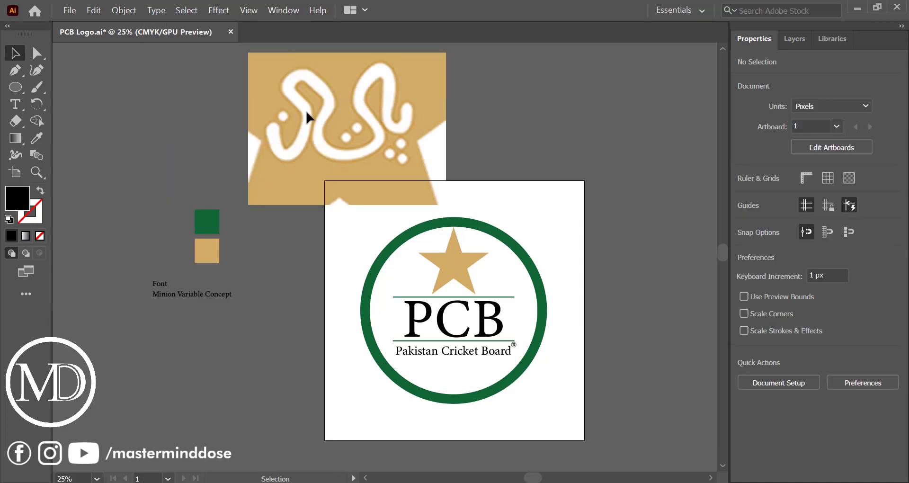
# Step: Start a Pen tool path along the calligraphy's right-end hook, curving from its upper tip to the bottom of the bend
pyautogui.scroll(1, 466, 139)
pyautogui.scroll(3, 465, 138)
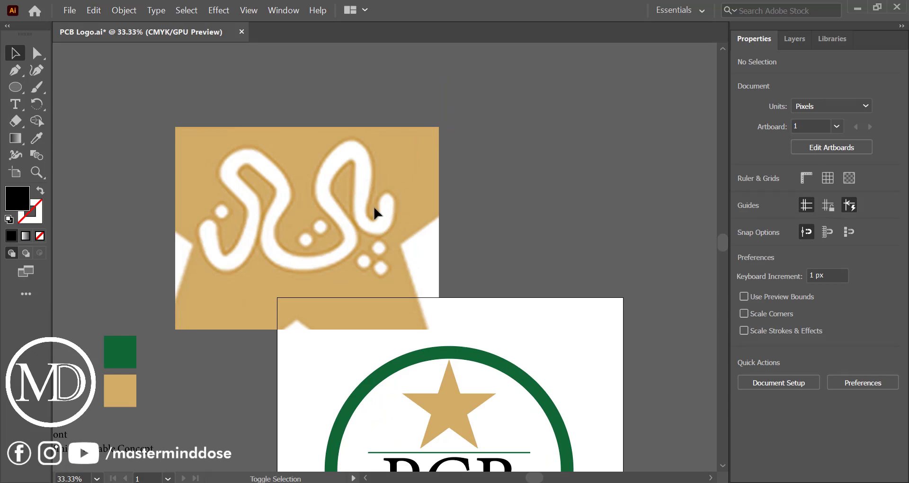
pyautogui.scroll(6, 374, 206)
pyautogui.scroll(-6, 374, 206)
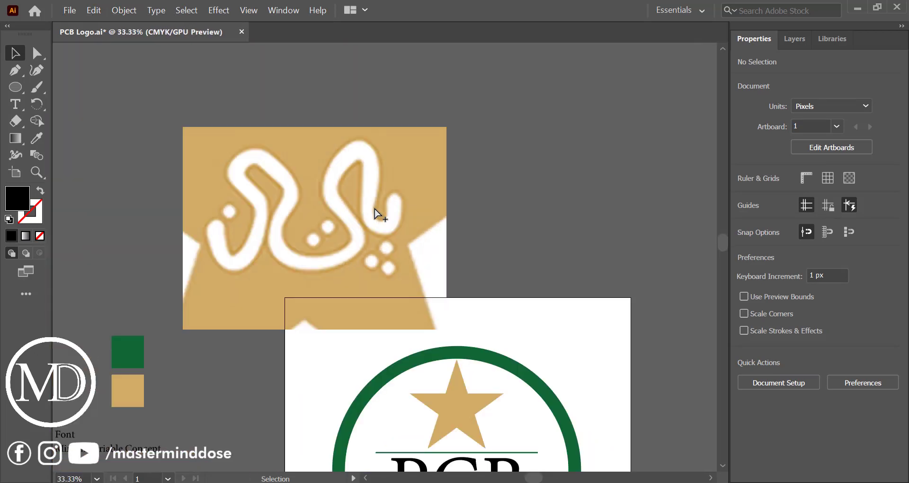
pyautogui.scroll(2, 343, 277)
pyautogui.scroll(1, 334, 312)
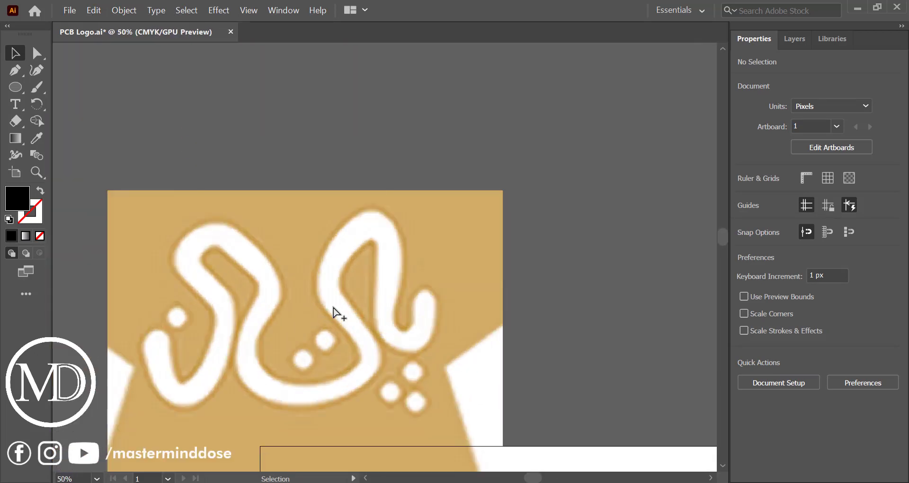
pyautogui.scroll(1, 339, 306)
pyautogui.hscroll(-2, 339, 306)
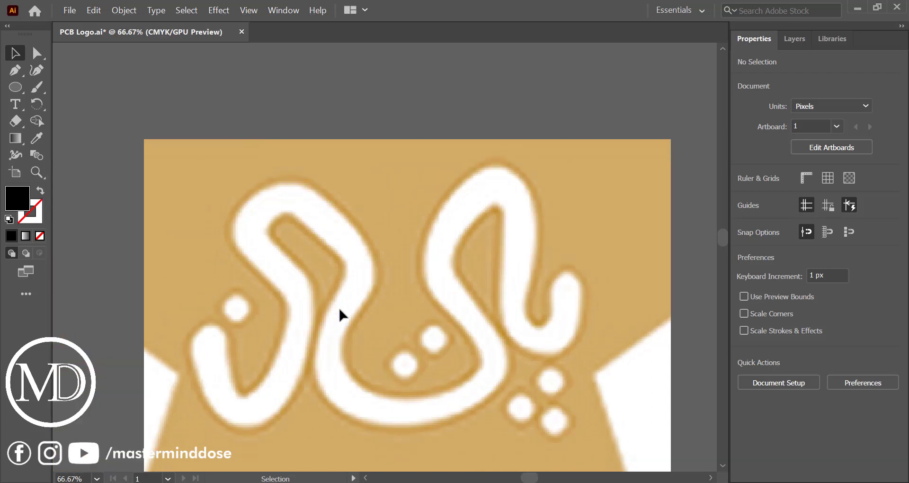
pyautogui.scroll(-1, 338, 306)
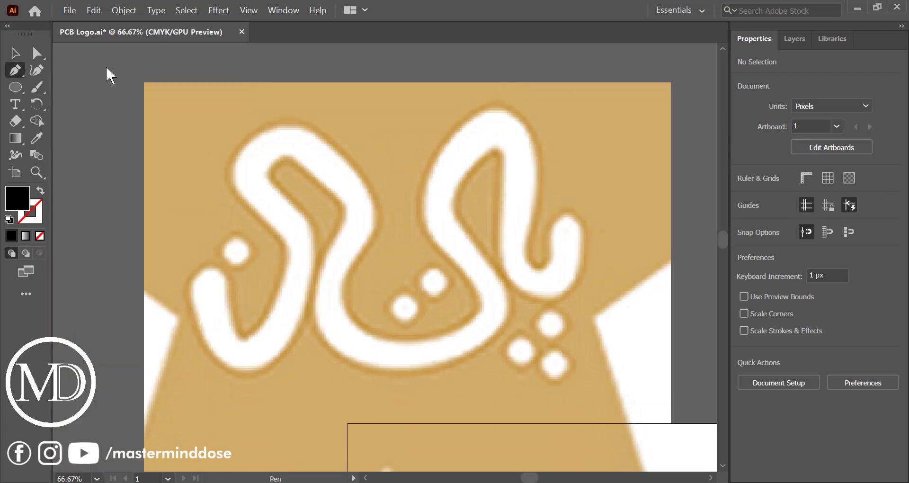
pyautogui.click(565, 252)
pyautogui.click(568, 238)
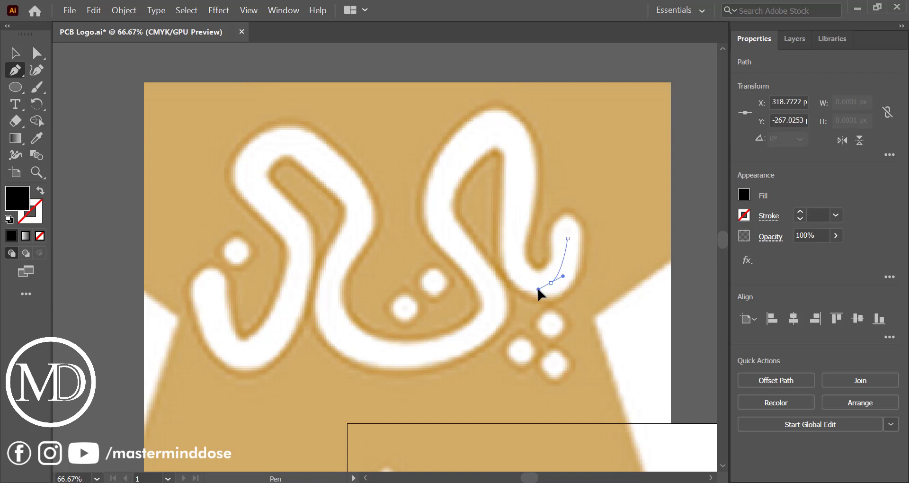
pyautogui.moveTo(531, 286); pyautogui.dragTo(531, 286)
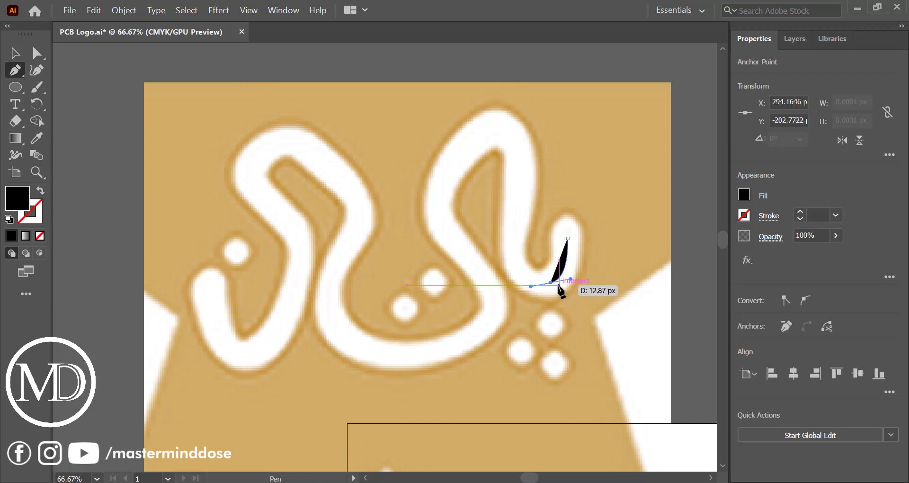
# Step: Give the new tracing path no fill and a 1 pt black stroke
pyautogui.moveTo(71, 248); pyautogui.dragTo(8, 221)
pyautogui.click(9, 220)
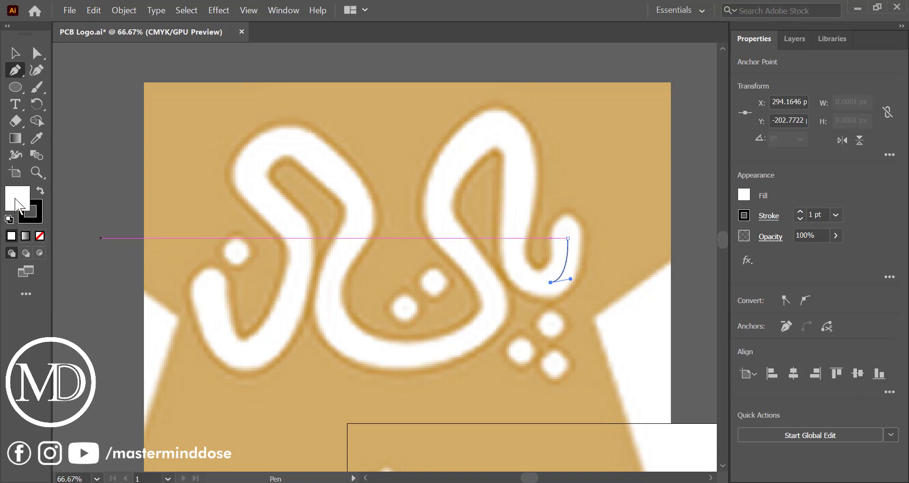
pyautogui.click(40, 237)
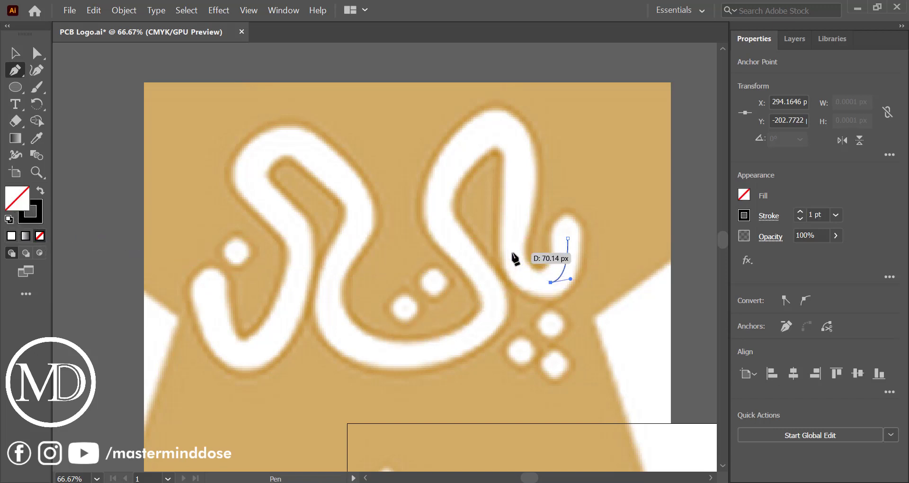
# Step: Extend the tracing path through the right-end hook, up the tall stem and over its peak to the tall loop's left side
pyautogui.moveTo(513, 253); pyautogui.dragTo(518, 153)
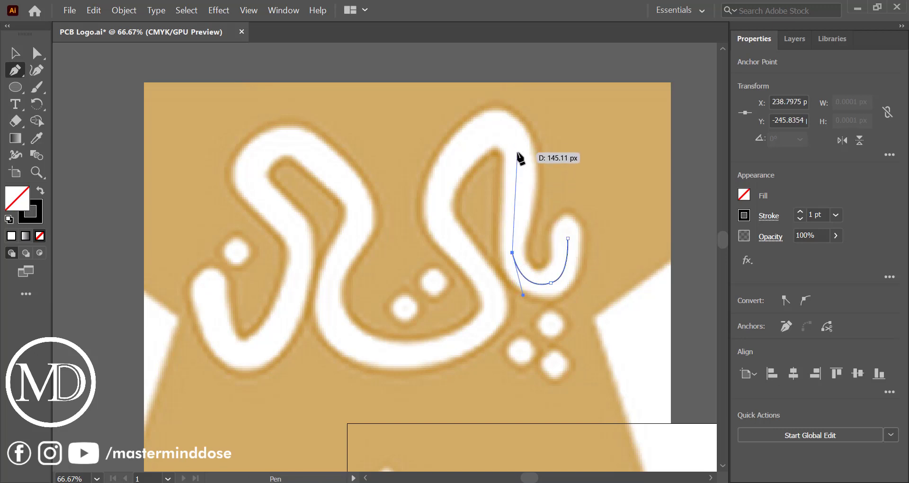
pyautogui.click(519, 152)
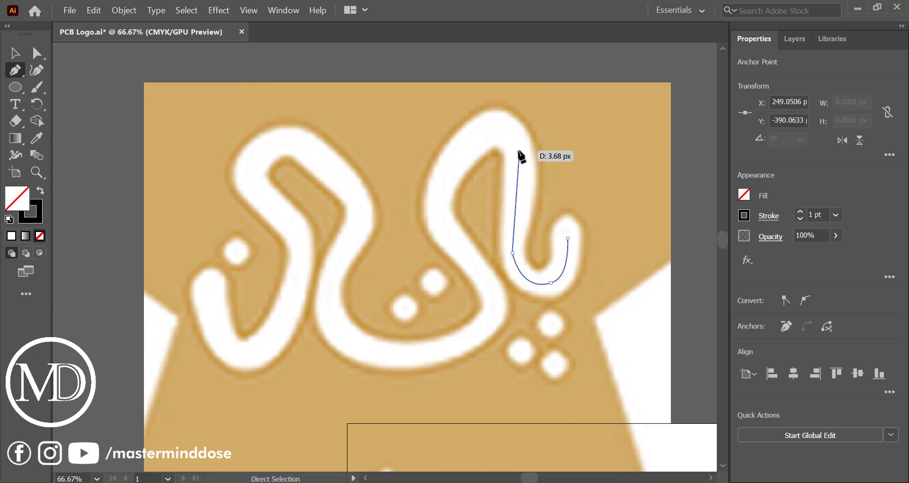
pyautogui.moveTo(519, 151); pyautogui.dragTo(519, 150)
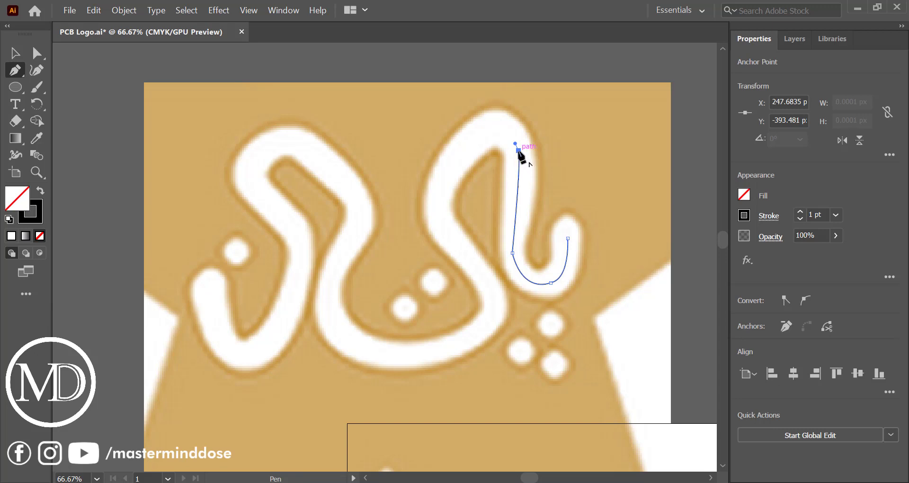
pyautogui.moveTo(462, 151); pyautogui.dragTo(419, 204)
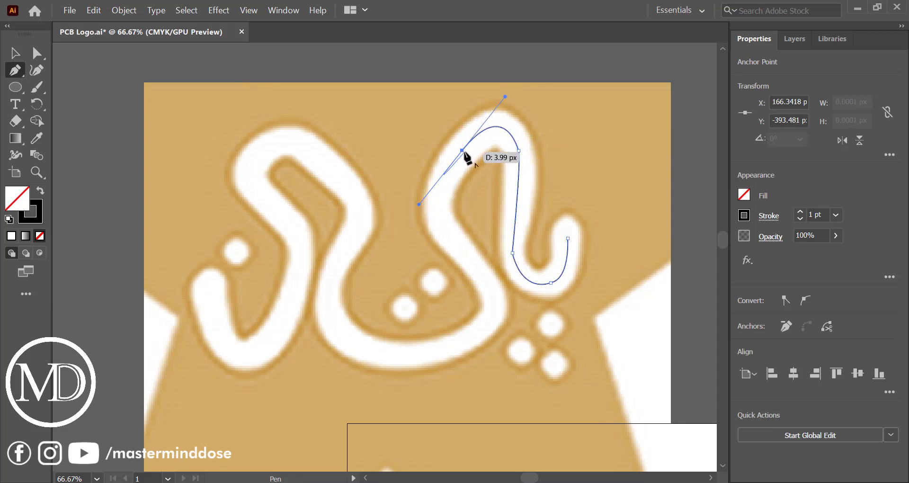
pyautogui.moveTo(462, 151); pyautogui.dragTo(440, 226)
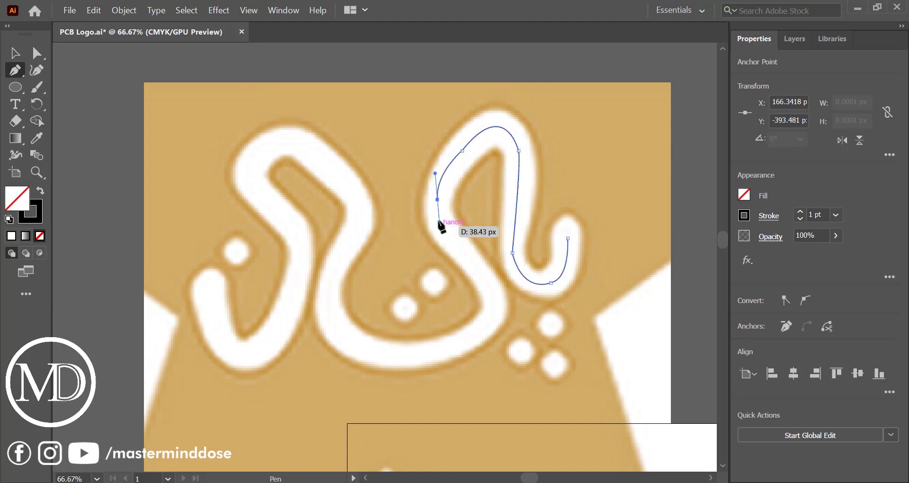
pyautogui.click(438, 200)
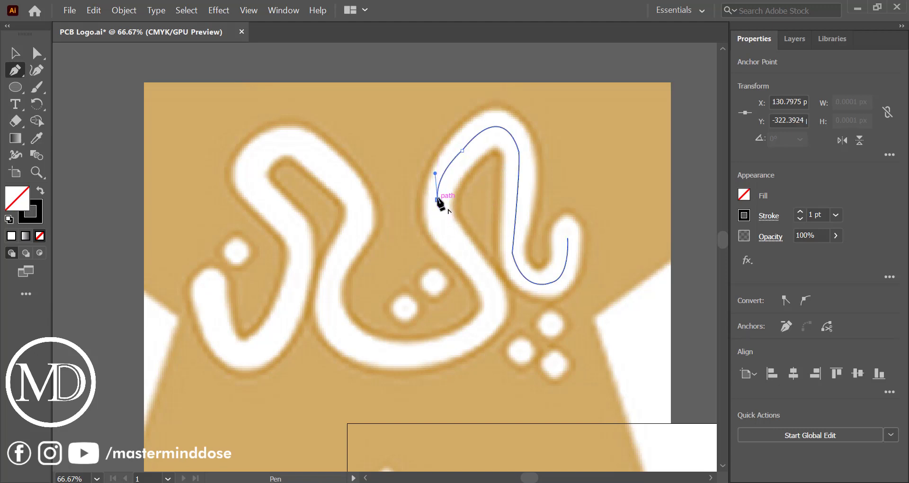
# Step: Continue the path down the diagonal stroke and around the wide central bowl to its lower-left bend, with corner anchors ready for new curves
pyautogui.moveTo(485, 284); pyautogui.dragTo(533, 331)
pyautogui.hotkey('ctrl', 'z')
pyautogui.click(487, 284)
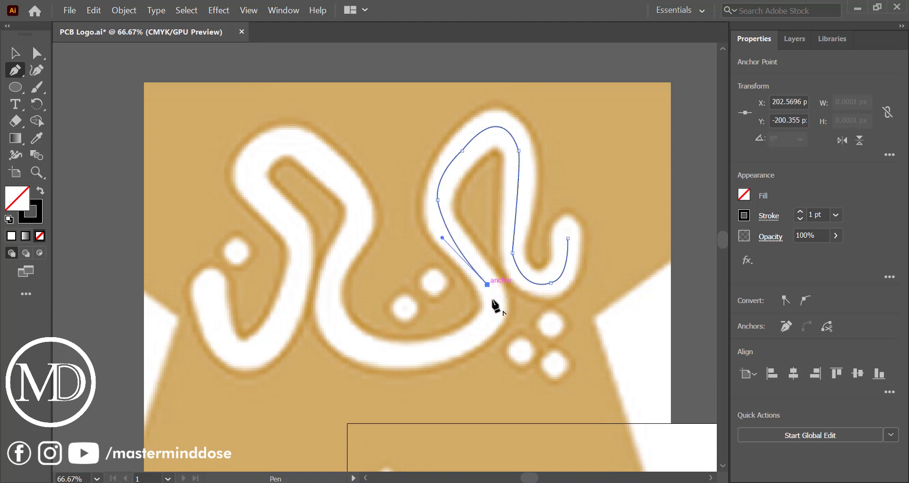
pyautogui.moveTo(449, 348); pyautogui.dragTo(387, 361)
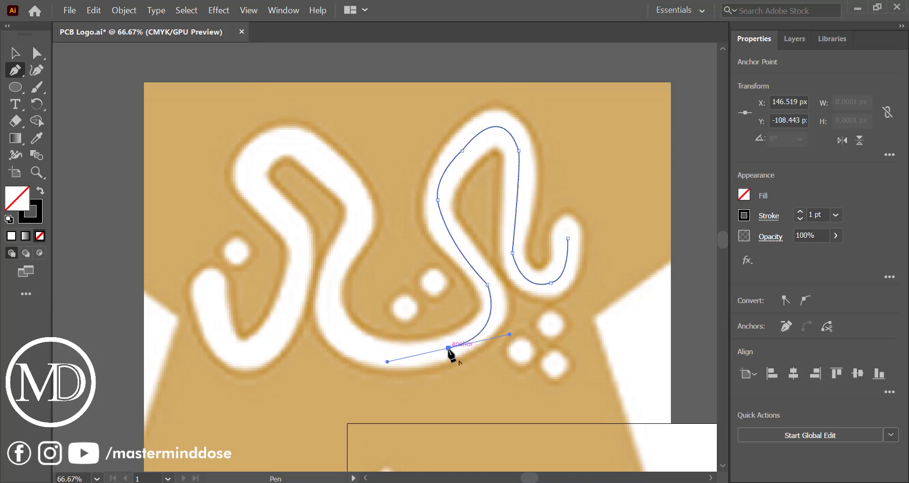
pyautogui.click(449, 348)
pyautogui.moveTo(331, 325); pyautogui.dragTo(309, 281)
pyautogui.click(335, 326)
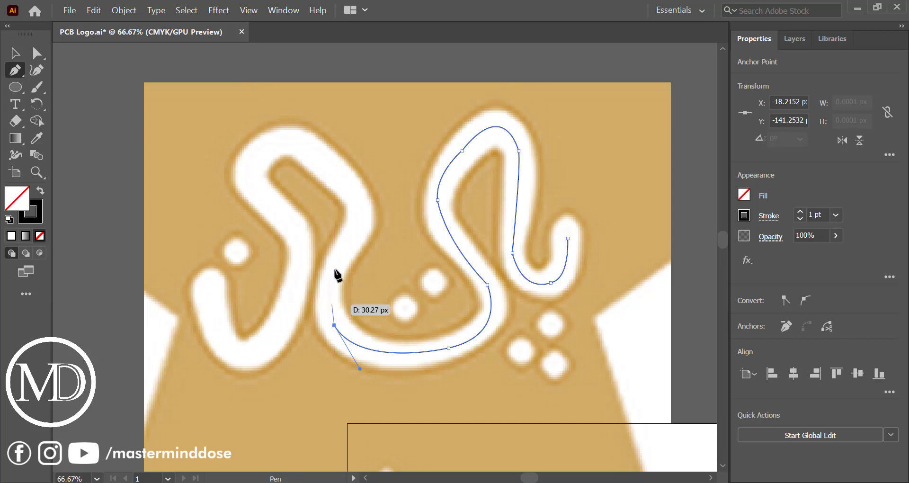
# Step: Trace the central bowl's left side upward through the narrow waist to the shoulder of the left loop
pyautogui.moveTo(339, 250); pyautogui.dragTo(356, 196)
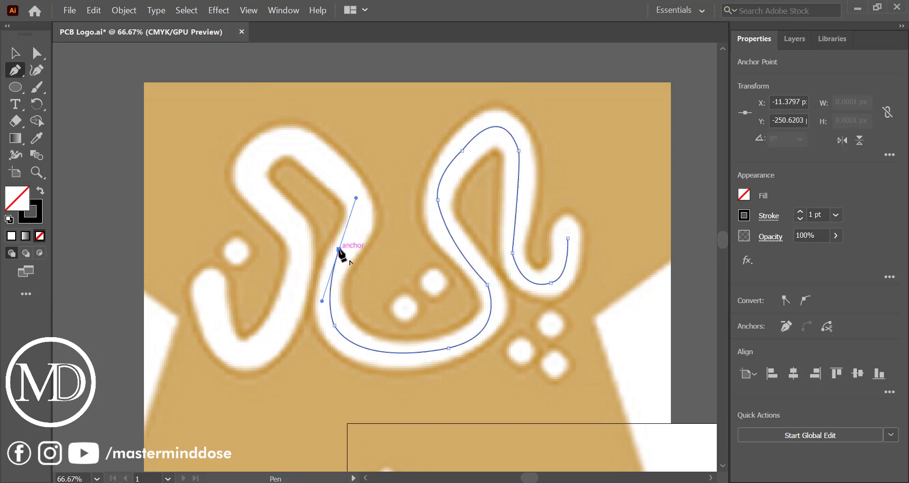
pyautogui.hotkey('ctrl', 'z')
pyautogui.hotkey('ctrl', 'z')
pyautogui.moveTo(342, 249); pyautogui.dragTo(332, 165)
pyautogui.click(342, 250)
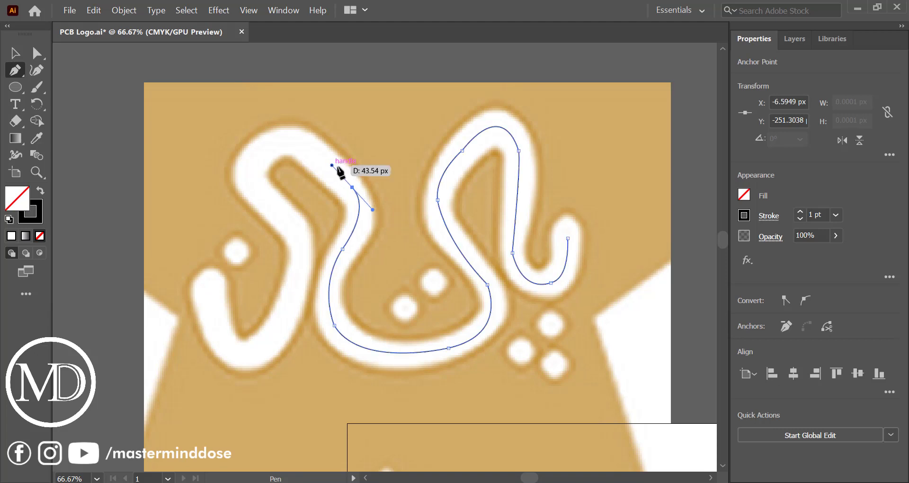
pyautogui.click(352, 188)
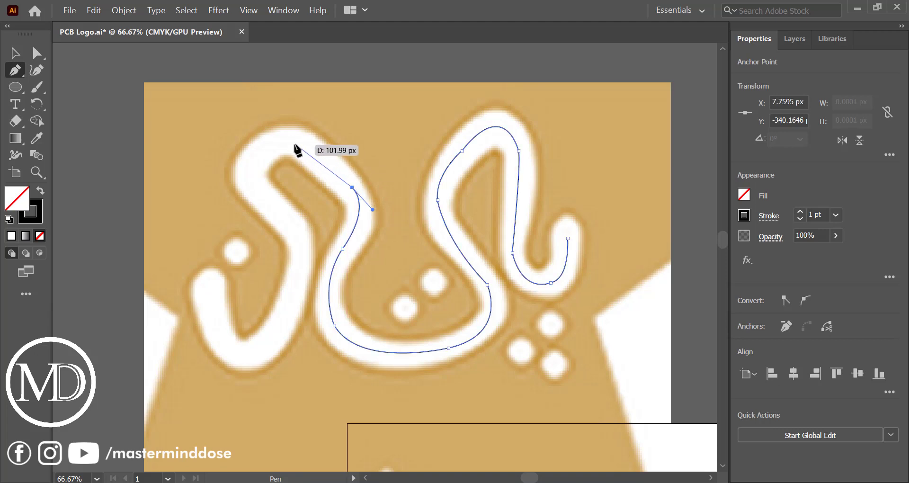
# Step: Add a nearly straight path segment from the shoulder to the top of the left loop, repositioning its anchor on the stroke's centreline
pyautogui.click(298, 141)
pyautogui.keyDown('ctrl'); pyautogui.click(294, 145); pyautogui.keyUp('ctrl')
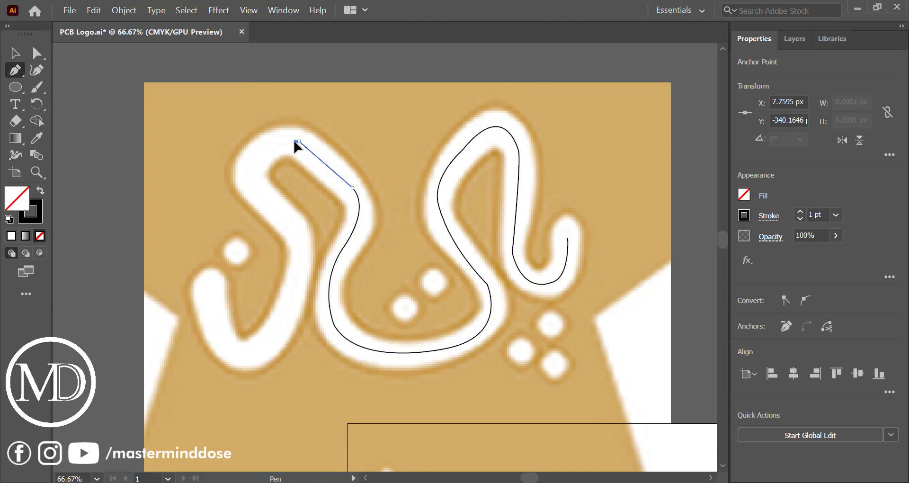
pyautogui.hotkey('ctrl', 'z')
pyautogui.hotkey('ctrl', 'z')
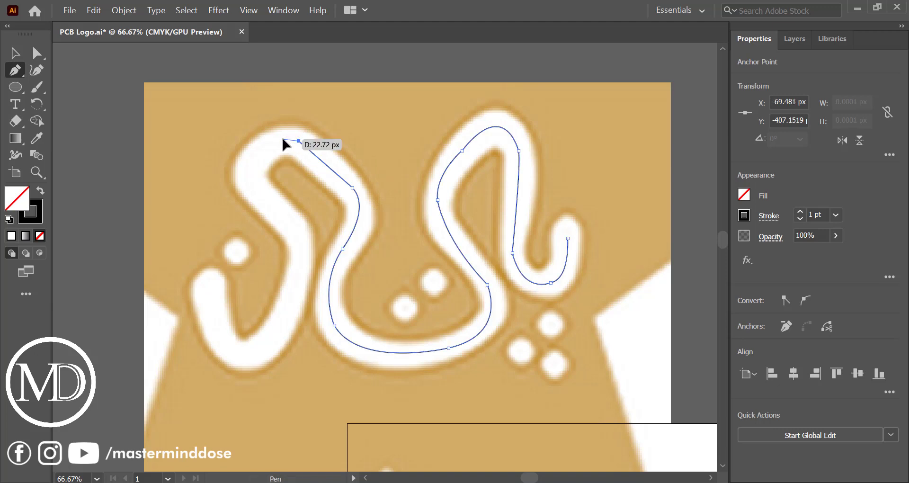
pyautogui.moveTo(294, 142); pyautogui.dragTo(300, 142)
pyautogui.keyDown('ctrl'); pyautogui.click(294, 142); pyautogui.keyUp('ctrl')
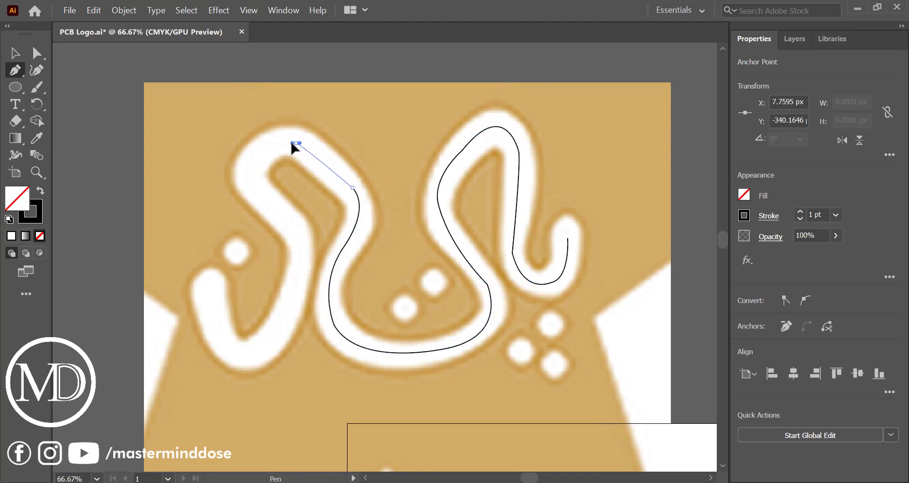
pyautogui.click(294, 143)
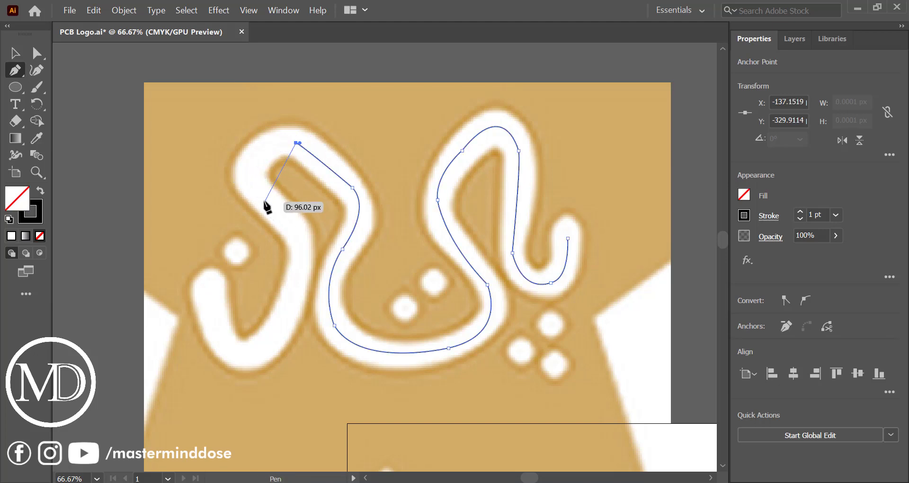
# Step: Curve the path around the left loop's outer bend and run it down the short diagonal to the top of the descending stroke
pyautogui.moveTo(259, 190); pyautogui.dragTo(278, 251)
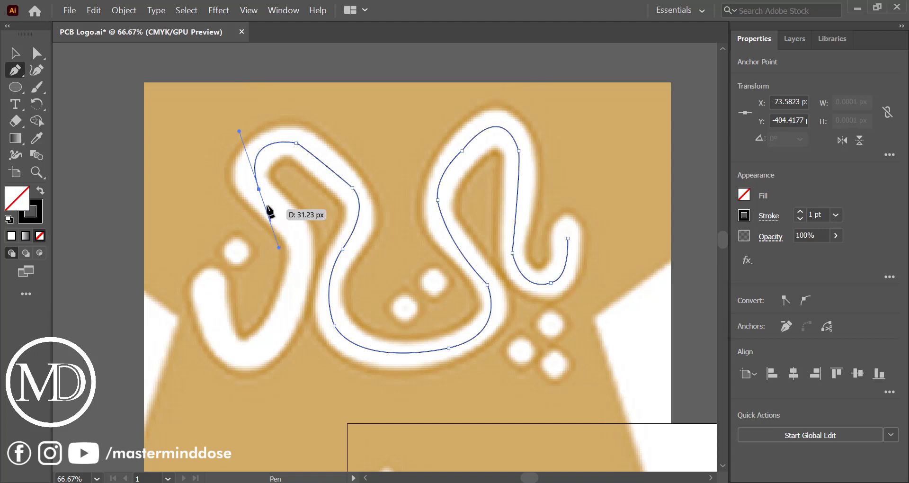
pyautogui.click(259, 189)
pyautogui.click(293, 225)
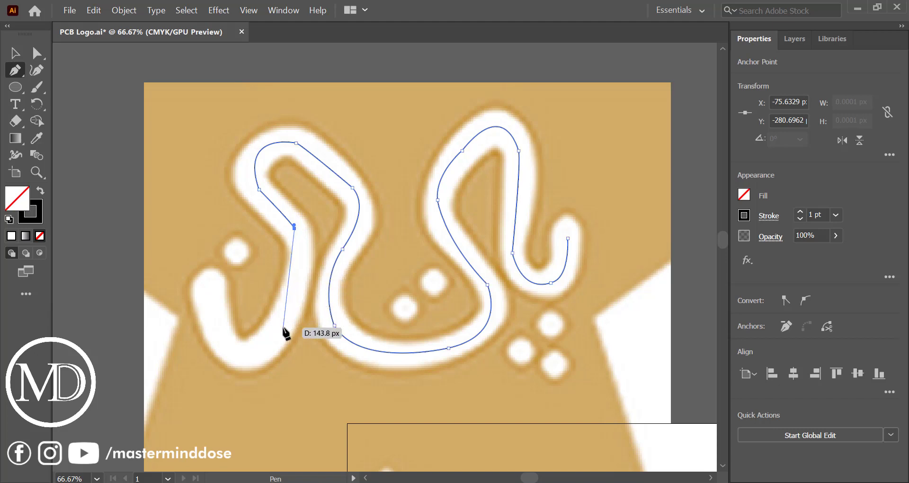
# Step: Trace the descending stroke and the left-end hook, finishing the path at the hook's upper tip
pyautogui.click(284, 327)
pyautogui.moveTo(278, 335); pyautogui.dragTo(254, 361)
pyautogui.hotkey('ctrl', 'z')
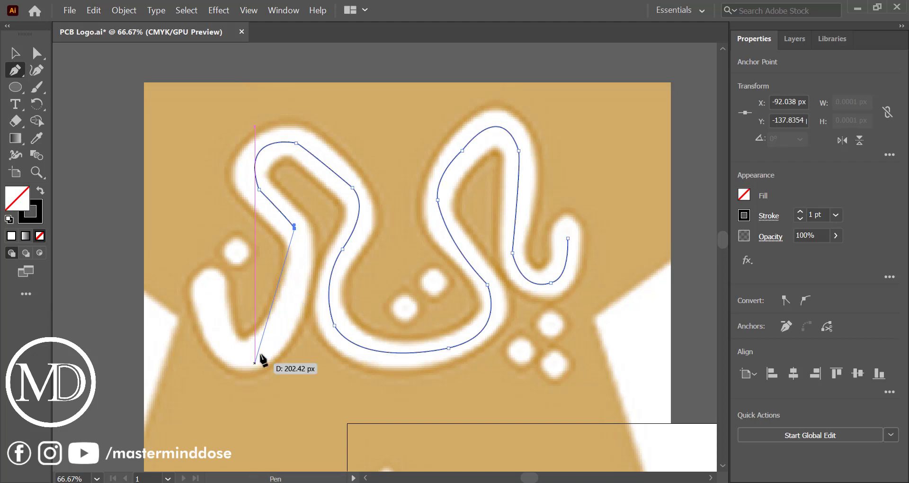
pyautogui.moveTo(275, 334); pyautogui.dragTo(238, 379)
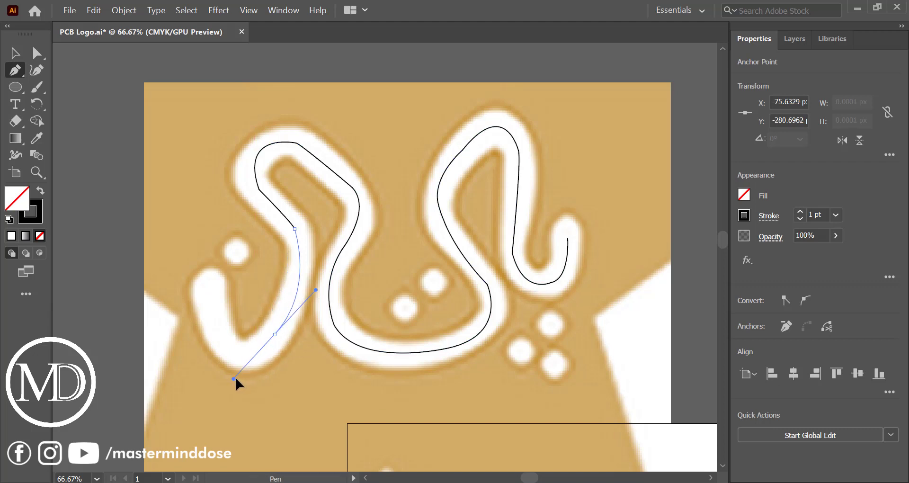
pyautogui.click(275, 335)
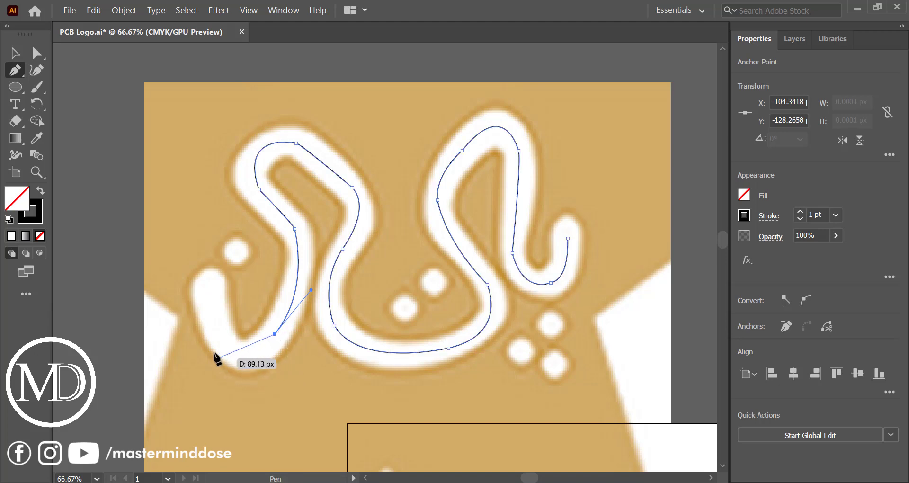
pyautogui.moveTo(208, 291); pyautogui.dragTo(202, 180)
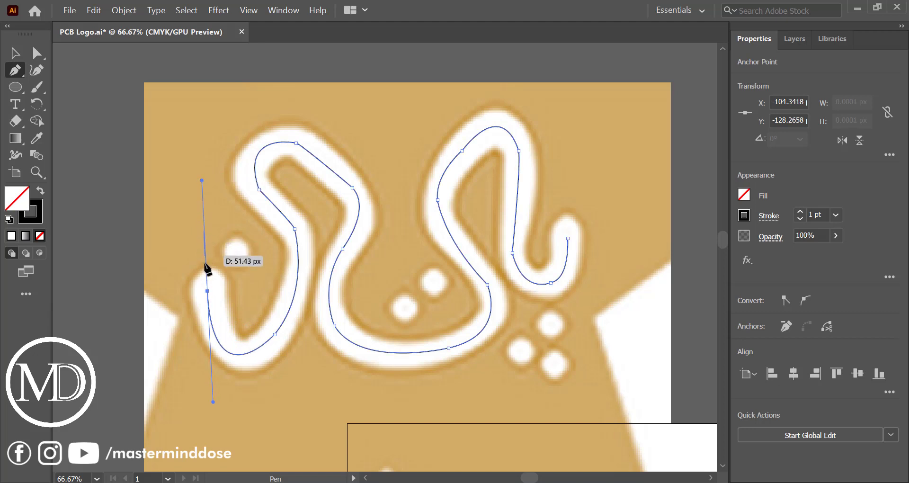
pyautogui.click(208, 291)
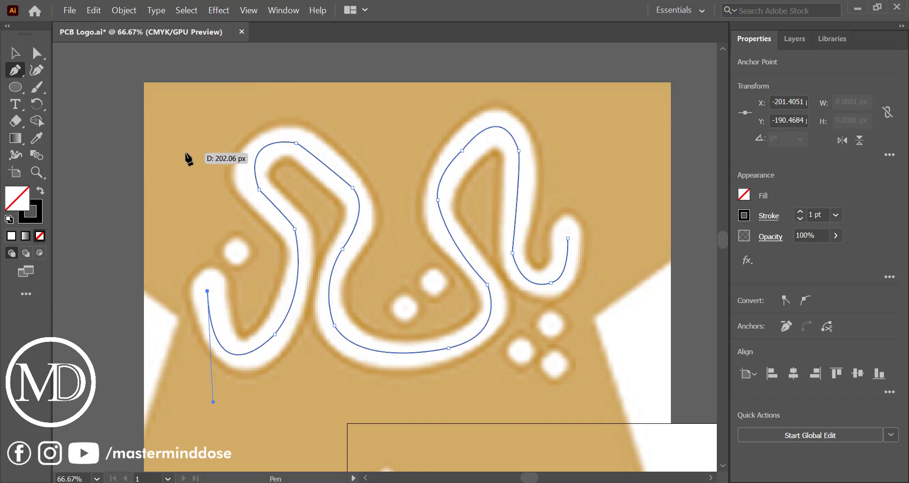
# Step: Use the Smooth tool on the finished path to even out the left loop's diagonal and the descending stroke below it
pyautogui.scroll(-1, 393, 262)
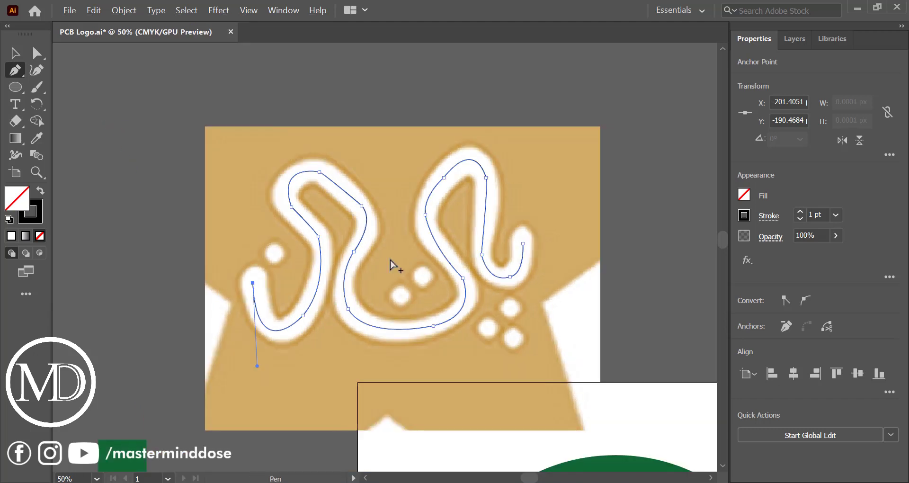
pyautogui.click(15, 55)
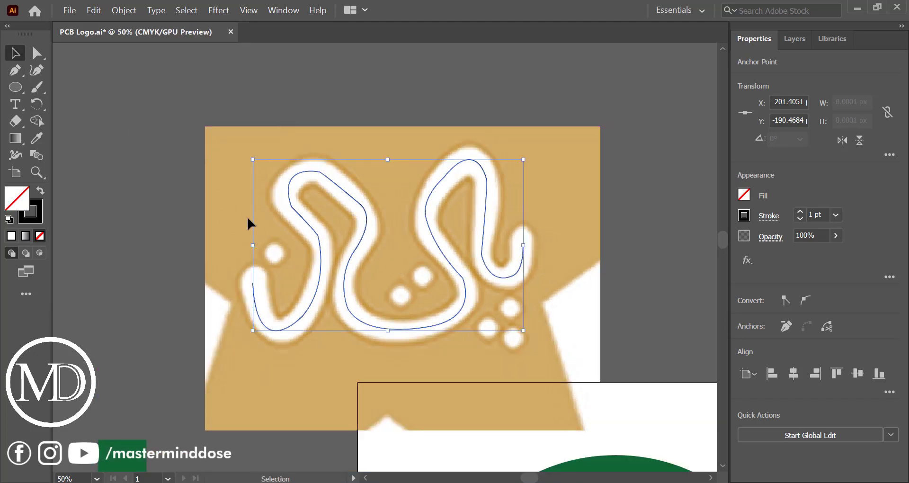
pyautogui.scroll(2, 456, 309)
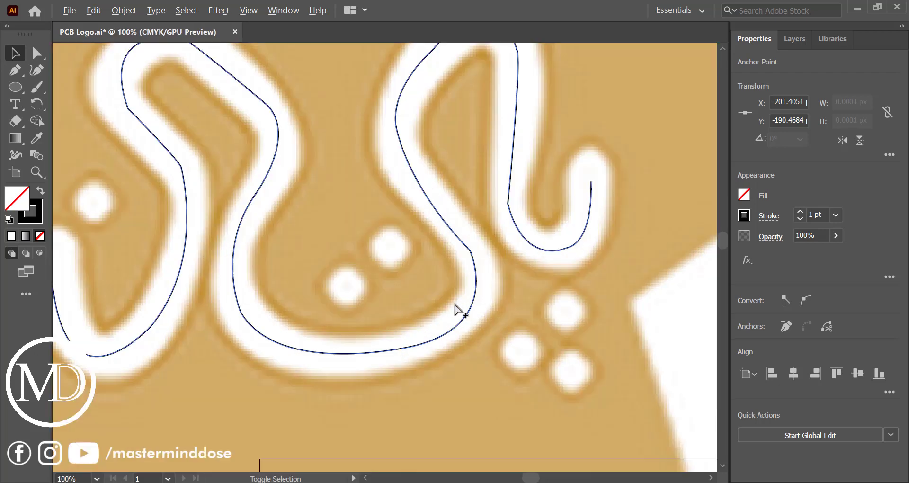
pyautogui.hscroll(-3, 455, 305)
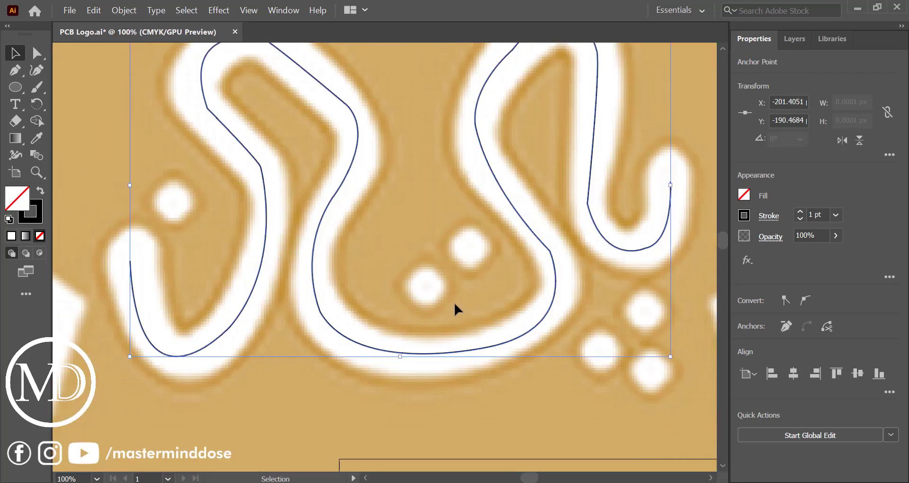
pyautogui.click(36, 87)
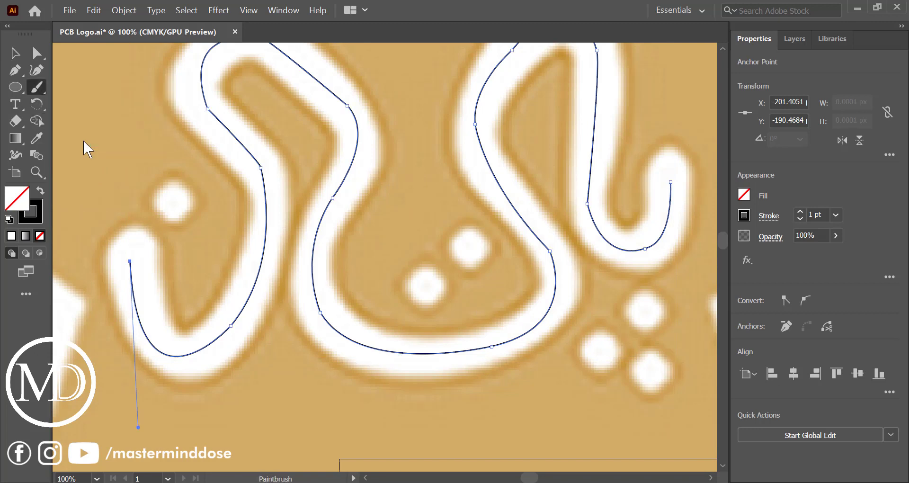
pyautogui.press('alt')
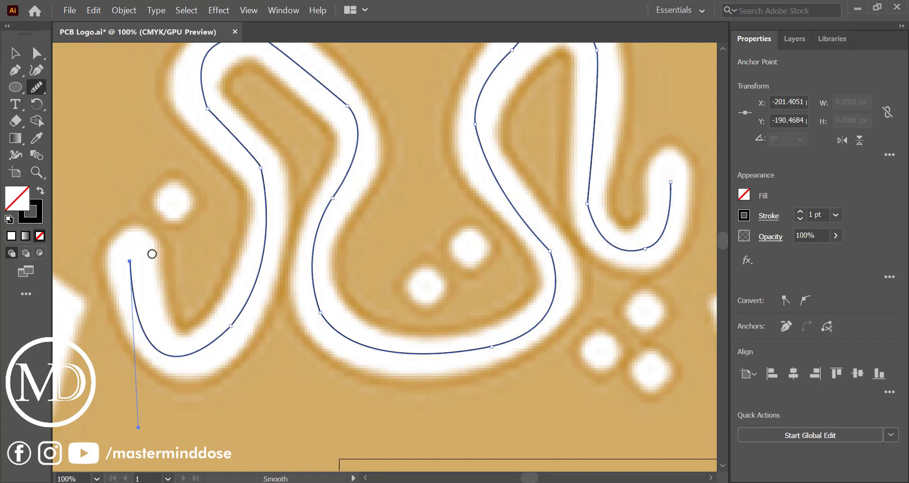
pyautogui.click(18, 57)
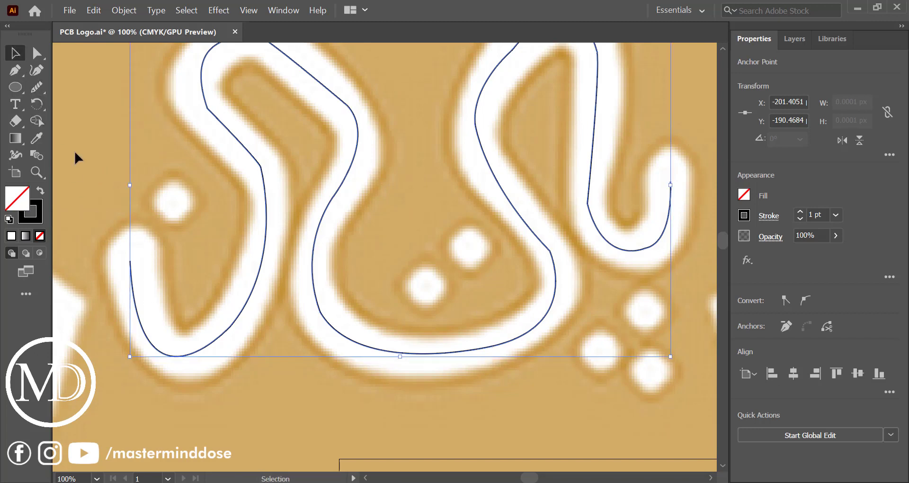
pyautogui.click(36, 88)
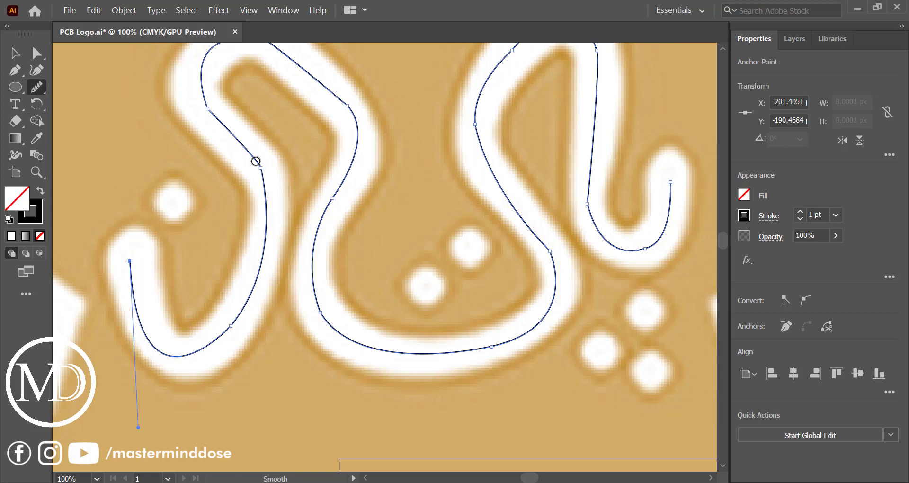
pyautogui.moveTo(256, 161); pyautogui.dragTo(268, 188)
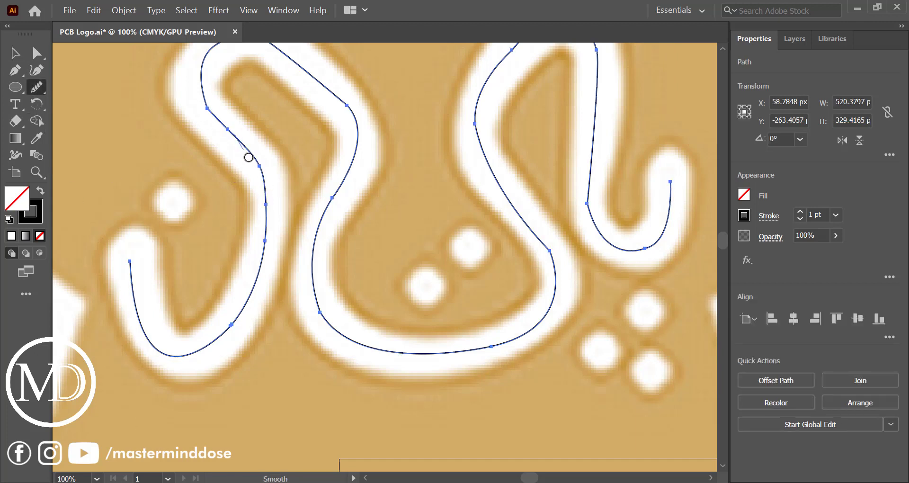
pyautogui.moveTo(249, 158)
pyautogui.mouseDown()
pyautogui.moveTo(268, 233)
pyautogui.moveTo(260, 290)
pyautogui.moveTo(222, 337)
pyautogui.moveTo(150, 292)
pyautogui.mouseUp()
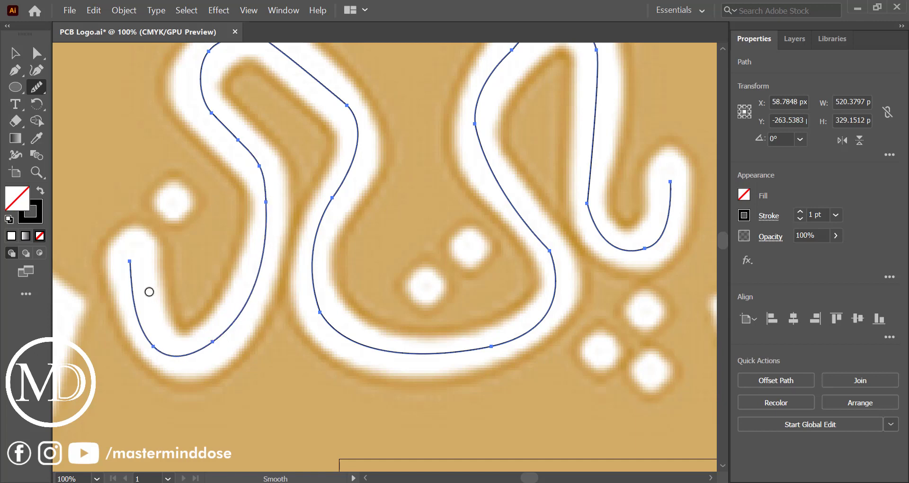
# Step: Smooth the tracing path around the bottom of the left-end hook
pyautogui.moveTo(170, 358); pyautogui.dragTo(181, 359)
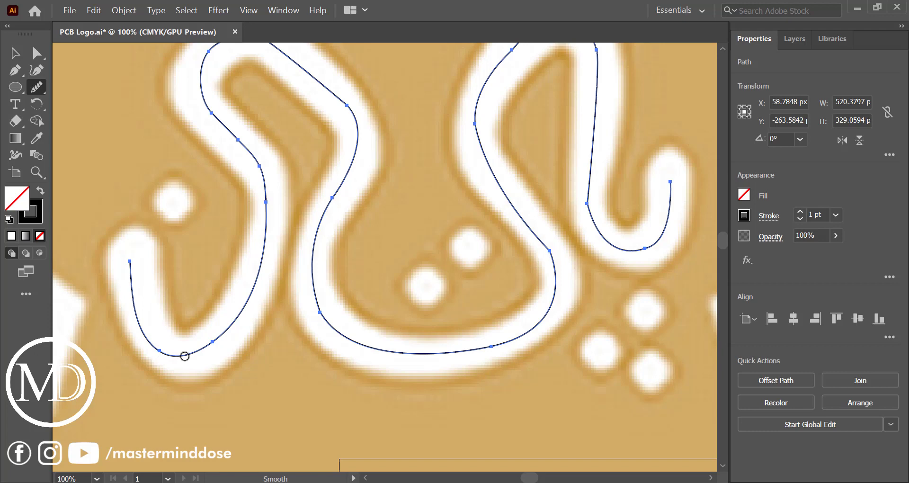
pyautogui.moveTo(219, 335); pyautogui.dragTo(217, 331)
pyautogui.scroll(3, 278, 155)
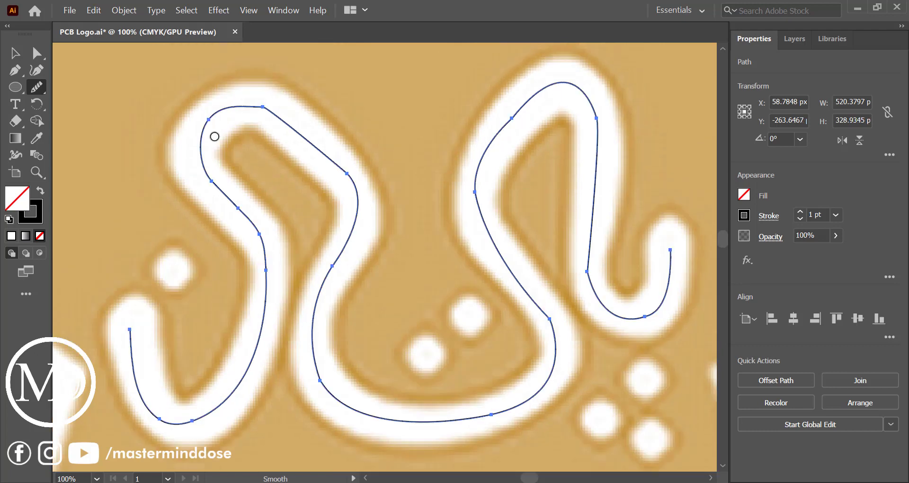
# Step: Smooth the tracing path around the left loop's top, down both of its sides and into the wide bottom curve
pyautogui.moveTo(230, 111)
pyautogui.mouseDown()
pyautogui.moveTo(282, 119)
pyautogui.moveTo(240, 106)
pyautogui.mouseUp()
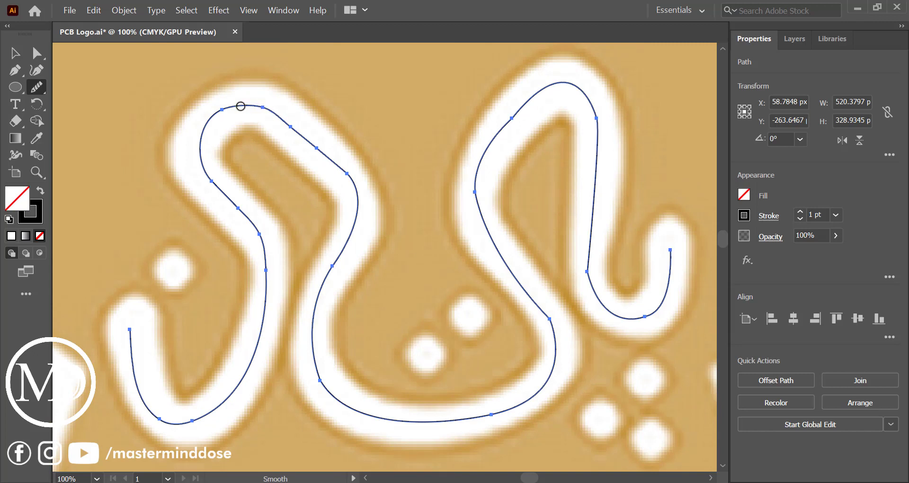
pyautogui.moveTo(215, 180)
pyautogui.mouseDown()
pyautogui.moveTo(265, 245)
pyautogui.moveTo(268, 293)
pyautogui.mouseUp()
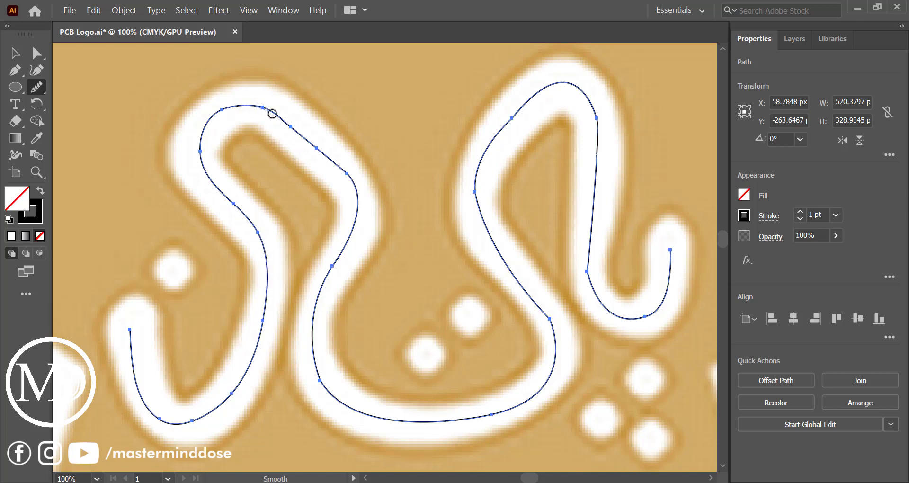
pyautogui.moveTo(273, 113)
pyautogui.mouseDown()
pyautogui.moveTo(329, 158)
pyautogui.moveTo(356, 206)
pyautogui.moveTo(349, 232)
pyautogui.mouseUp()
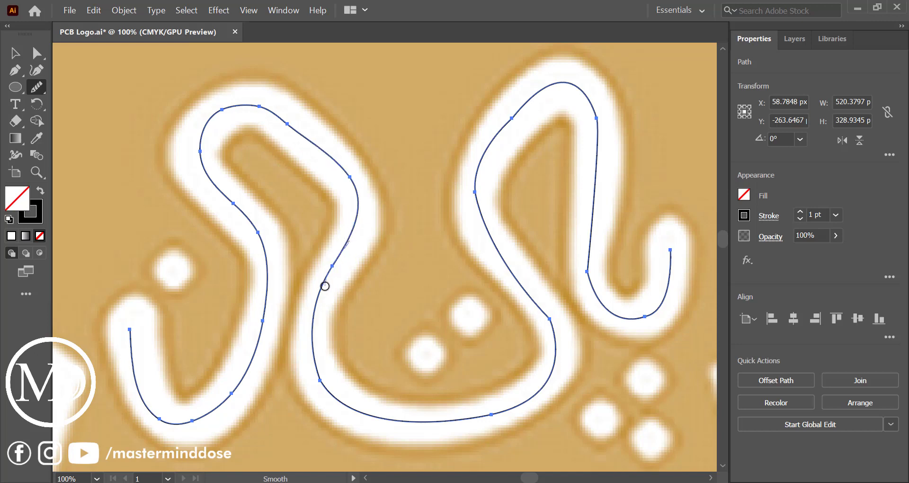
pyautogui.moveTo(325, 286); pyautogui.dragTo(320, 309)
pyautogui.moveTo(314, 346); pyautogui.dragTo(311, 355)
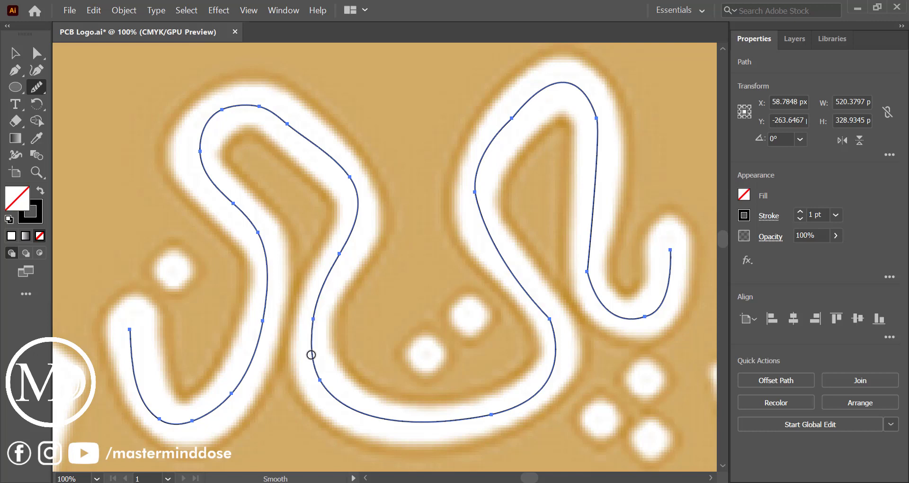
# Step: Smooth the path along the wide bottom curve and up the long diagonal to the right loop's outer bend
pyautogui.moveTo(320, 385)
pyautogui.mouseDown()
pyautogui.moveTo(392, 422)
pyautogui.moveTo(450, 423)
pyautogui.moveTo(519, 372)
pyautogui.mouseUp()
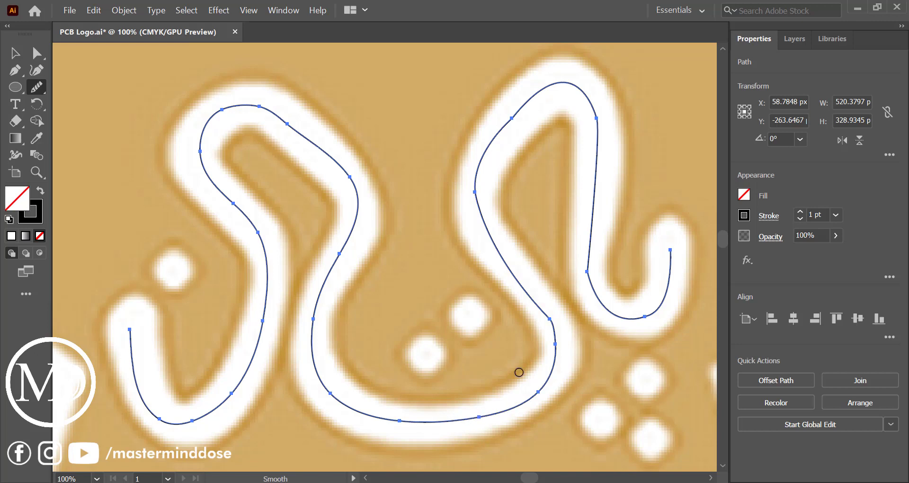
pyautogui.moveTo(548, 320)
pyautogui.mouseDown()
pyautogui.moveTo(556, 342)
pyautogui.moveTo(553, 317)
pyautogui.moveTo(557, 372)
pyautogui.moveTo(533, 404)
pyautogui.mouseUp()
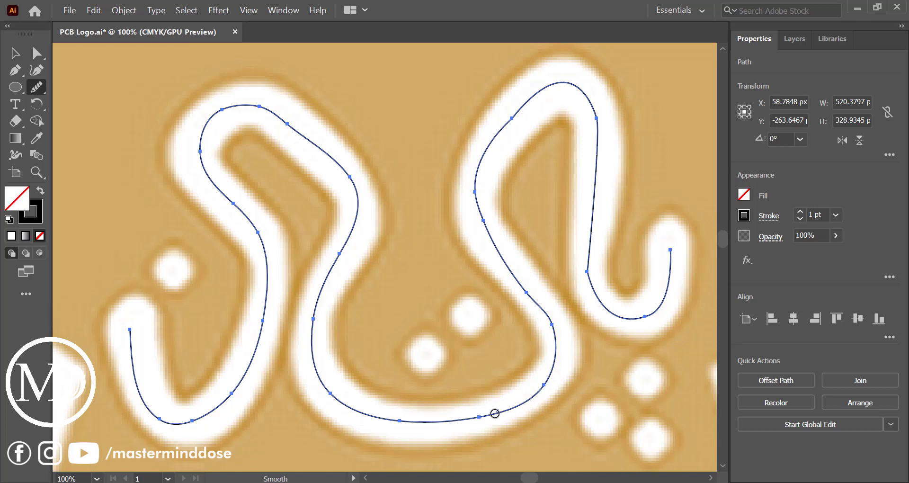
pyautogui.moveTo(471, 420); pyautogui.dragTo(467, 420)
pyautogui.moveTo(473, 200); pyautogui.dragTo(489, 229)
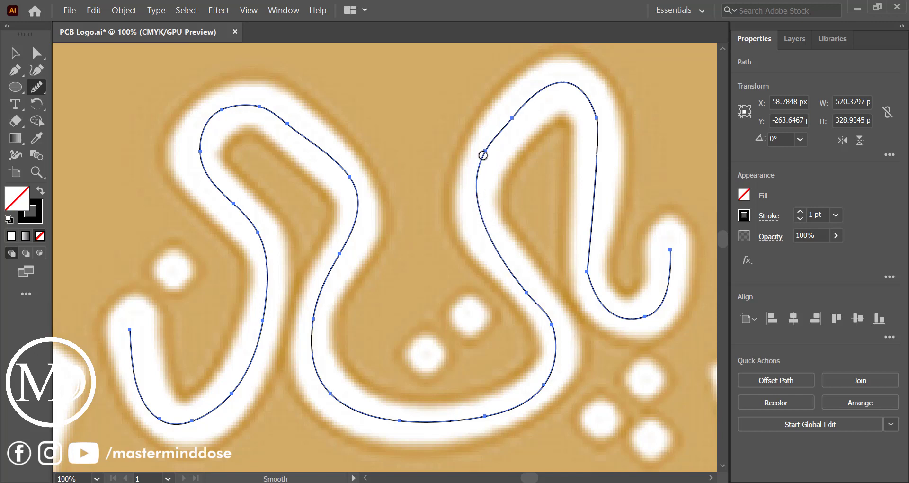
# Step: Smooth the right loop, its descending stroke and the right-end hook, and even out the long diagonal's lower bend
pyautogui.moveTo(483, 156)
pyautogui.mouseDown()
pyautogui.moveTo(528, 96)
pyautogui.moveTo(563, 79)
pyautogui.moveTo(577, 85)
pyautogui.moveTo(603, 122)
pyautogui.moveTo(593, 110)
pyautogui.moveTo(602, 146)
pyautogui.moveTo(590, 234)
pyautogui.mouseUp()
pyautogui.moveTo(596, 188); pyautogui.dragTo(590, 249)
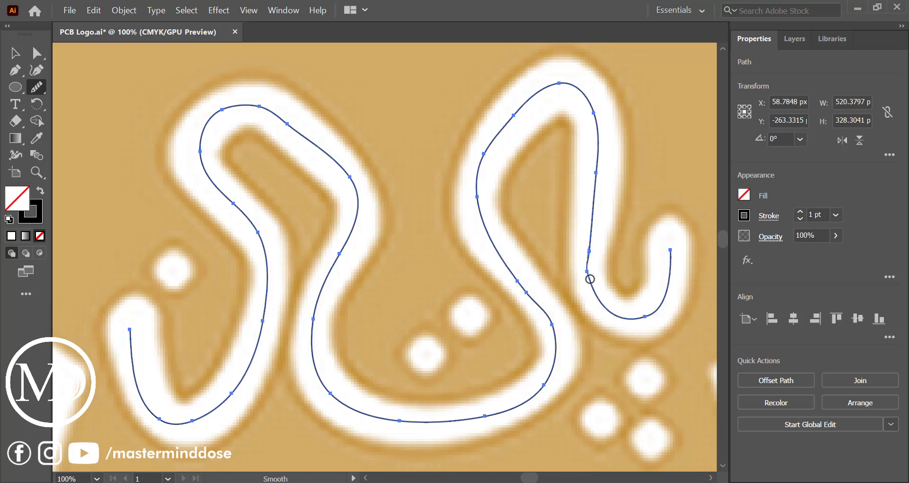
pyautogui.moveTo(590, 279)
pyautogui.mouseDown()
pyautogui.moveTo(589, 253)
pyautogui.moveTo(609, 309)
pyautogui.moveTo(642, 316)
pyautogui.mouseUp()
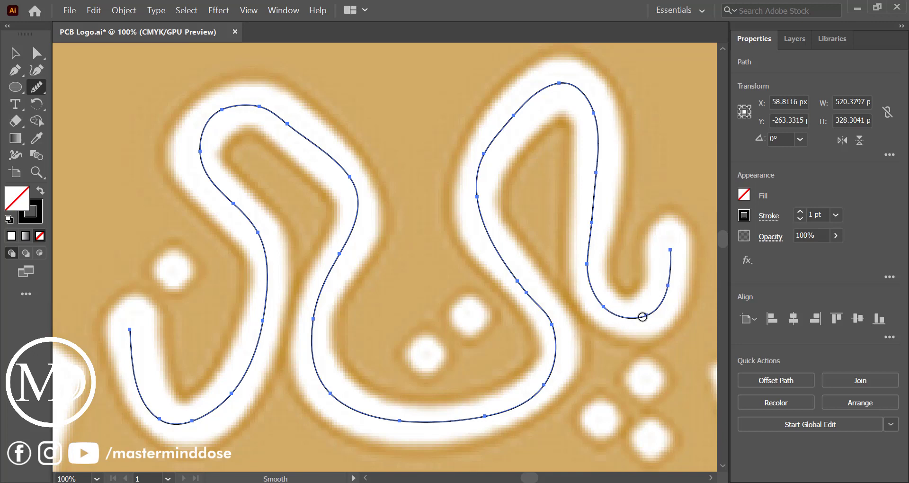
pyautogui.moveTo(670, 276); pyautogui.dragTo(672, 273)
pyautogui.moveTo(529, 295); pyautogui.dragTo(533, 299)
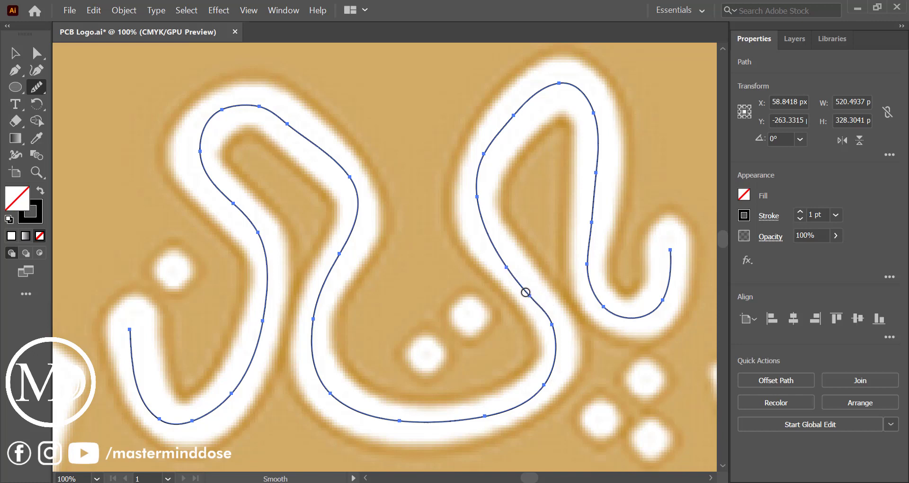
pyautogui.moveTo(555, 325); pyautogui.dragTo(554, 326)
# Step: Nudge the anchor points at the long diagonal's lower bend, the right loop's outer bend and its right shoulder toward the stroke's centre
pyautogui.click(37, 53)
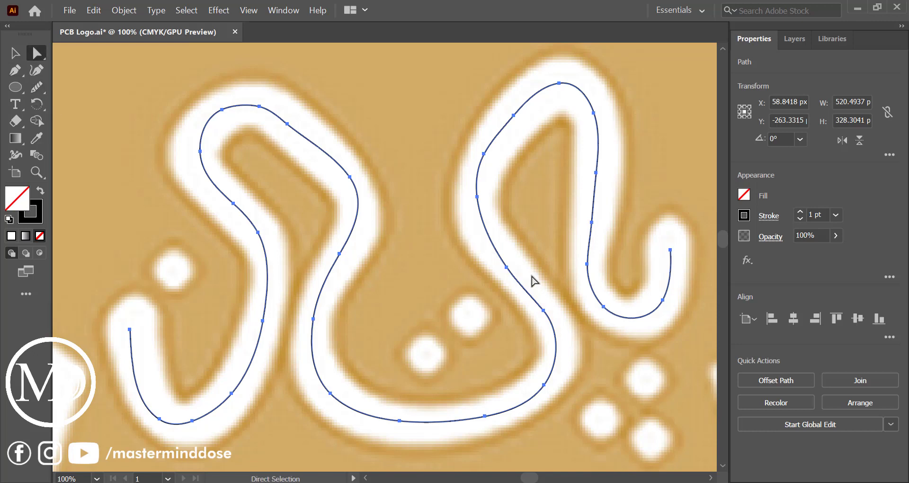
pyautogui.click(543, 311)
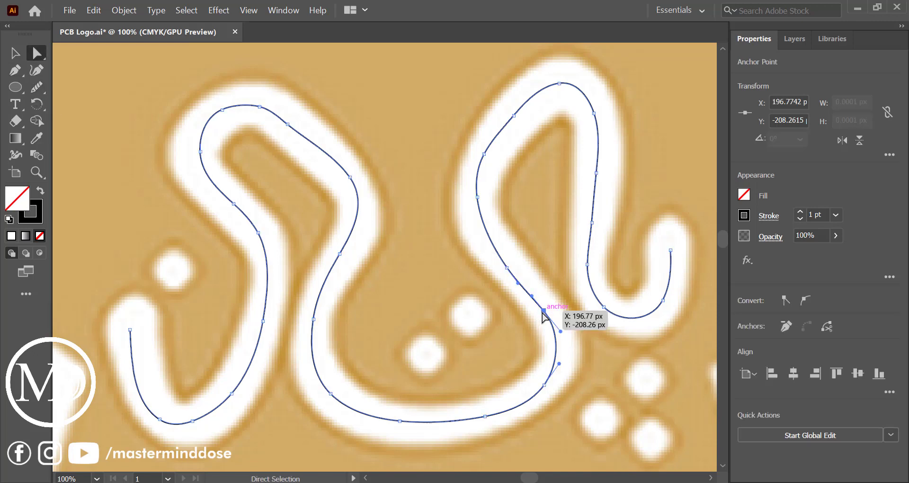
pyautogui.moveTo(543, 311); pyautogui.dragTo(547, 310)
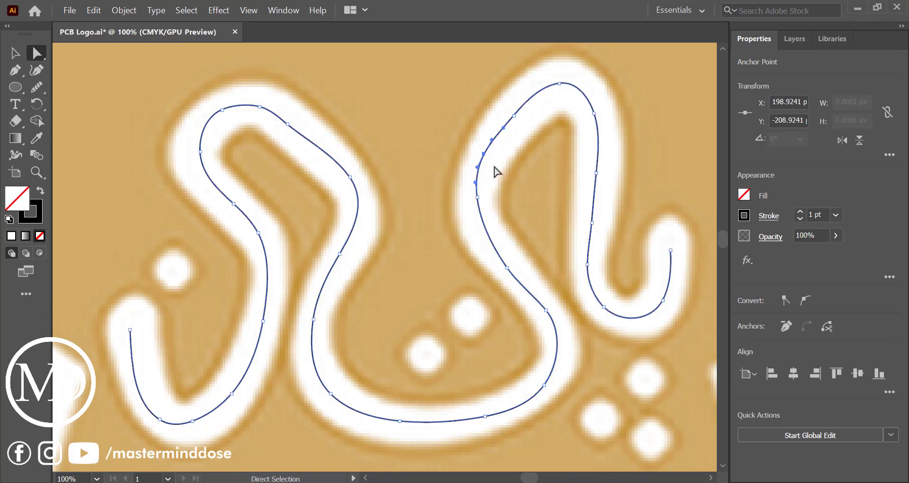
pyautogui.click(484, 154)
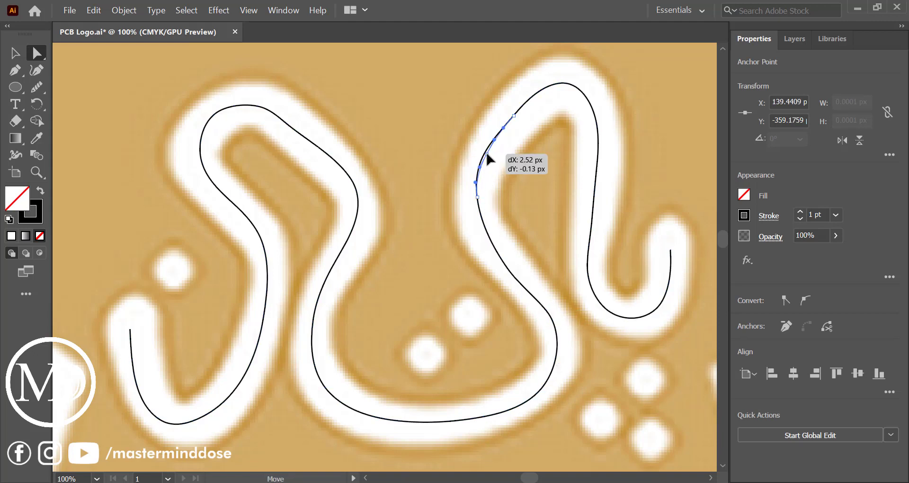
pyautogui.click(532, 132)
pyautogui.click(559, 84)
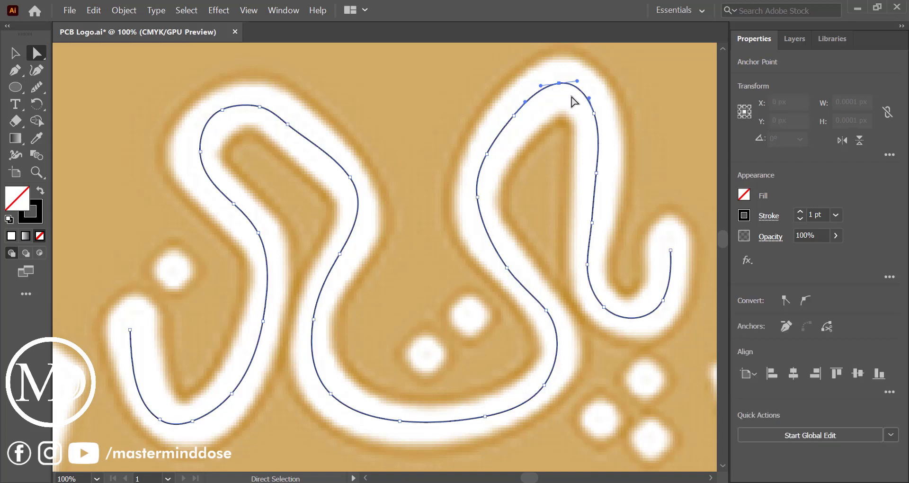
pyautogui.click(595, 114)
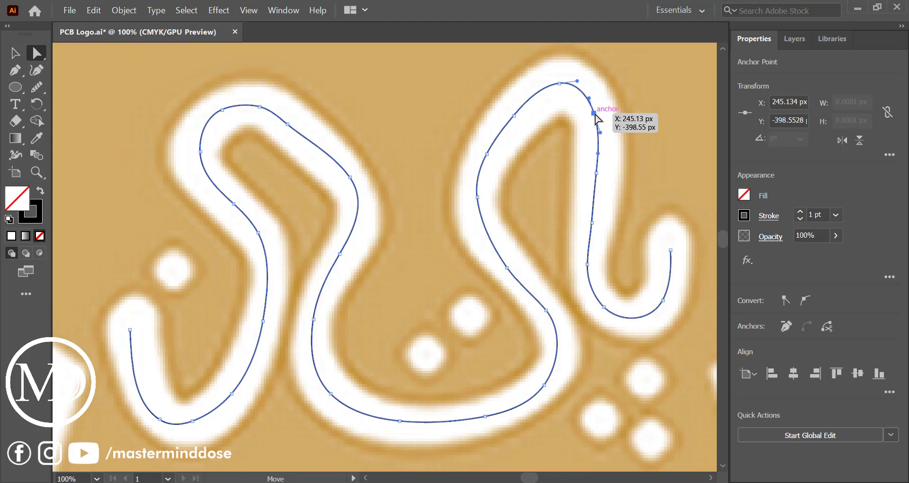
pyautogui.moveTo(598, 117); pyautogui.dragTo(601, 117)
pyautogui.click(624, 234)
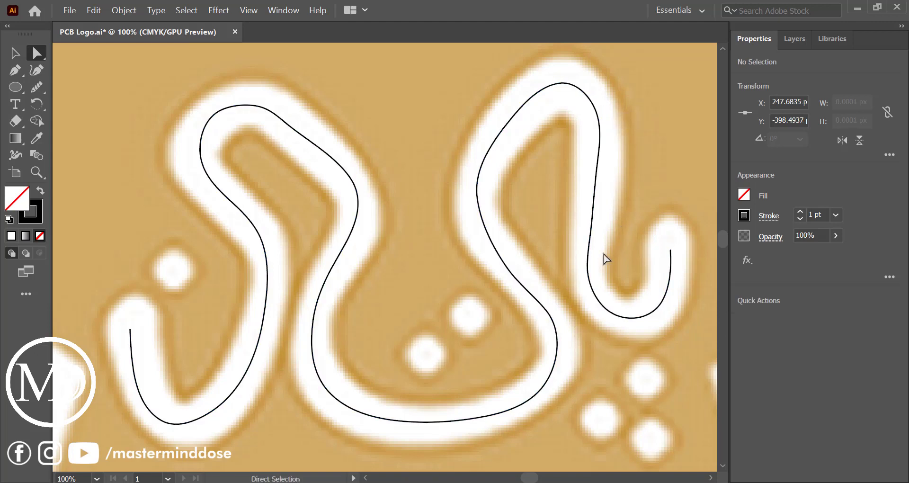
# Step: Adjust the anchor points above the right-end hook, midway along the long diagonal and on the left loop's inner stroke to centre the path
pyautogui.click(588, 264)
pyautogui.moveTo(588, 266); pyautogui.dragTo(592, 265)
pyautogui.click(623, 254)
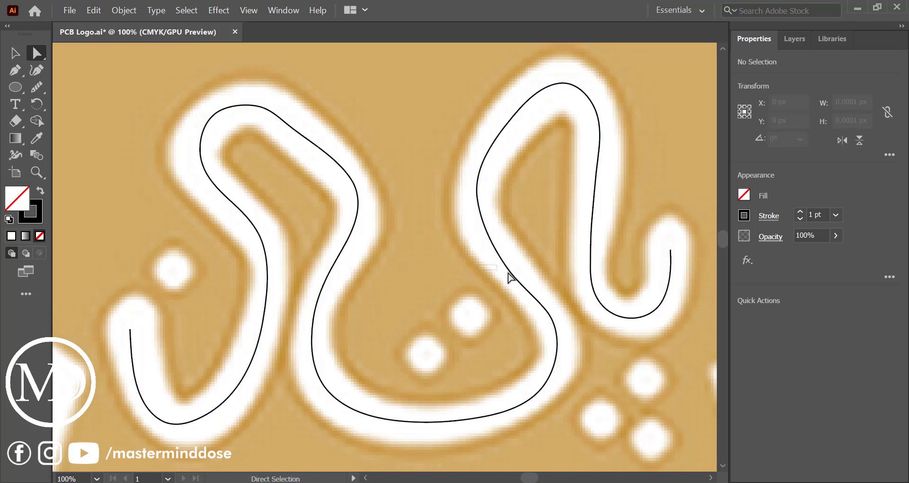
pyautogui.moveTo(508, 273)
pyautogui.mouseDown()
pyautogui.moveTo(542, 286)
pyautogui.moveTo(509, 264)
pyautogui.mouseUp()
pyautogui.click(469, 290)
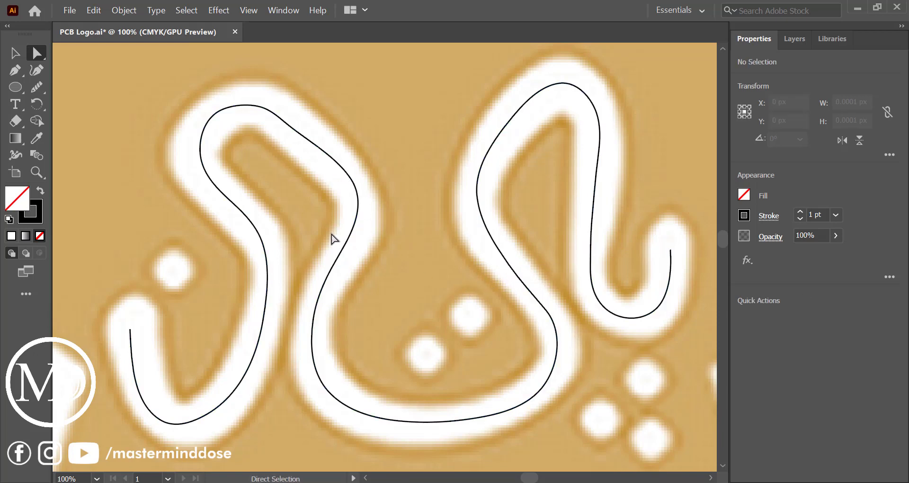
pyautogui.click(342, 255)
pyautogui.moveTo(342, 255); pyautogui.dragTo(349, 260)
pyautogui.click(371, 287)
# Step: Select the traced calligraphy path and set its stroke weight to 27 pt
pyautogui.hotkey('ctrl', '-')
pyautogui.moveTo(154, 140); pyautogui.dragTo(414, 219)
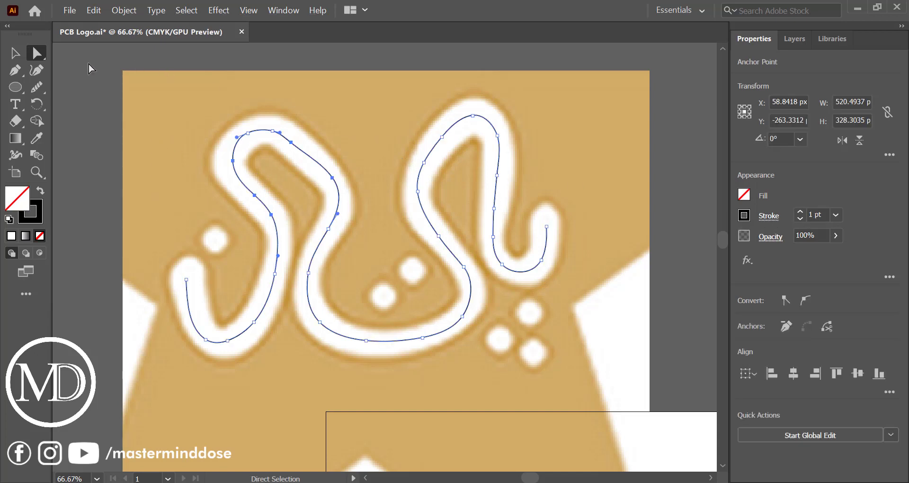
pyautogui.click(15, 54)
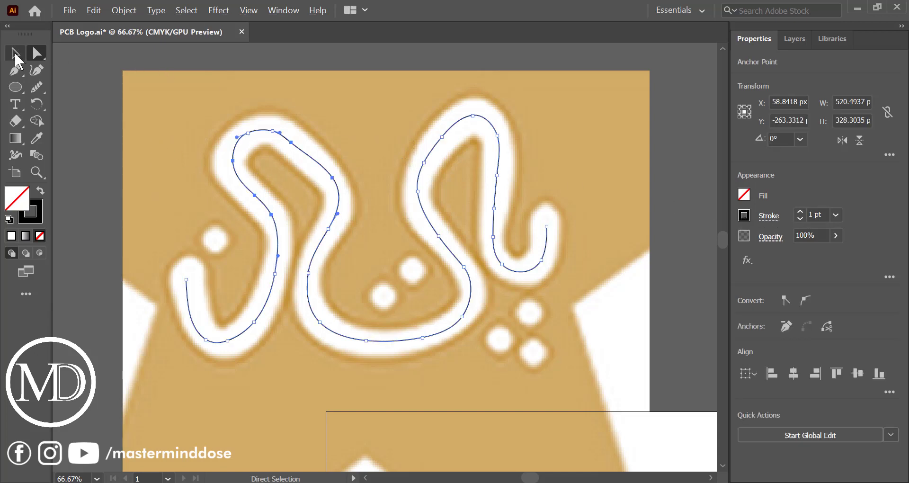
pyautogui.click(836, 215)
pyautogui.click(858, 318)
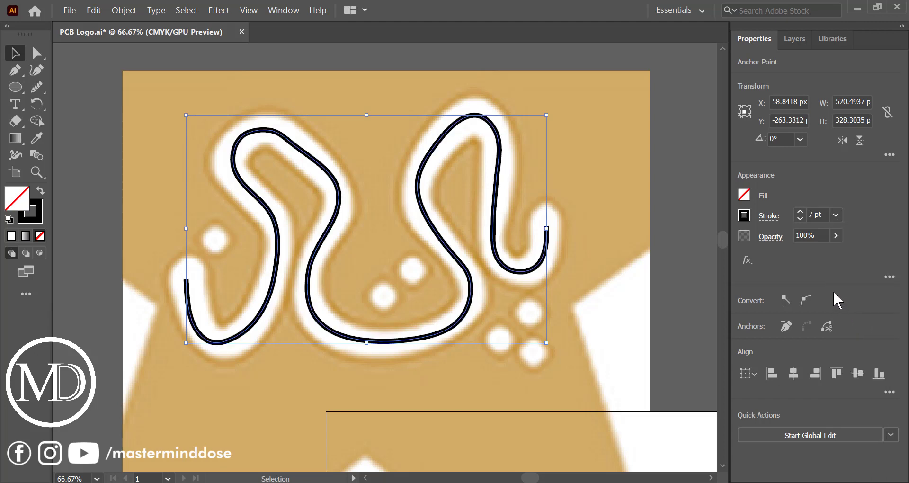
pyautogui.scroll(20, 825, 215)
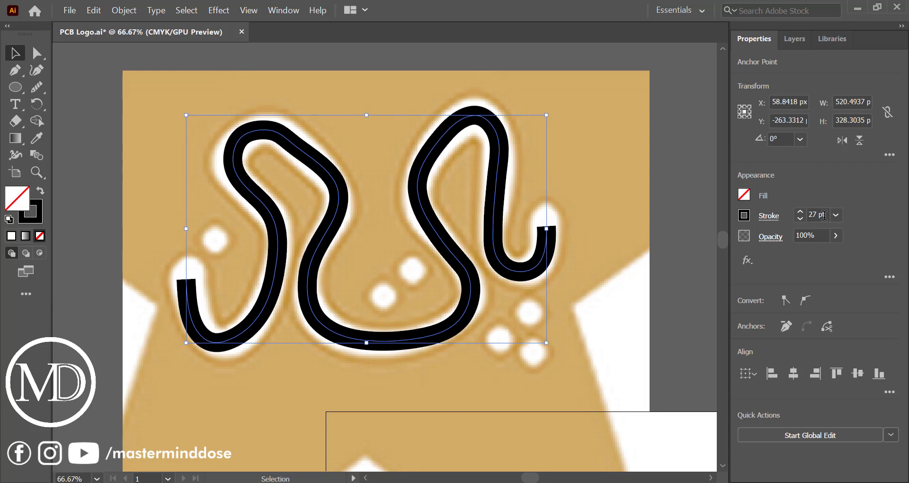
pyautogui.click(646, 227)
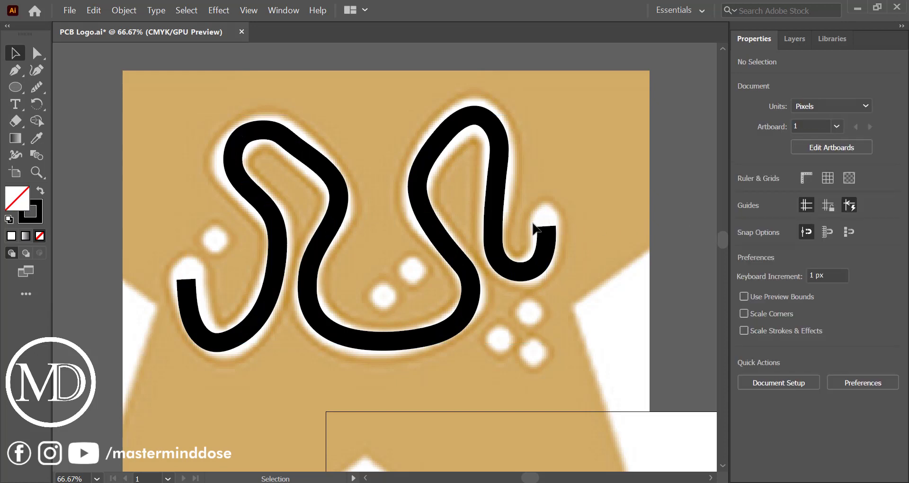
# Step: Give the calligraphy path's stroke round caps and round corner joins
pyautogui.click(558, 253)
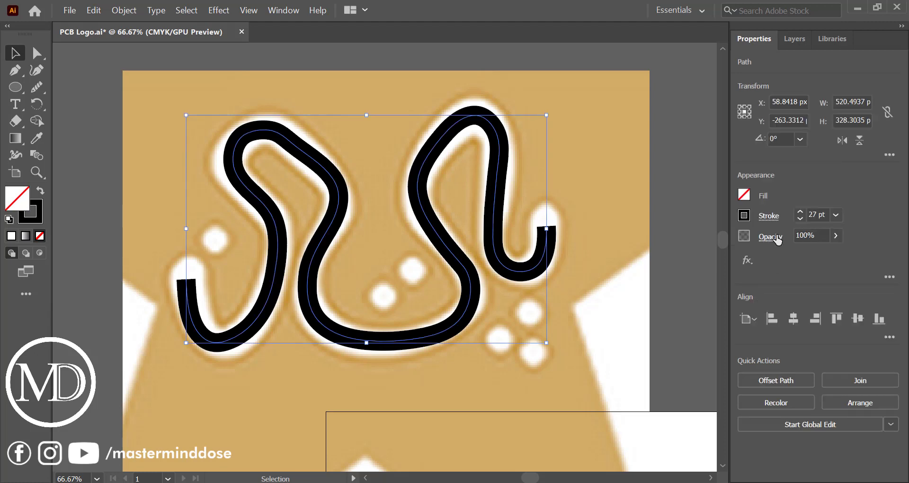
pyautogui.click(775, 221)
pyautogui.click(694, 272)
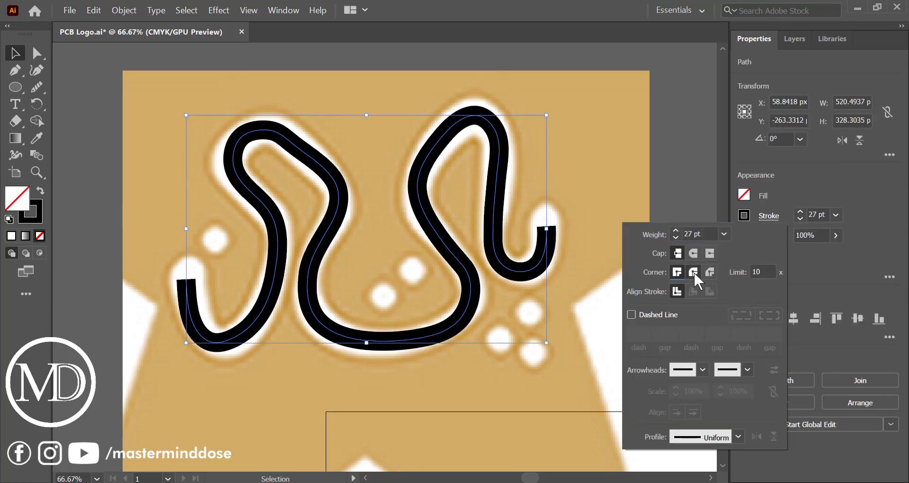
pyautogui.click(694, 253)
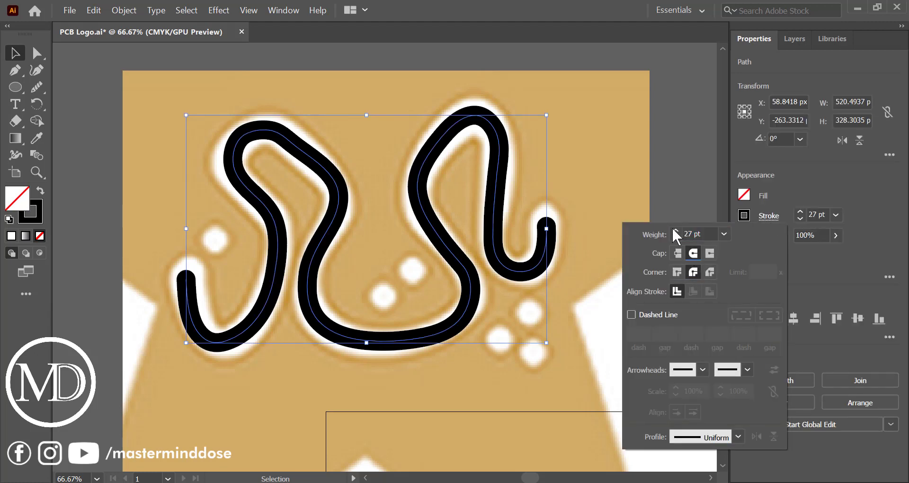
pyautogui.click(629, 166)
pyautogui.click(628, 165)
# Step: Draw a circle about 44 px across over the dot above the left-end hook, with white fill and a 1 pt black stroke
pyautogui.click(14, 87)
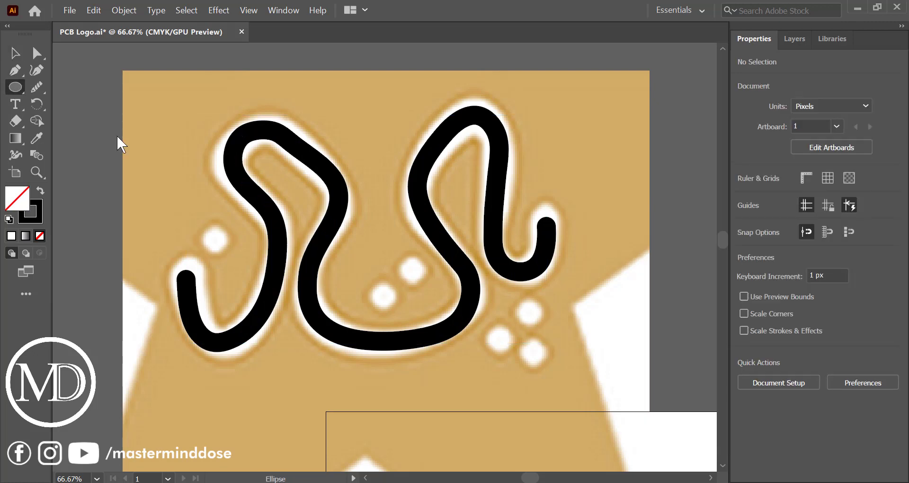
pyautogui.moveTo(217, 238); pyautogui.dragTo(232, 243)
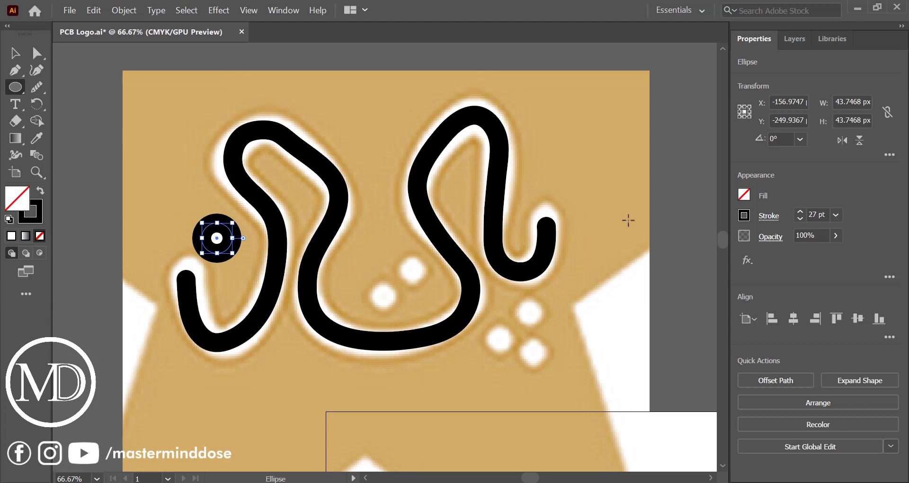
pyautogui.scroll(11, 821, 215)
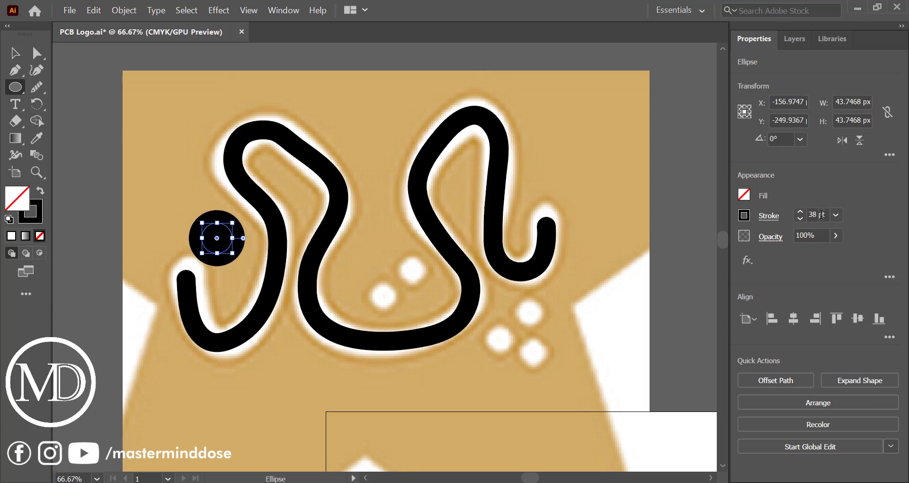
pyautogui.scroll(-20, 822, 215)
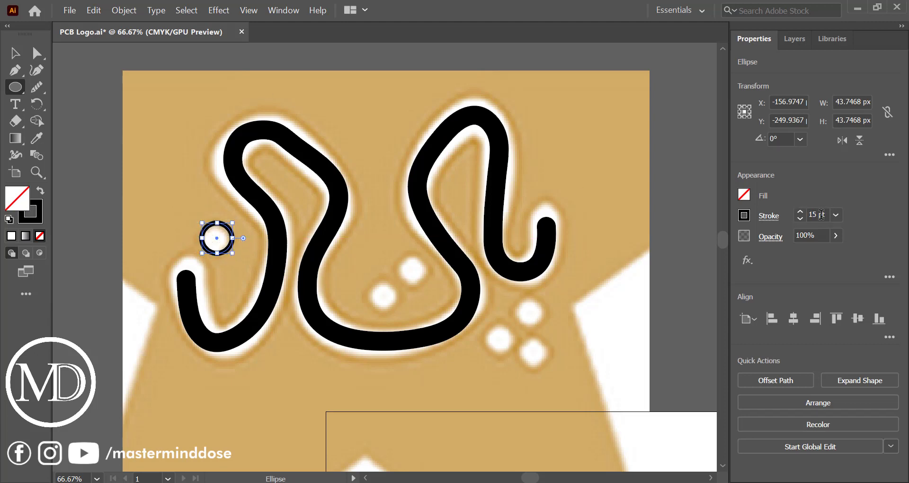
pyautogui.scroll(-5, 822, 215)
pyautogui.click(9, 220)
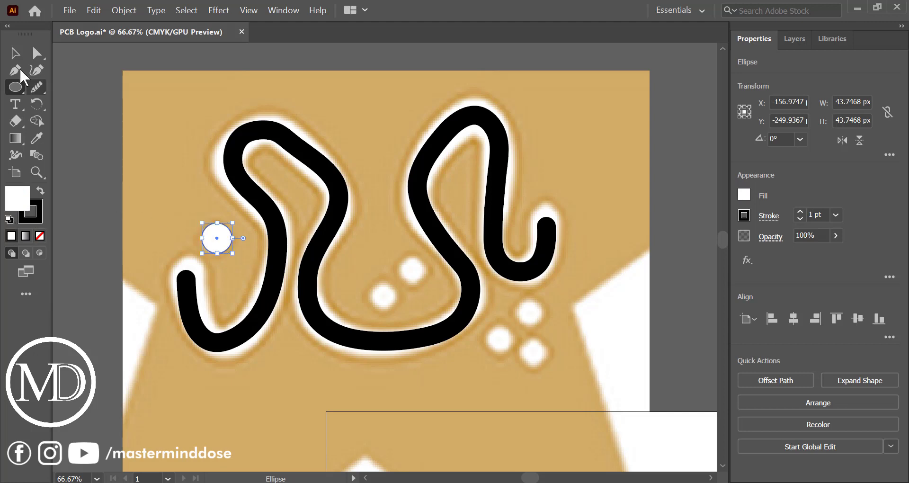
# Step: Place copies of the circle over the two dots in the bowl and the three below the right hook, removing the stroke from those three
pyautogui.click(13, 55)
pyautogui.click(140, 161)
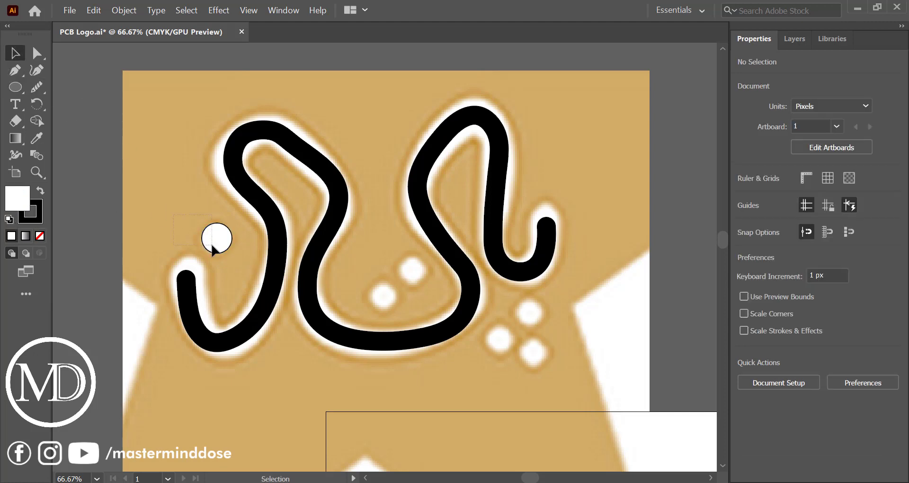
pyautogui.moveTo(213, 247); pyautogui.dragTo(502, 318)
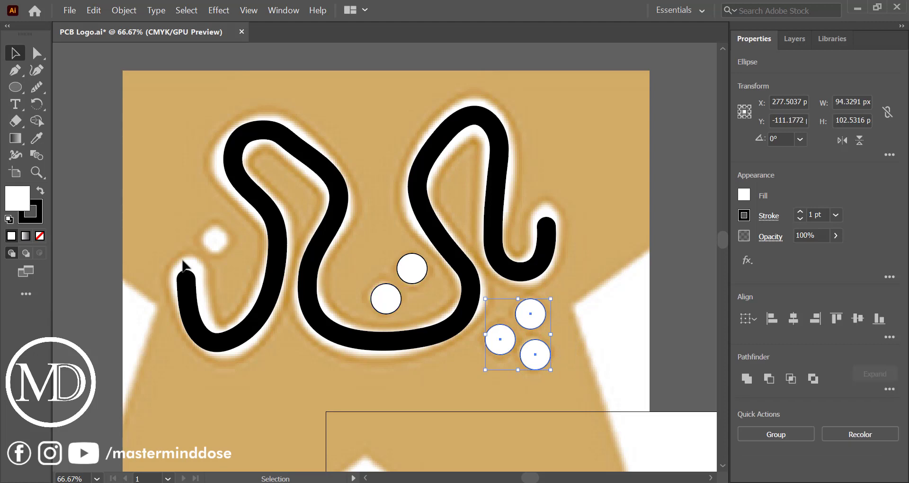
pyautogui.click(36, 214)
pyautogui.click(40, 237)
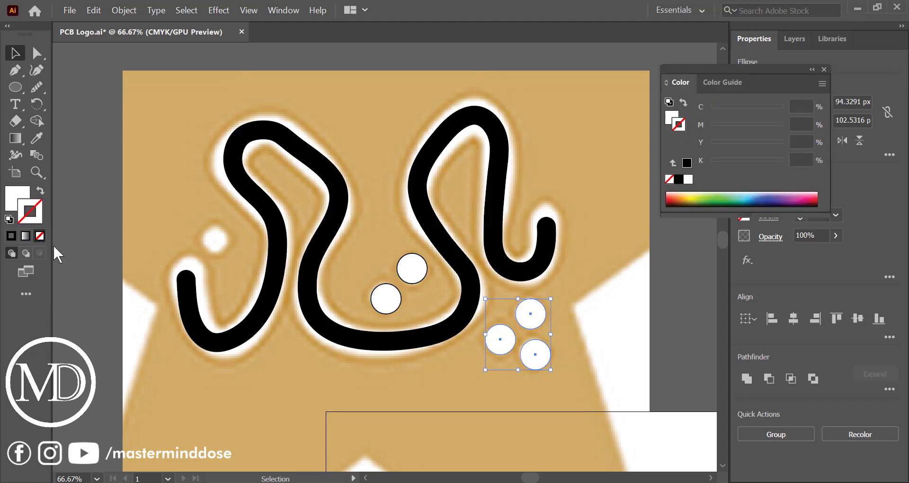
# Step: Remove the stroke from the two circles in the bowl and place a copy over the dot above the left-end hook
pyautogui.click(243, 400)
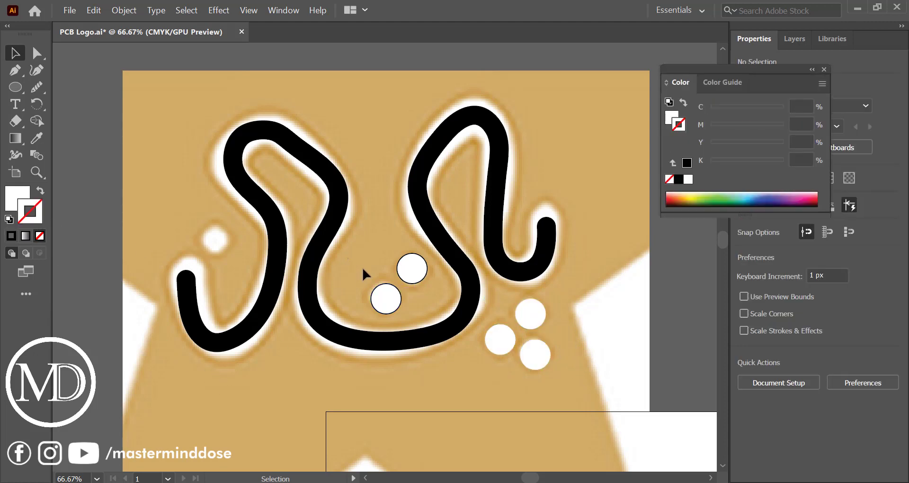
pyautogui.moveTo(408, 288); pyautogui.dragTo(417, 294)
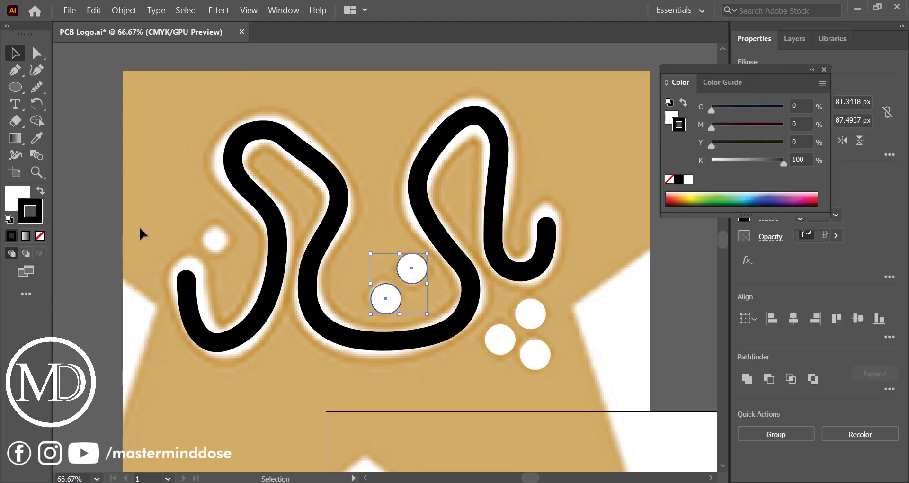
pyautogui.click(40, 236)
pyautogui.click(202, 251)
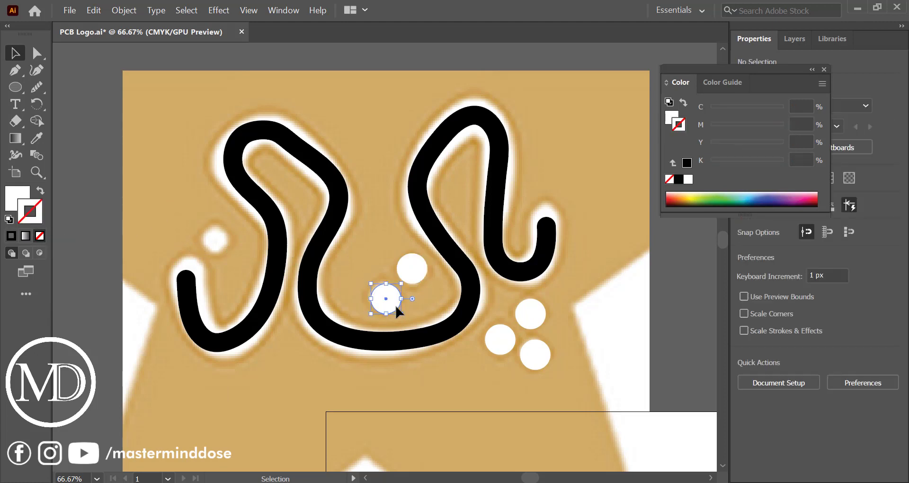
pyautogui.moveTo(394, 307); pyautogui.dragTo(222, 245)
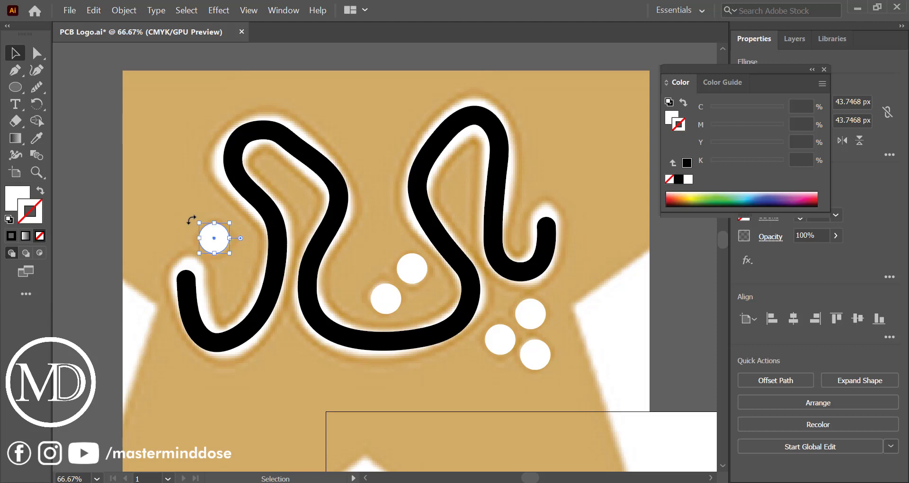
# Step: Expand the calligraphy path into a filled outline with only the Stroke option enabled
pyautogui.scroll(-1, 360, 260)
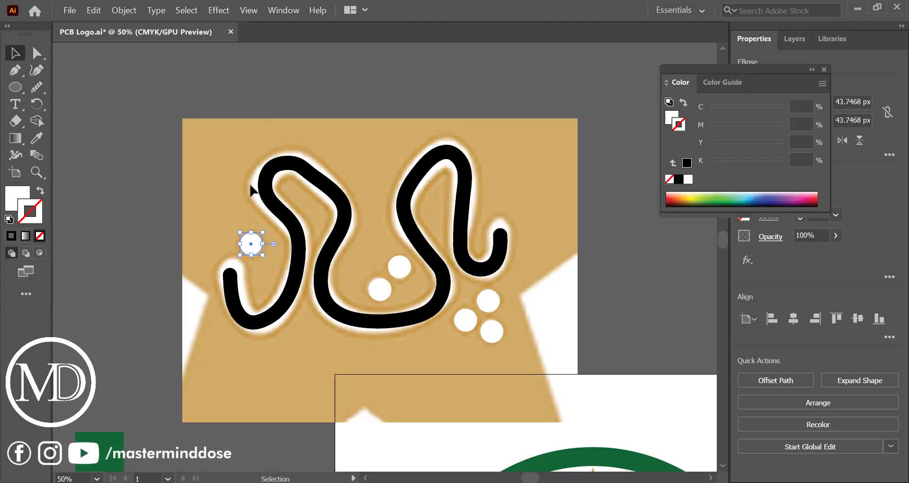
pyautogui.click(269, 197)
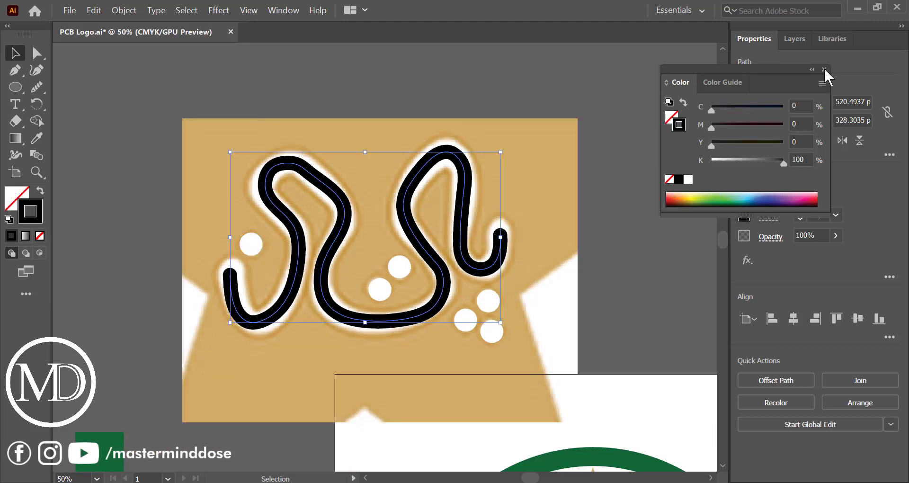
pyautogui.click(824, 70)
pyautogui.click(125, 11)
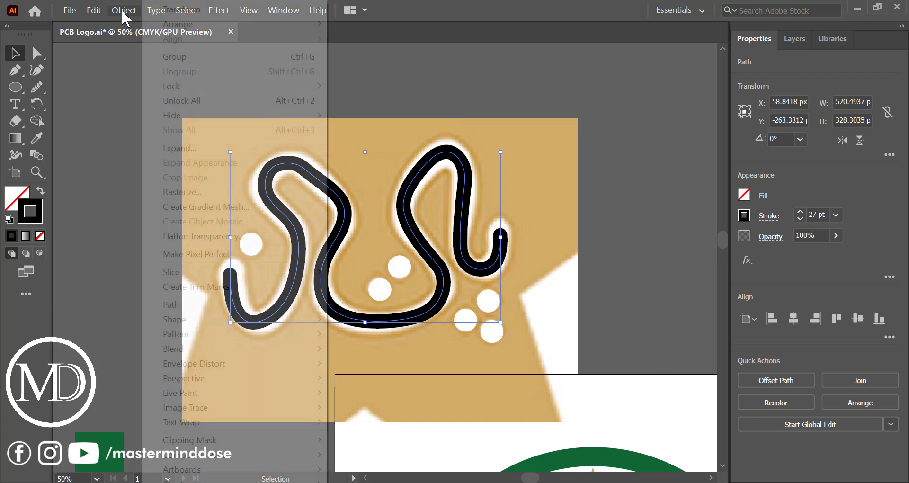
pyautogui.click(212, 150)
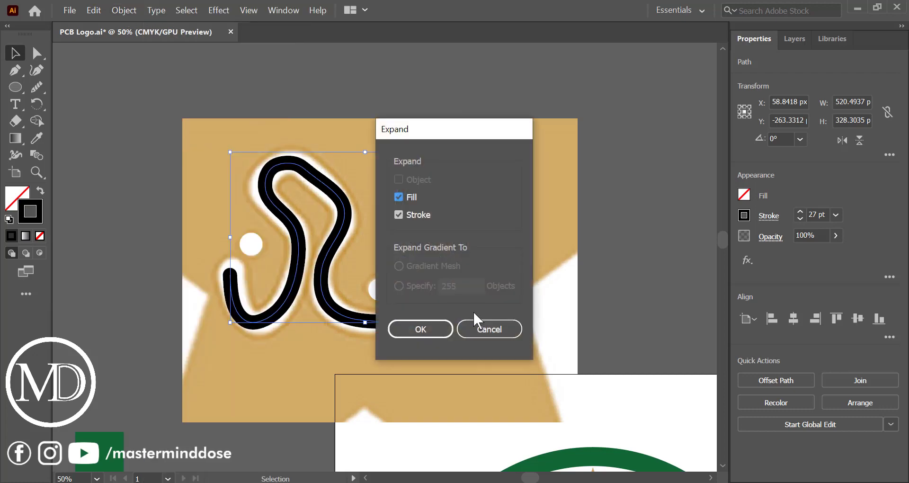
pyautogui.click(399, 197)
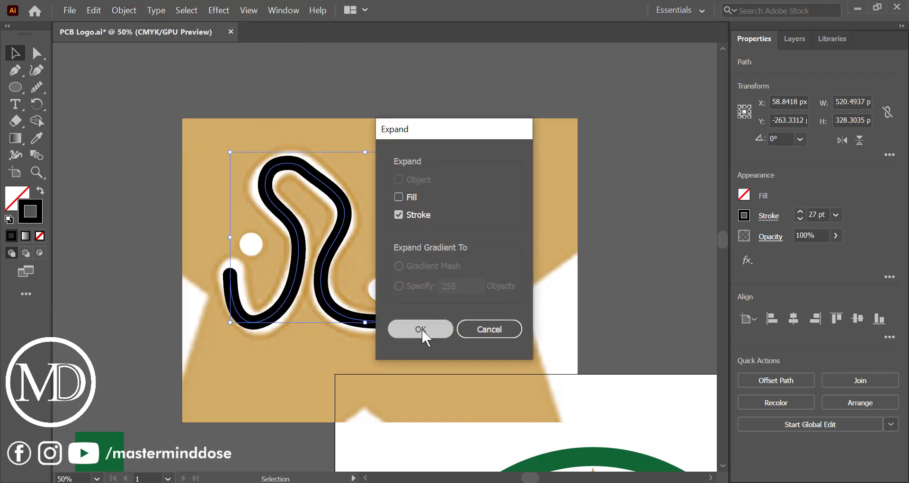
pyautogui.click(421, 329)
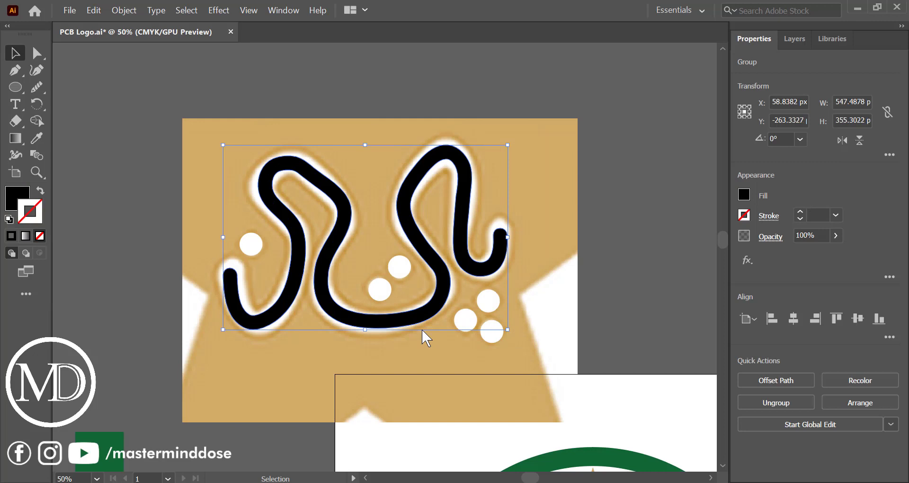
# Step: Fill the expanded calligraphy outline with white
pyautogui.click(743, 198)
pyautogui.click(607, 247)
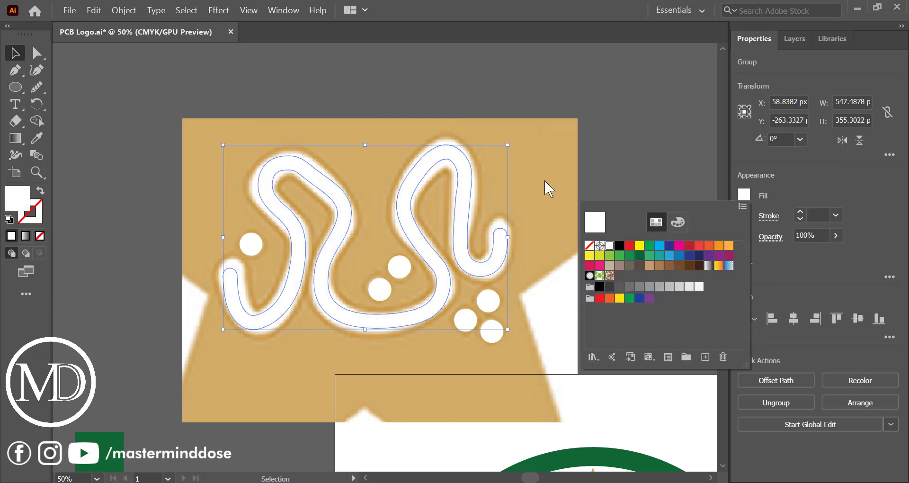
pyautogui.click(540, 175)
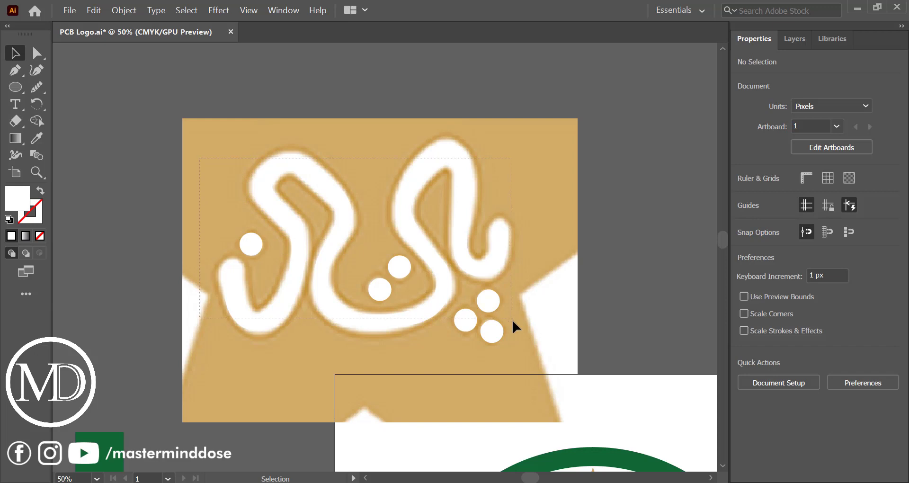
# Step: Group the calligraphy outline together with its six dot circles
pyautogui.hotkey('ctrl', 'a')
pyautogui.press('a')
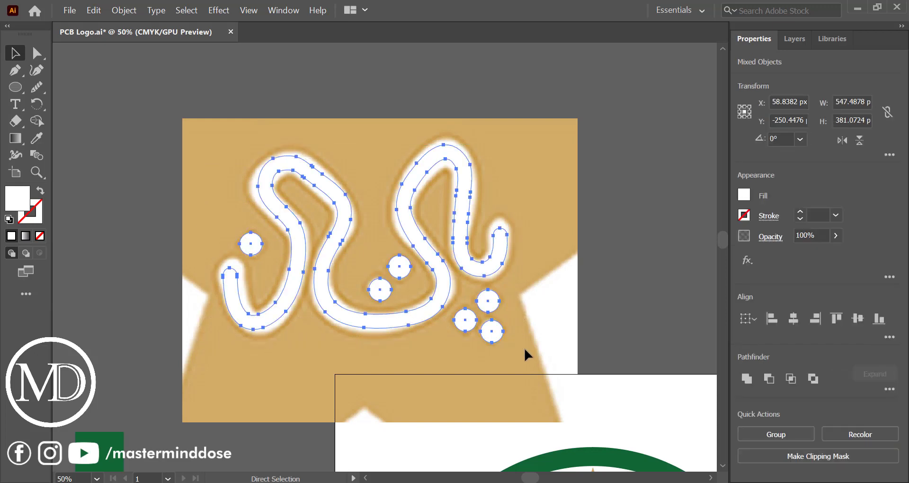
pyautogui.hotkey('ctrl', 'g')
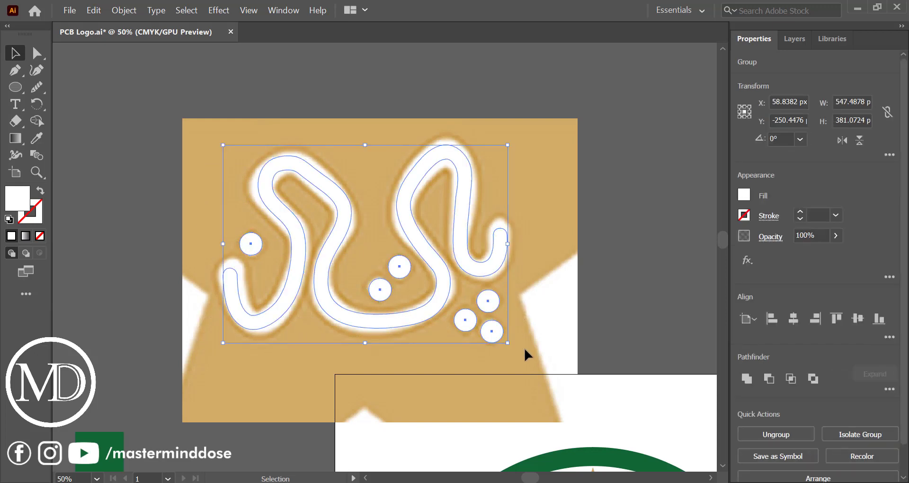
# Step: Unlock all objects and delete the reference image behind the calligraphy
pyautogui.scroll(-1, 524, 348)
pyautogui.click(264, 184)
pyautogui.moveTo(283, 193); pyautogui.dragTo(322, 211)
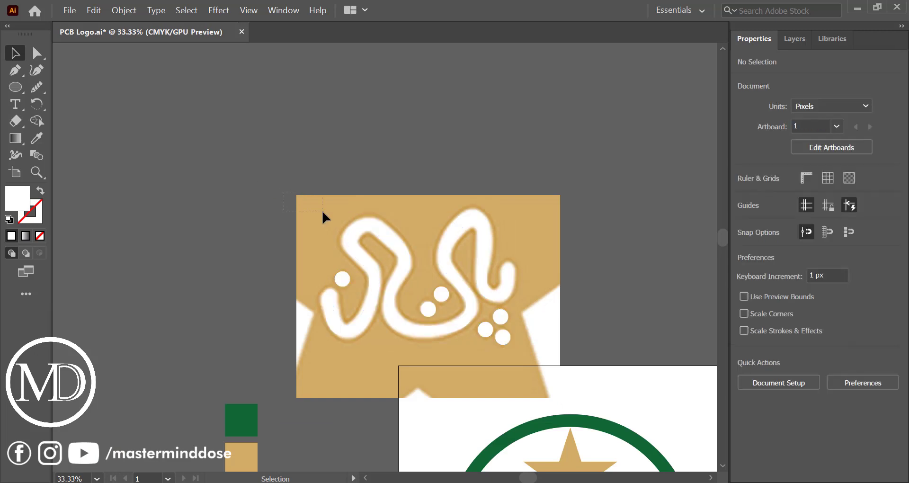
pyautogui.click(123, 10)
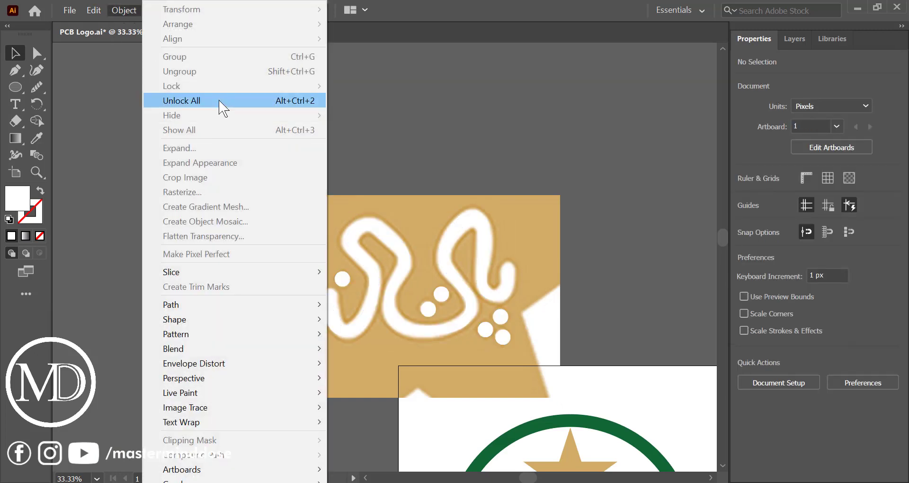
pyautogui.click(219, 99)
pyautogui.click(313, 215)
pyautogui.press('Delete')
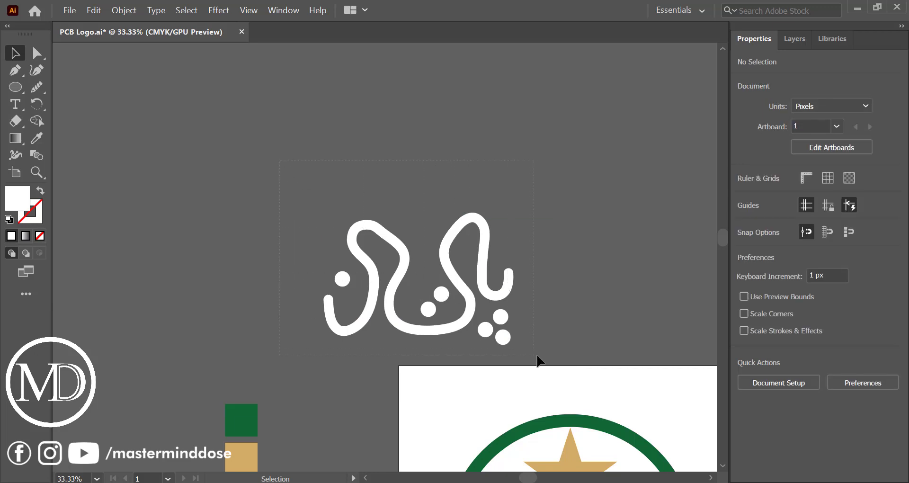
# Step: Scale the calligraphy group to about 176 by 122 px and move it onto the gold star
pyautogui.moveTo(538, 361); pyautogui.dragTo(542, 386)
pyautogui.scroll(-2, 490, 298)
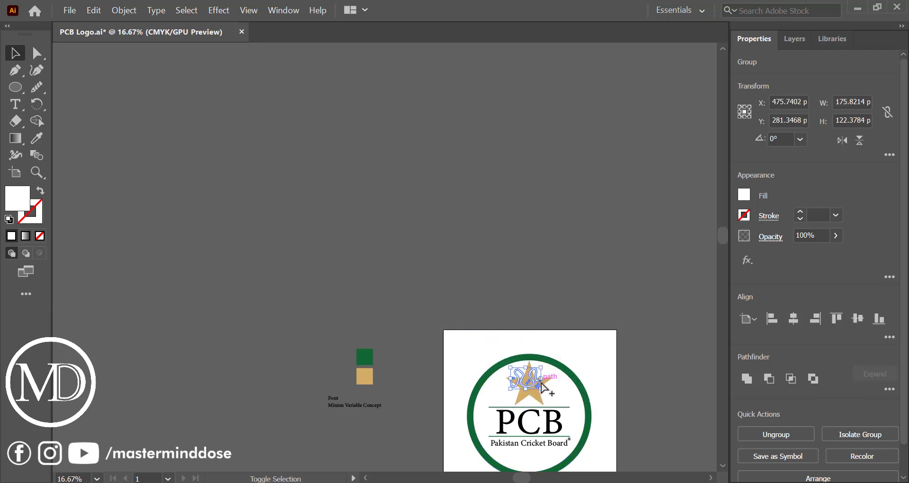
pyautogui.scroll(7, 542, 386)
pyautogui.scroll(-2, 478, 367)
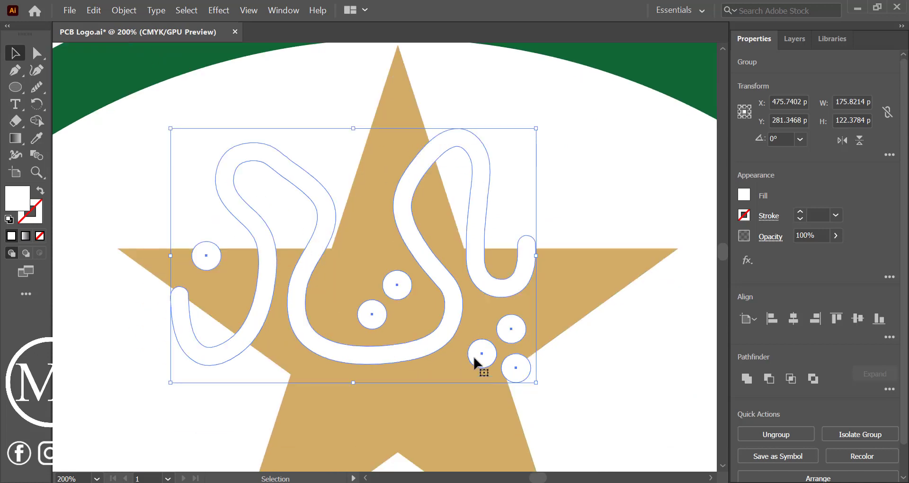
pyautogui.scroll(-1, 457, 334)
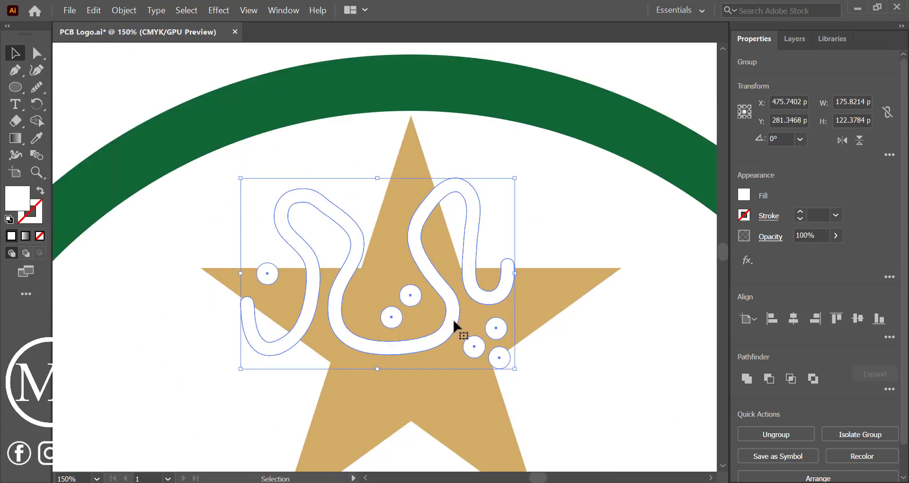
# Step: Shrink the calligraphy group to about 105 by 73 px and position it across the centre of the star
pyautogui.moveTo(454, 323); pyautogui.dragTo(468, 352)
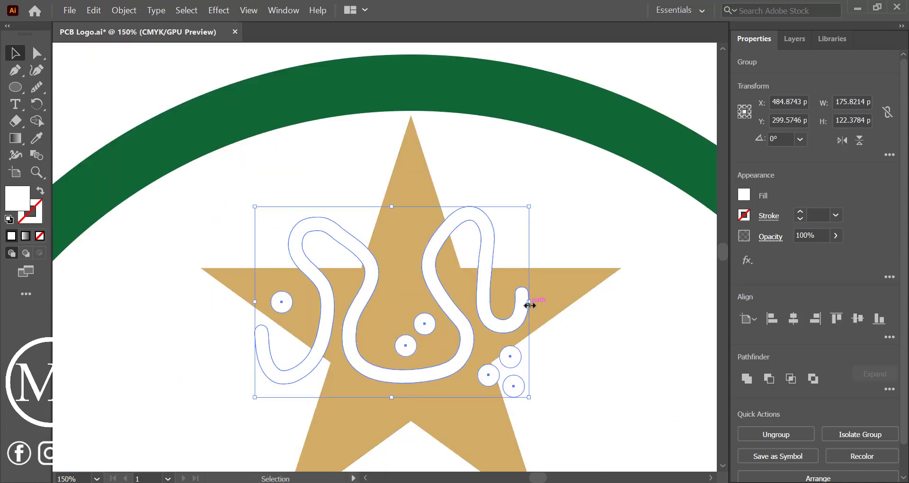
pyautogui.moveTo(529, 305); pyautogui.dragTo(462, 356)
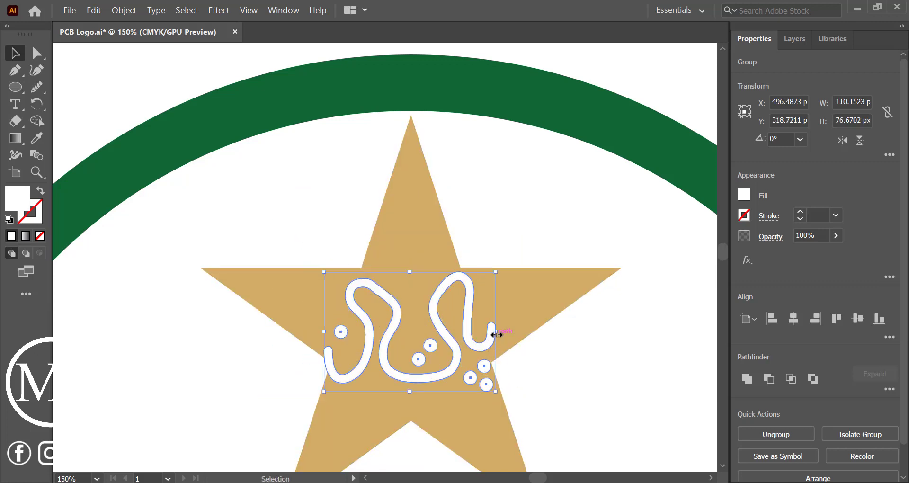
pyautogui.moveTo(497, 331)
pyautogui.mouseDown()
pyautogui.moveTo(443, 333)
pyautogui.moveTo(490, 332)
pyautogui.moveTo(463, 336)
pyautogui.mouseUp()
pyautogui.click(587, 362)
pyautogui.click(439, 334)
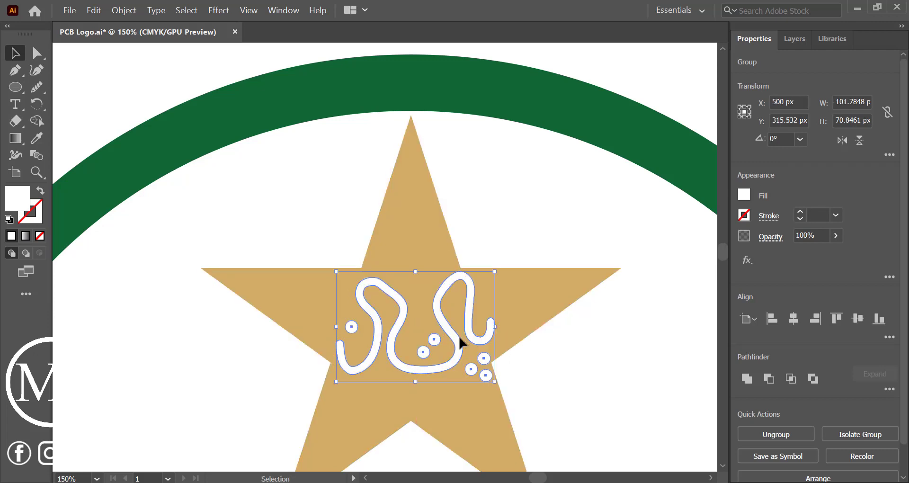
pyautogui.moveTo(338, 327); pyautogui.dragTo(330, 326)
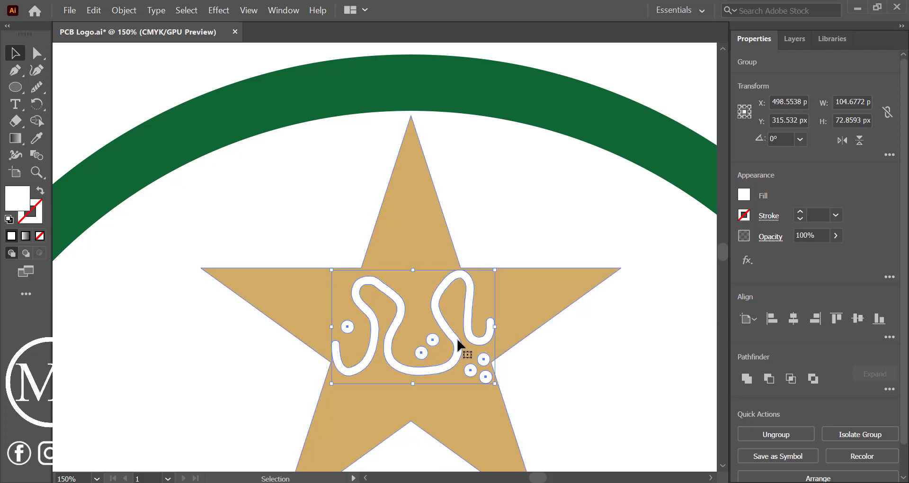
pyautogui.click(527, 379)
# Step: Select the PCB lettering, its two green lines and the Pakistan Cricket Board text and nudge them down about 16 px
pyautogui.scroll(-3, 530, 390)
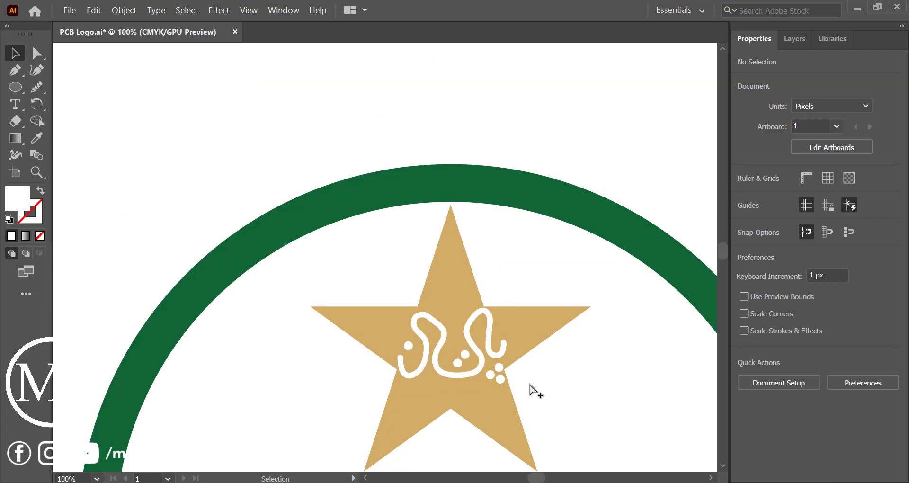
pyautogui.scroll(-2, 531, 389)
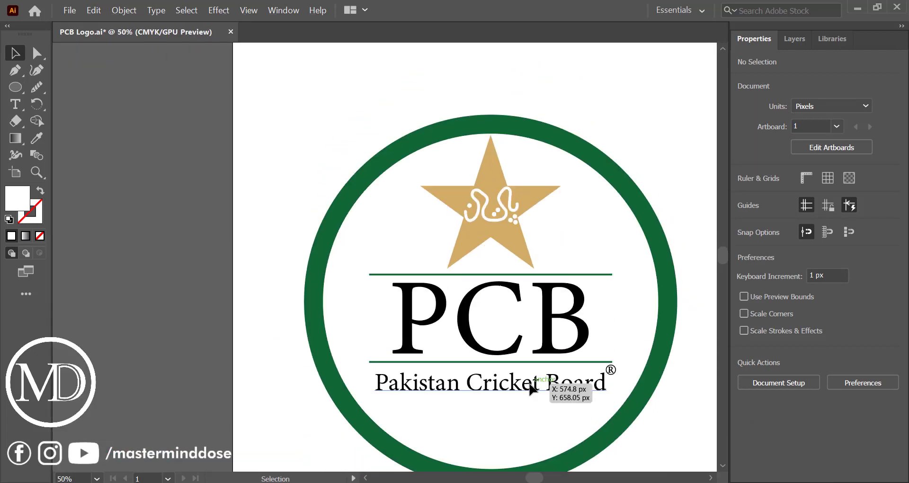
pyautogui.hscroll(3, 531, 385)
pyautogui.rightClick(531, 387)
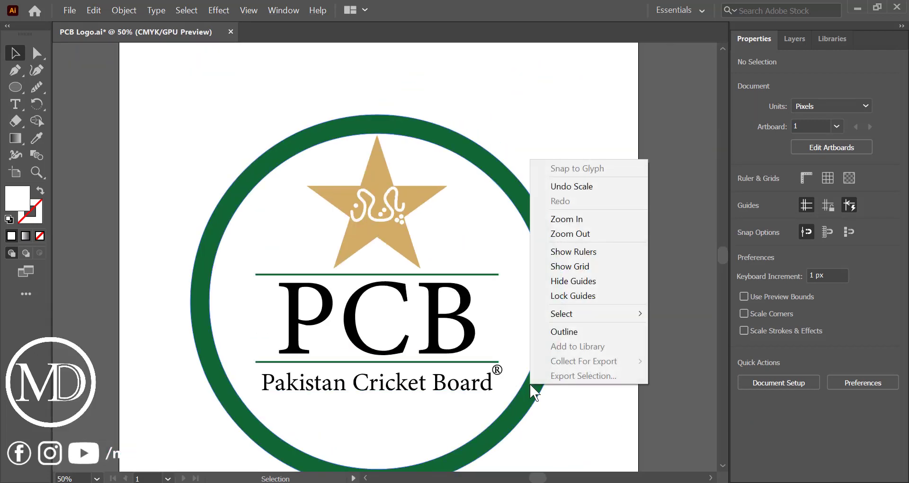
pyautogui.click(575, 431)
pyautogui.scroll(-3, 570, 426)
pyautogui.scroll(-1, 573, 428)
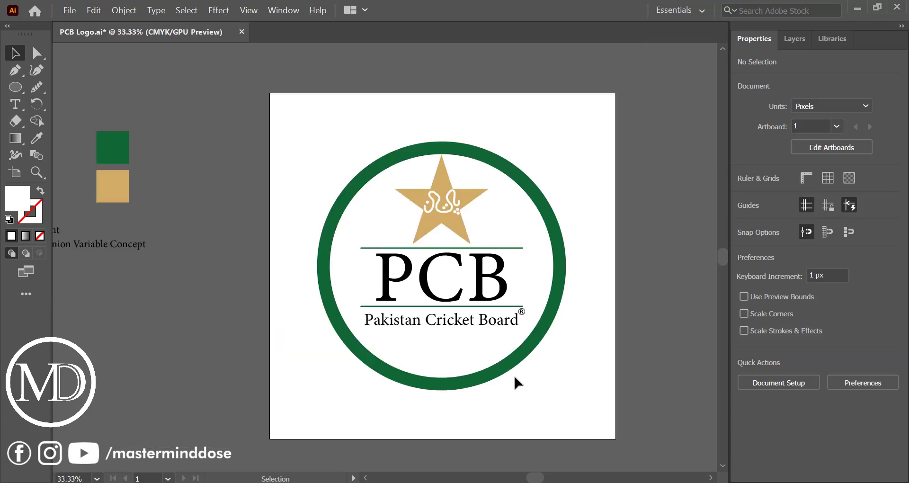
pyautogui.hscroll(2, 515, 379)
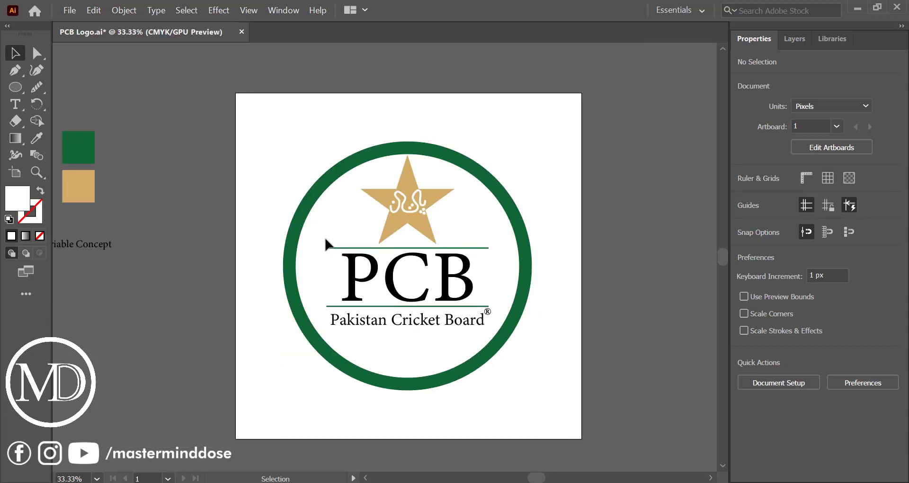
pyautogui.moveTo(325, 240); pyautogui.dragTo(369, 328)
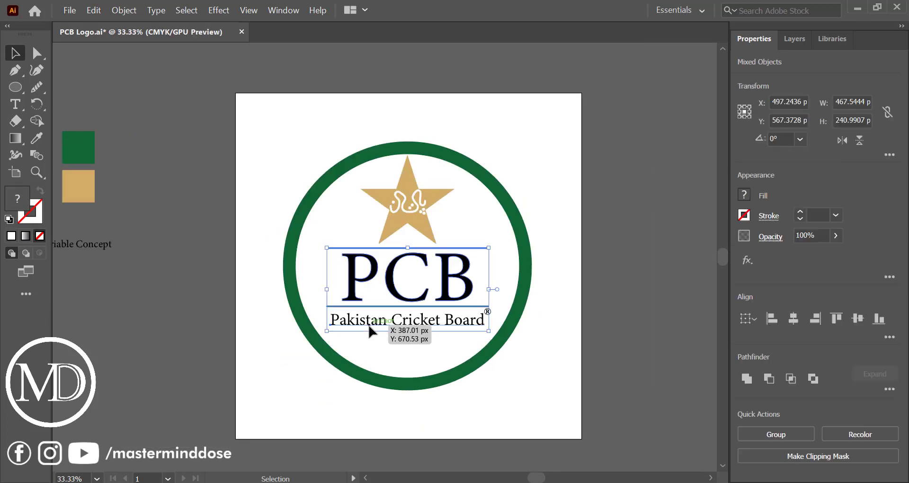
pyautogui.press('Down')
pyautogui.press('Down')
pyautogui.press('Down')
pyautogui.press('Down')
pyautogui.press('Down')
pyautogui.press('Down')
pyautogui.press('Down')
pyautogui.press('Down')
pyautogui.press('Down')
pyautogui.press('Down')
pyautogui.press('Down')
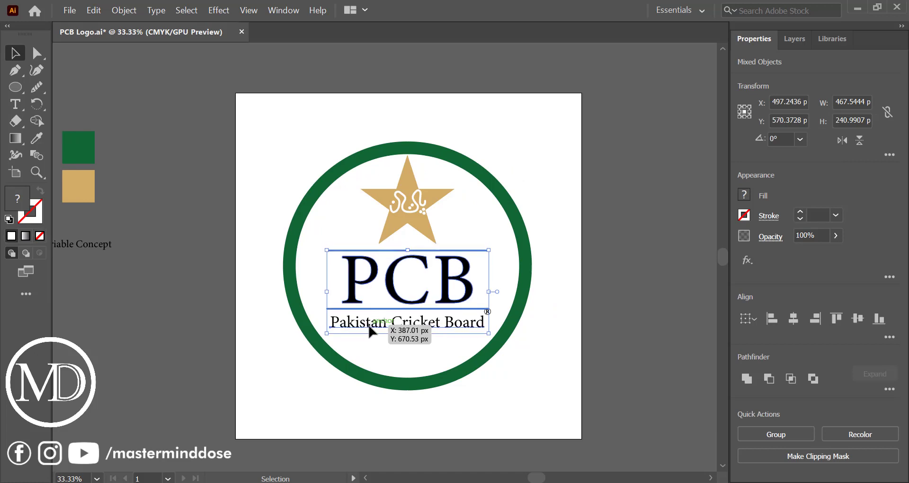
pyautogui.press('Down')
pyautogui.press('Down')
pyautogui.press('Down')
pyautogui.press('Down')
pyautogui.press('Down')
pyautogui.press('Down')
pyautogui.press('Down')
pyautogui.press('Down')
pyautogui.press('Down')
pyautogui.press('Down')
pyautogui.press('Down')
pyautogui.press('Down')
pyautogui.press('Down')
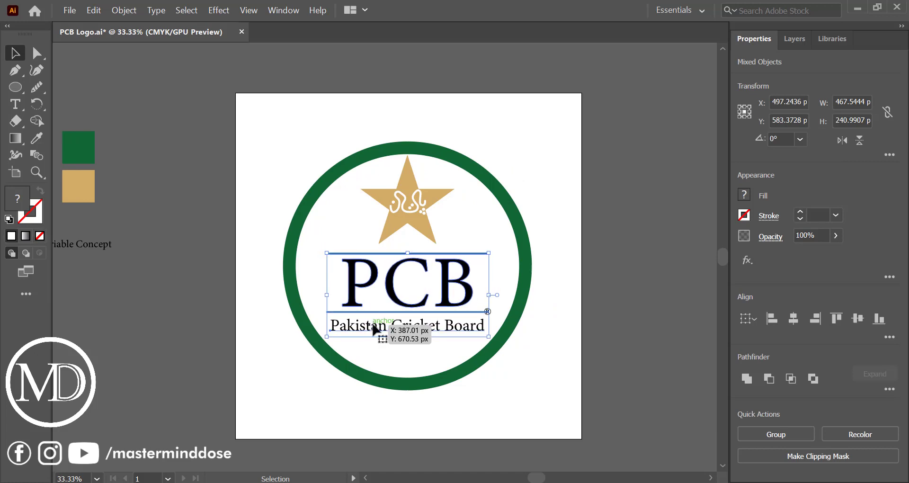
pyautogui.click(530, 349)
# Step: Move the registered-trademark symbol down to the upper end of the word Board, below the green line
pyautogui.scroll(4, 501, 316)
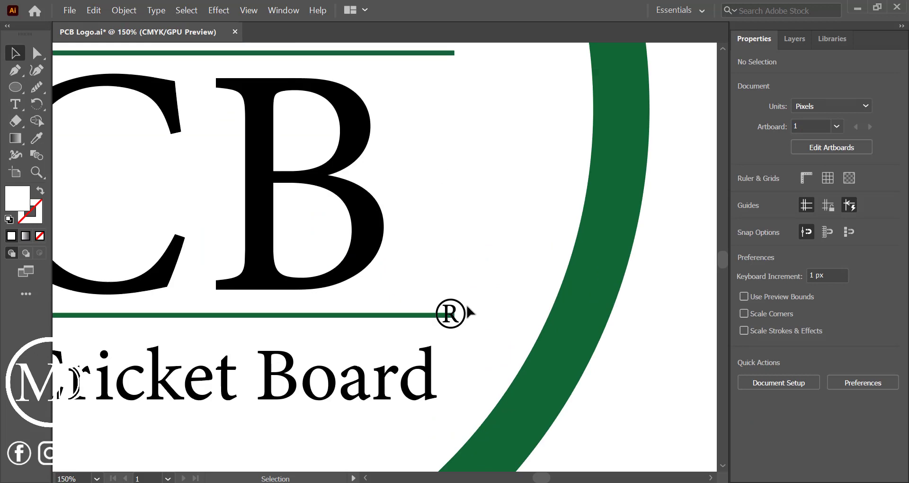
pyautogui.click(455, 320)
pyautogui.moveTo(454, 314); pyautogui.dragTo(455, 336)
pyautogui.click(489, 327)
# Step: Select the star with its calligraphy and enlarge both slightly to fit between the ring and the upper green line
pyautogui.scroll(-3, 491, 334)
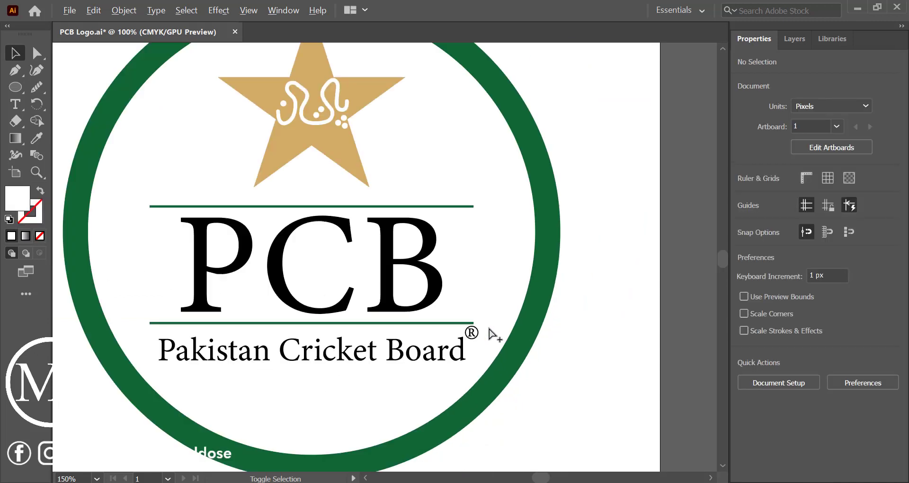
pyautogui.moveTo(345, 172); pyautogui.dragTo(432, 161)
pyautogui.moveTo(387, 185); pyautogui.dragTo(383, 191)
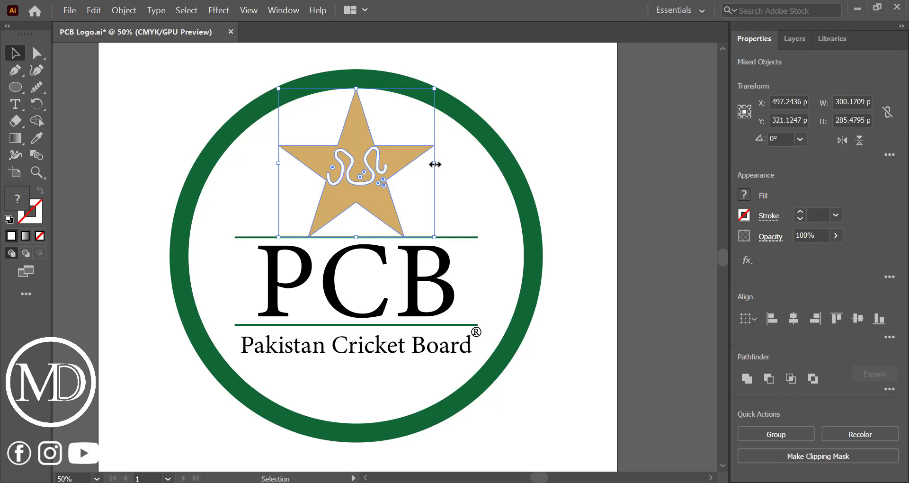
pyautogui.moveTo(434, 163); pyautogui.dragTo(429, 163)
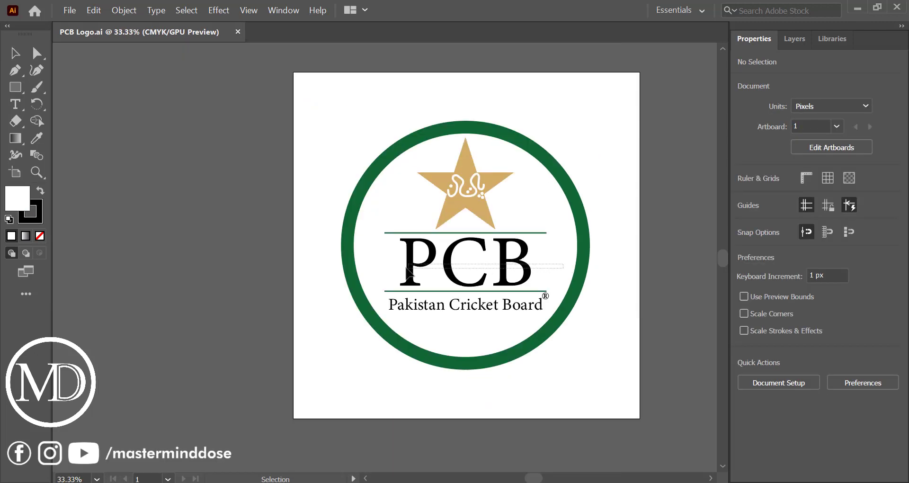
# Step: Recolor the PCB lettering by sampling the green of the ring with the Eyedropper
pyautogui.click(407, 270)
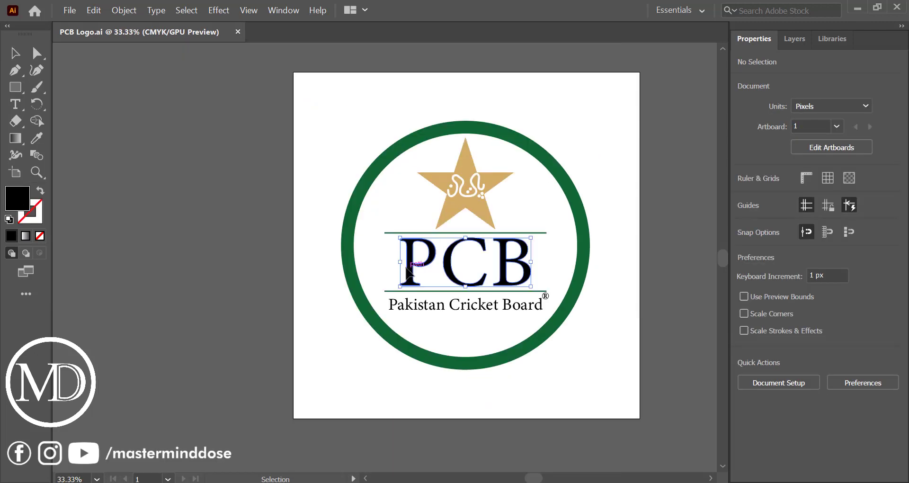
pyautogui.click(745, 195)
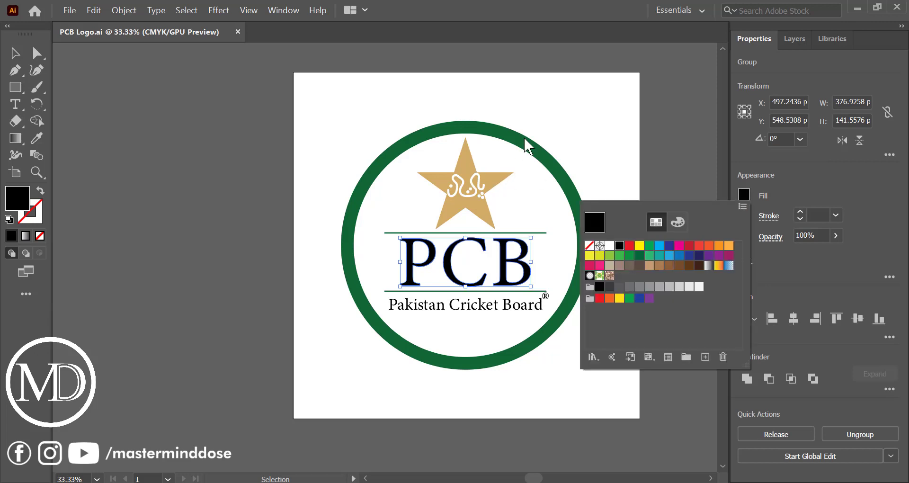
pyautogui.click(354, 93)
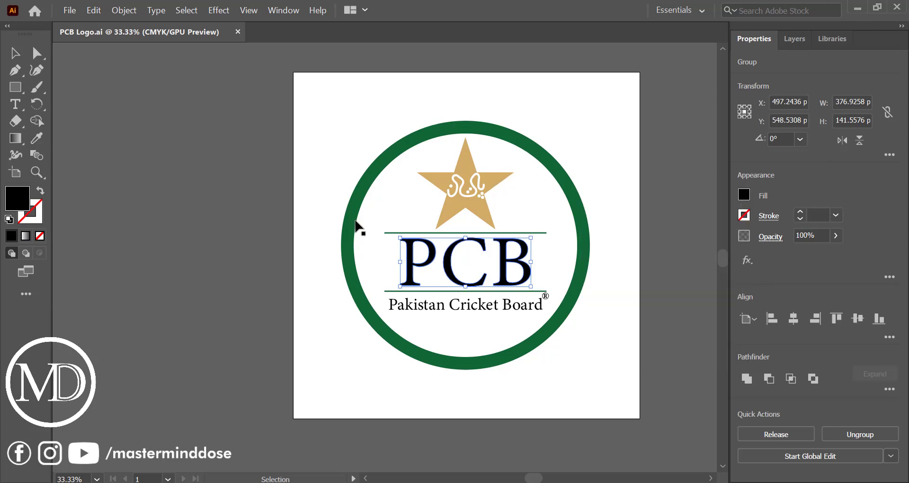
pyautogui.click(37, 139)
pyautogui.click(363, 191)
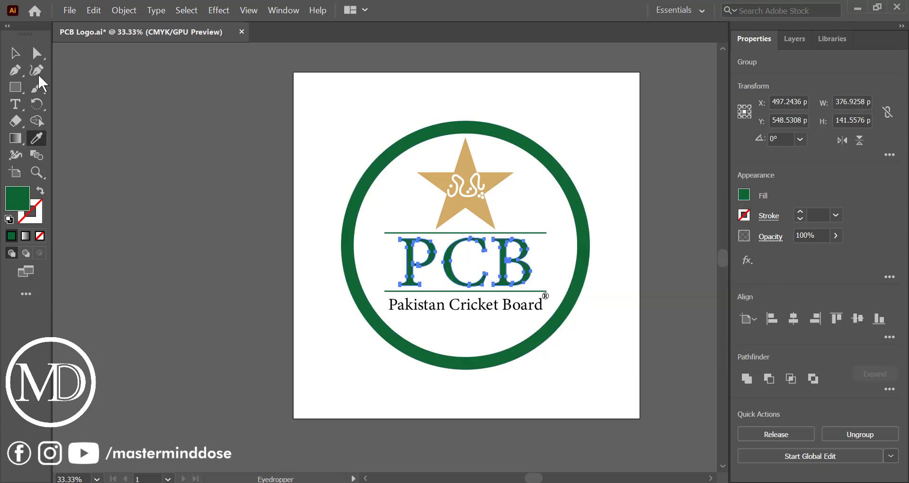